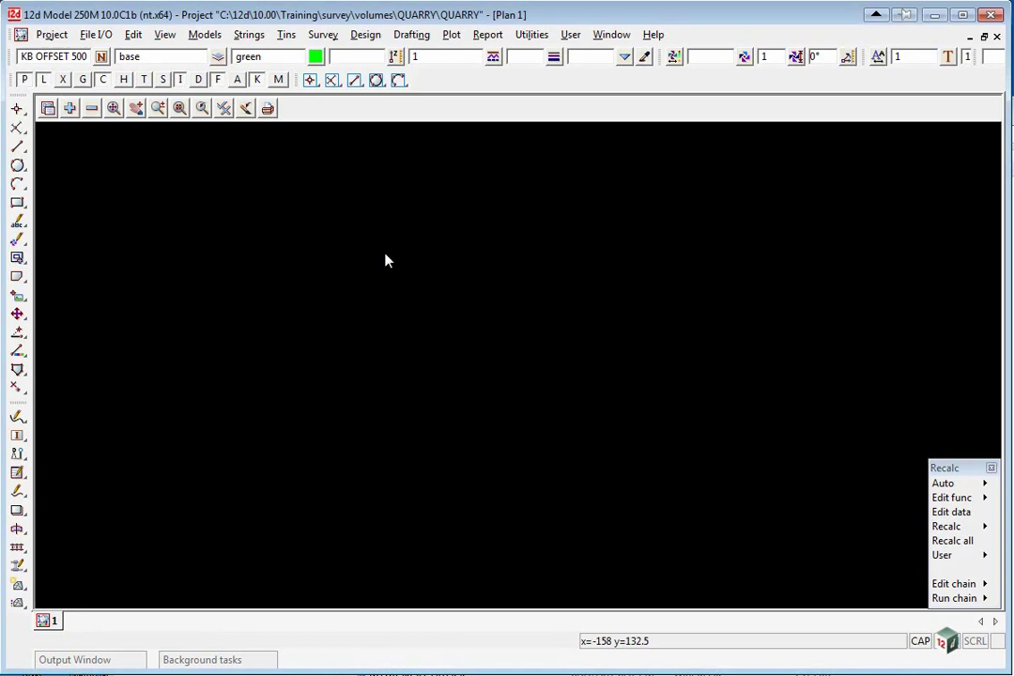
# Start reading 12da/4da data from several files, using the volumes folder as the source
pyautogui.click(97, 38)
pyautogui.moveTo(120, 77)
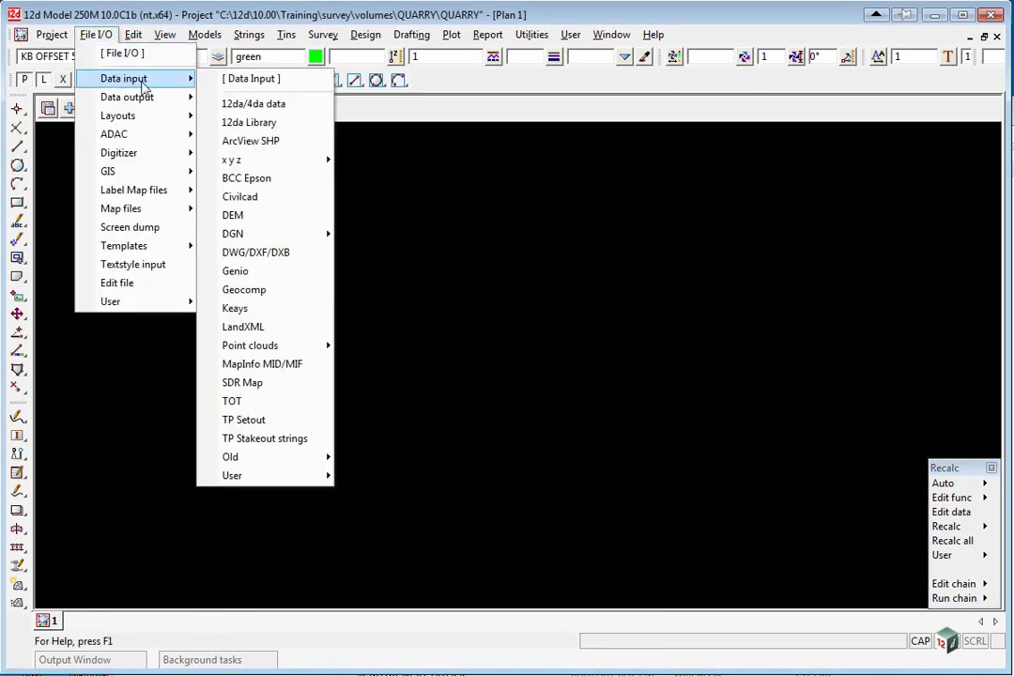
pyautogui.click(293, 103)
pyautogui.moveTo(449, 112); pyautogui.dragTo(253, 169)
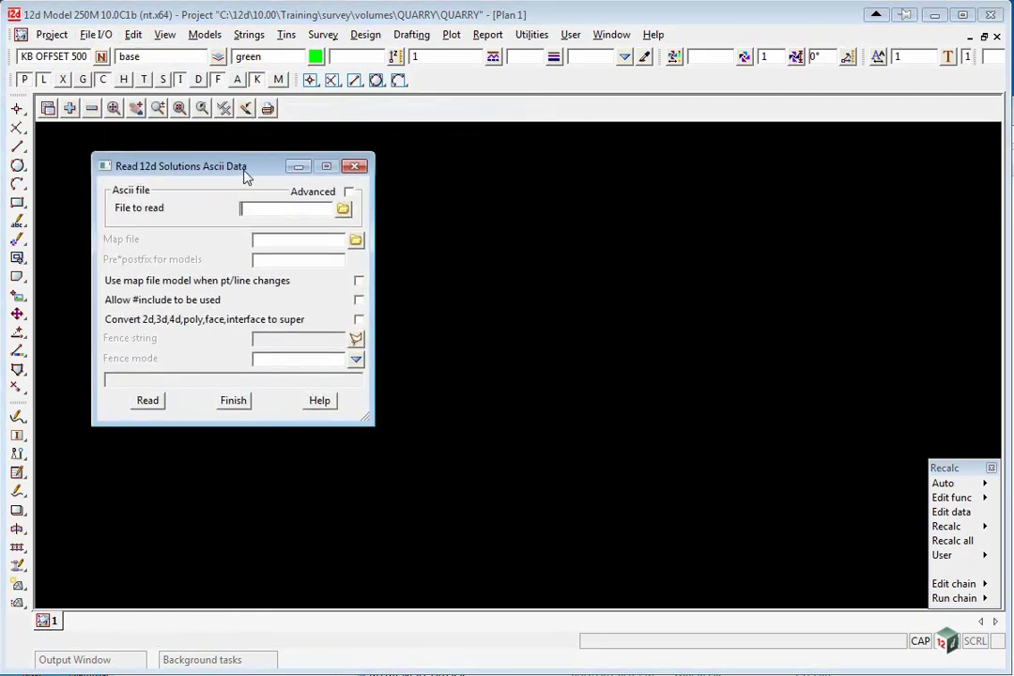
pyautogui.click(350, 192)
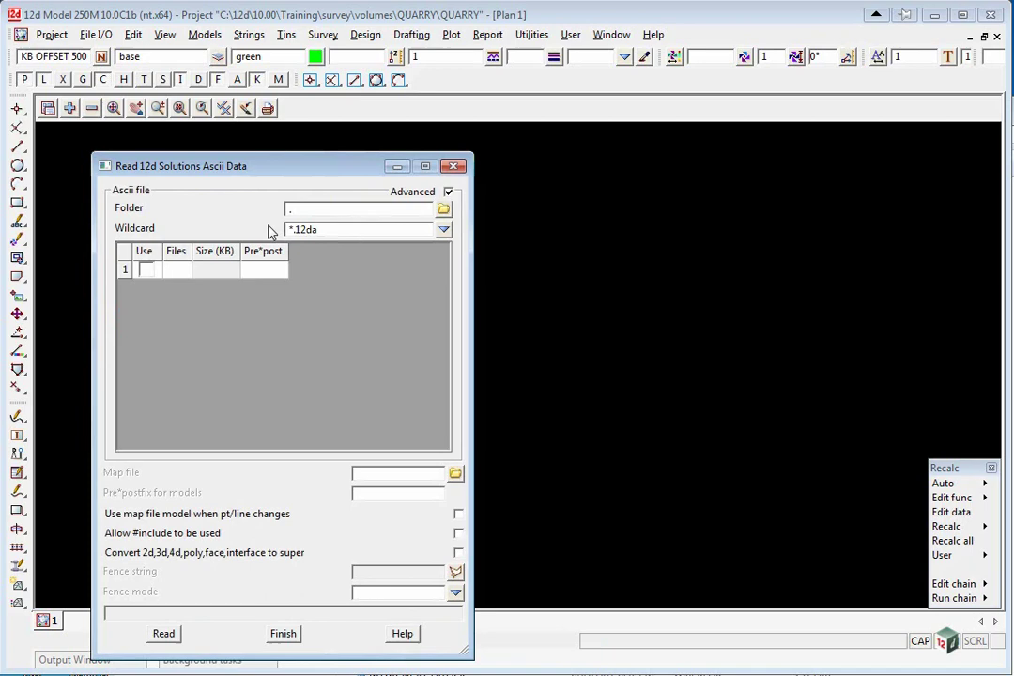
pyautogui.click(444, 211)
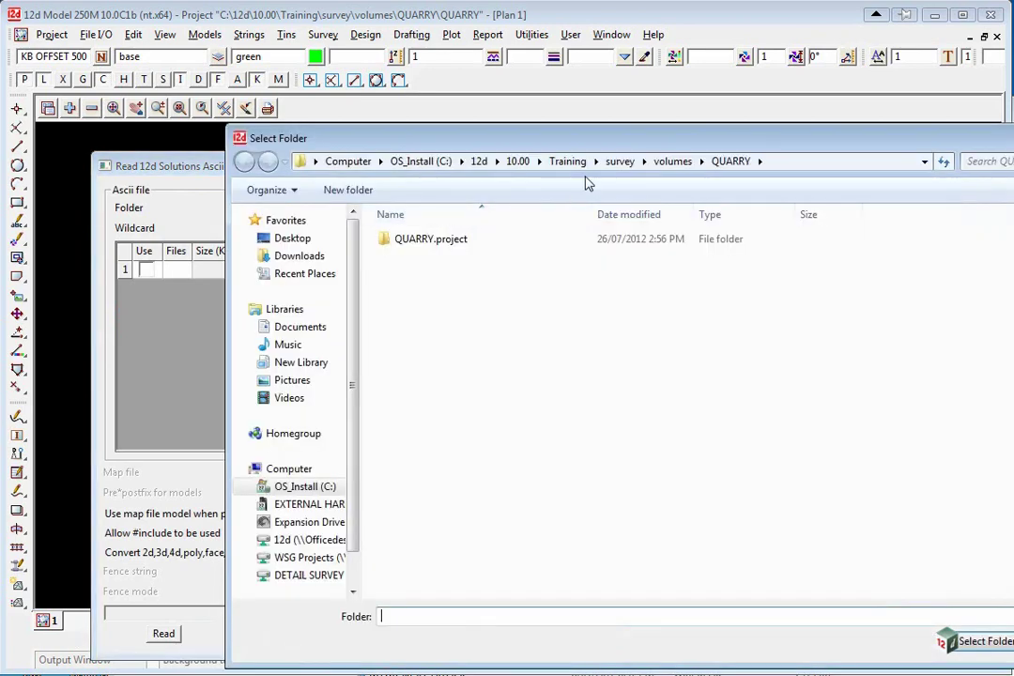
pyautogui.click(672, 162)
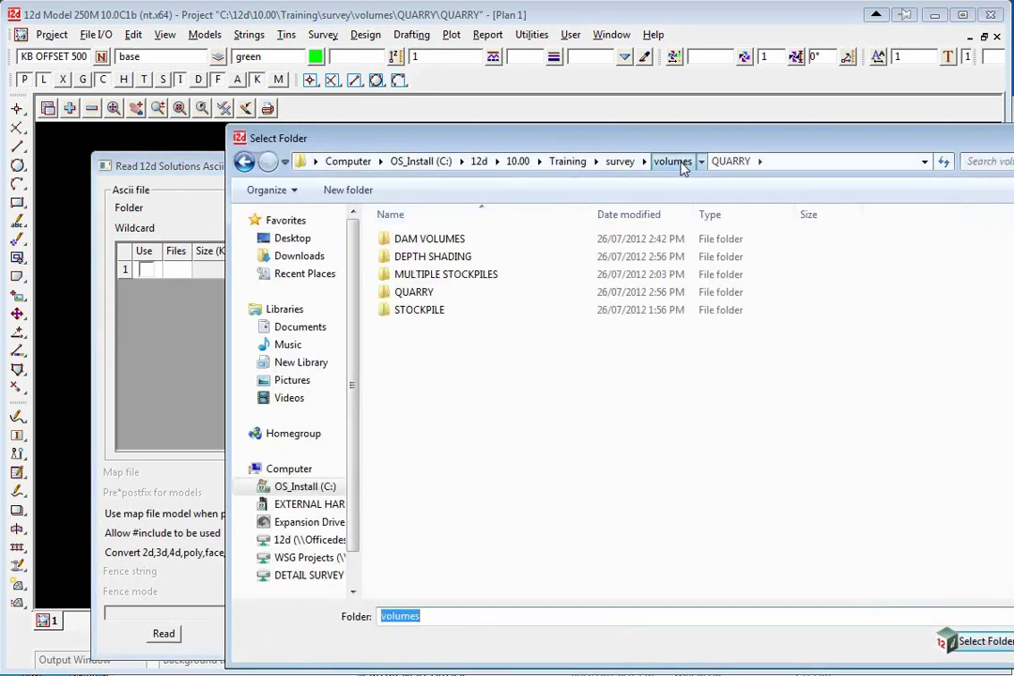
pyautogui.click(966, 641)
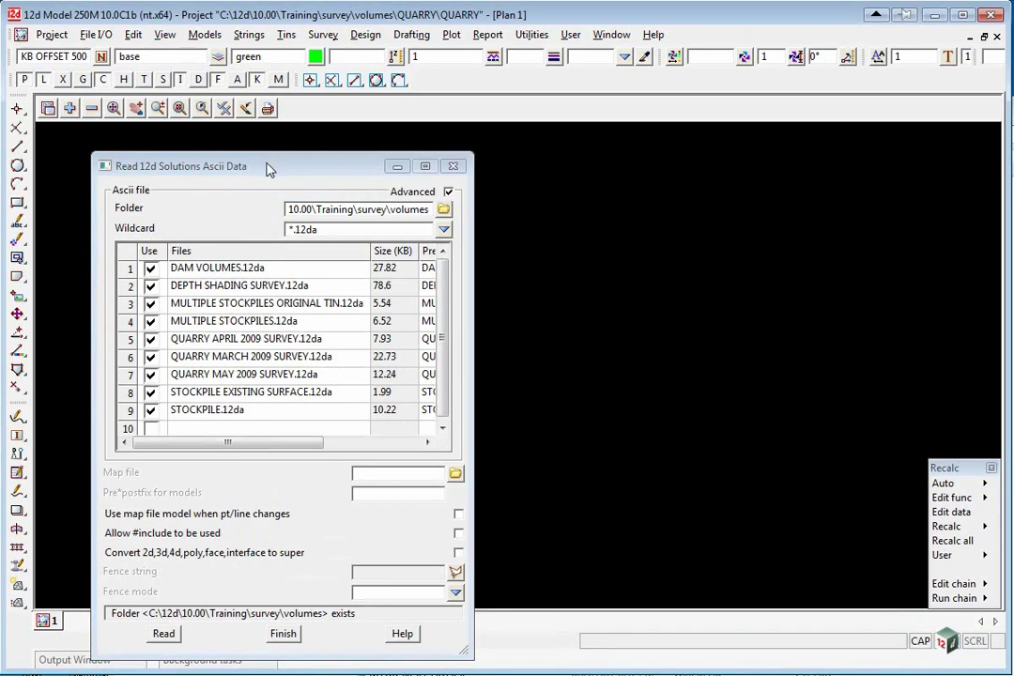
pyautogui.moveTo(267, 169); pyautogui.dragTo(249, 93)
pyautogui.moveTo(454, 174); pyautogui.dragTo(790, 238)
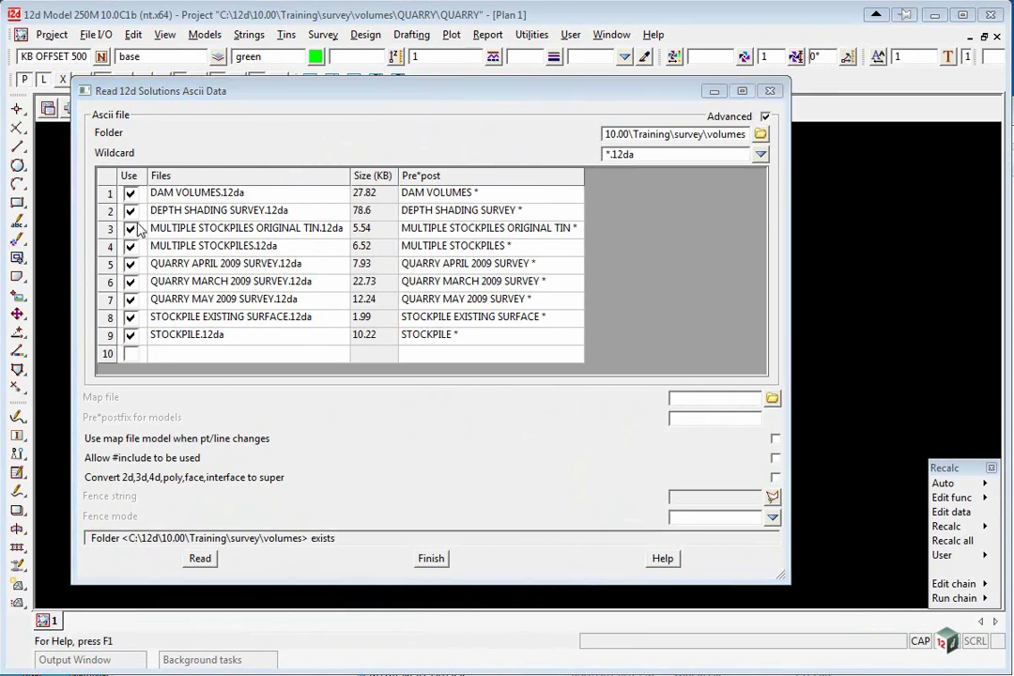
# Untick the DAM VOLUMES, STOCKPILE, MULTIPLE STOCKPILES and DEPTH SHADING files, leaving only the QUARRY files
pyautogui.click(130, 210)
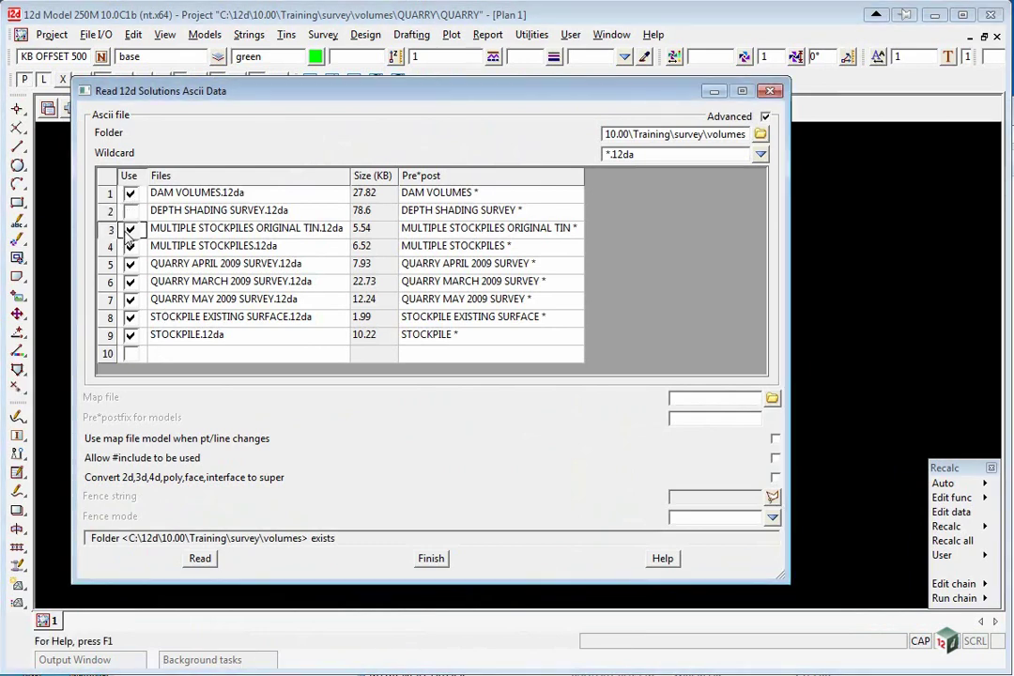
pyautogui.click(131, 228)
pyautogui.click(131, 246)
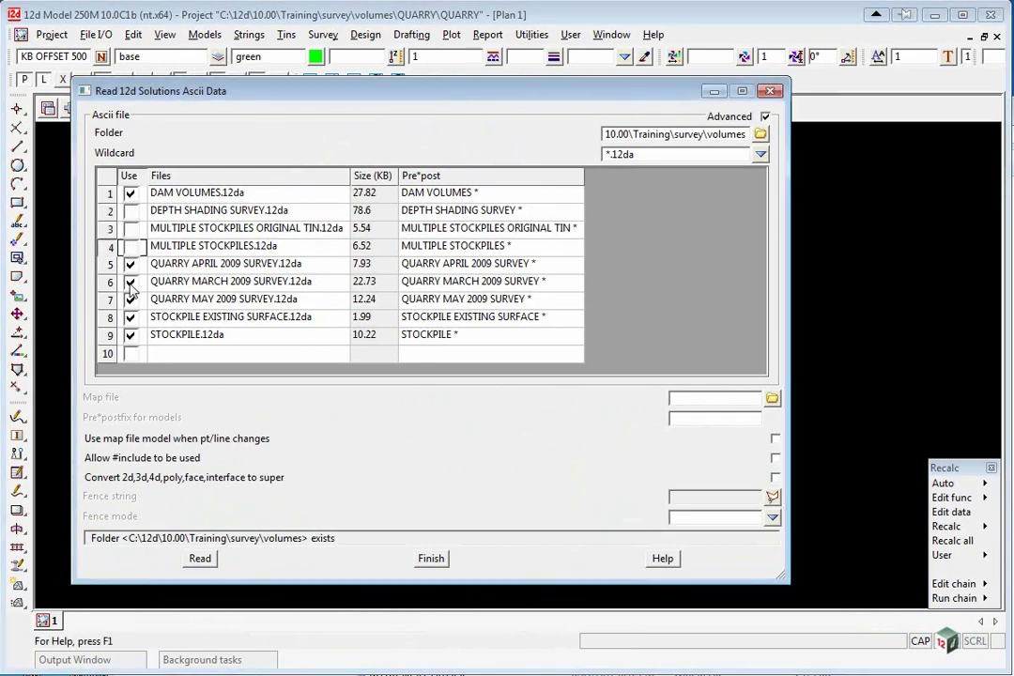
pyautogui.click(130, 335)
pyautogui.click(131, 318)
pyautogui.click(131, 193)
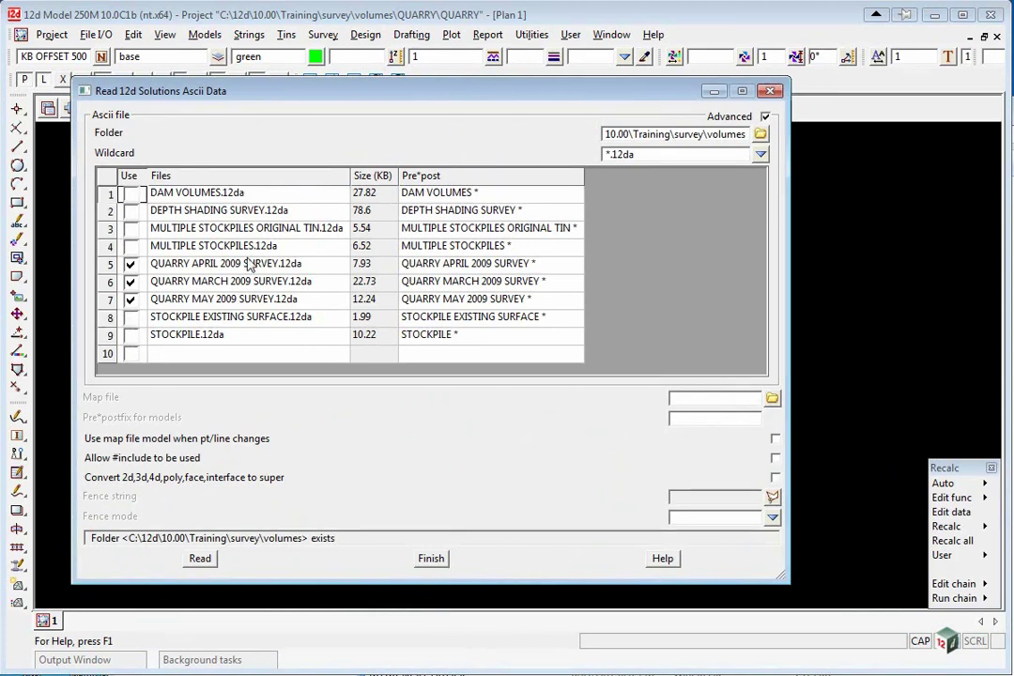
# Clear all Pre*post model name prefixes and read the three quarry survey files
pyautogui.click(447, 179)
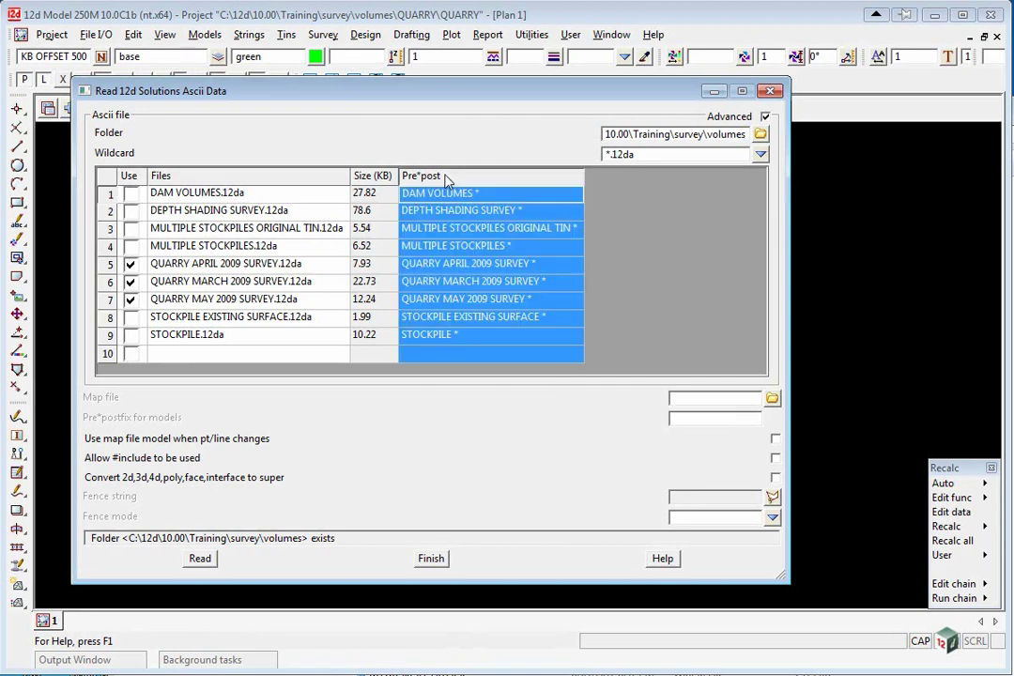
pyautogui.rightClick(447, 179)
pyautogui.click(464, 216)
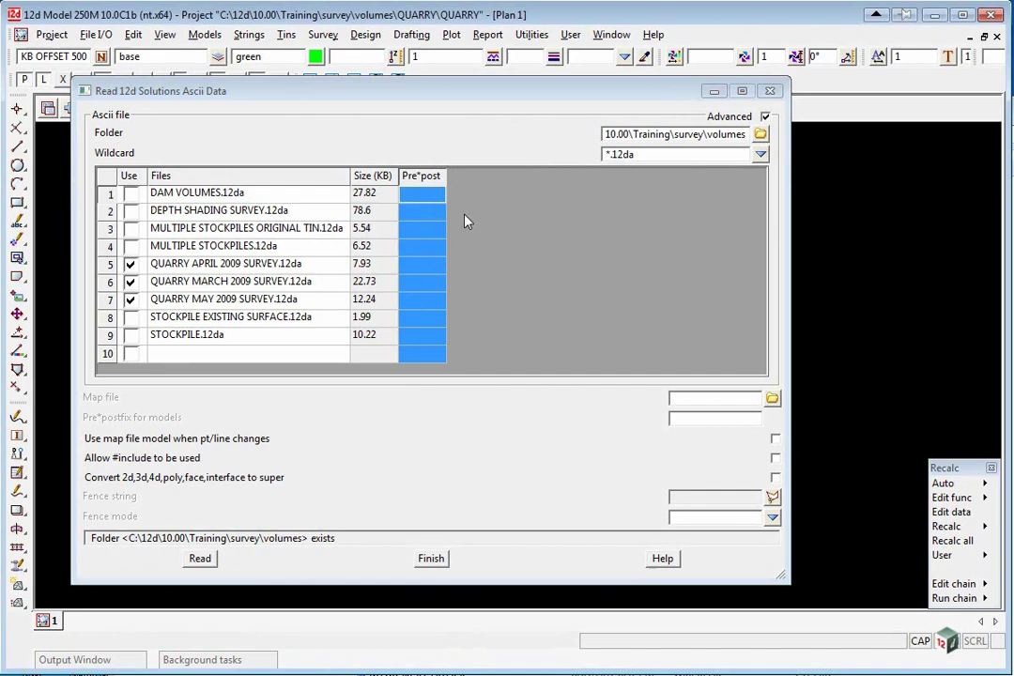
pyautogui.click(199, 557)
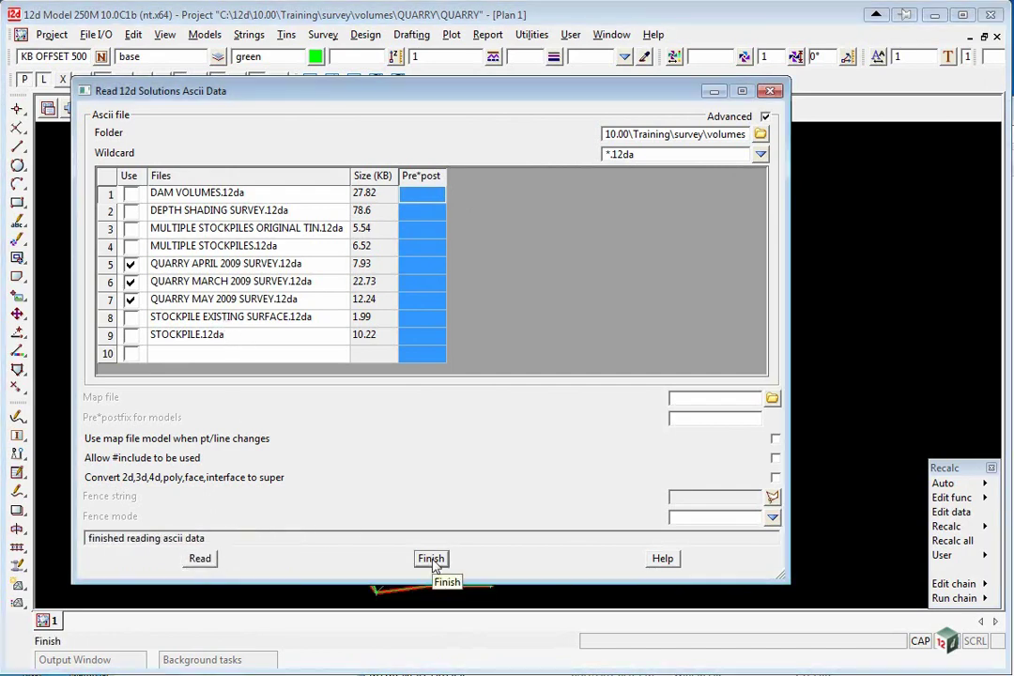
# Close the data import dialog, leaving the plan's models unchanged
pyautogui.moveTo(301, 86); pyautogui.dragTo(989, 127)
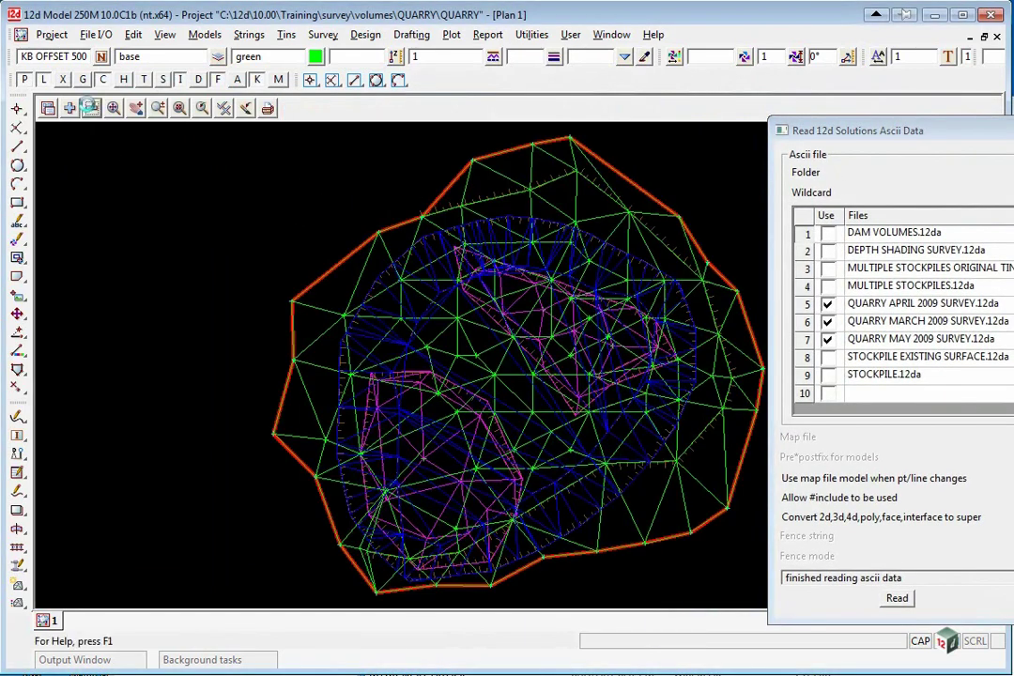
pyautogui.click(91, 107)
pyautogui.moveTo(122, 159); pyautogui.dragTo(114, 253)
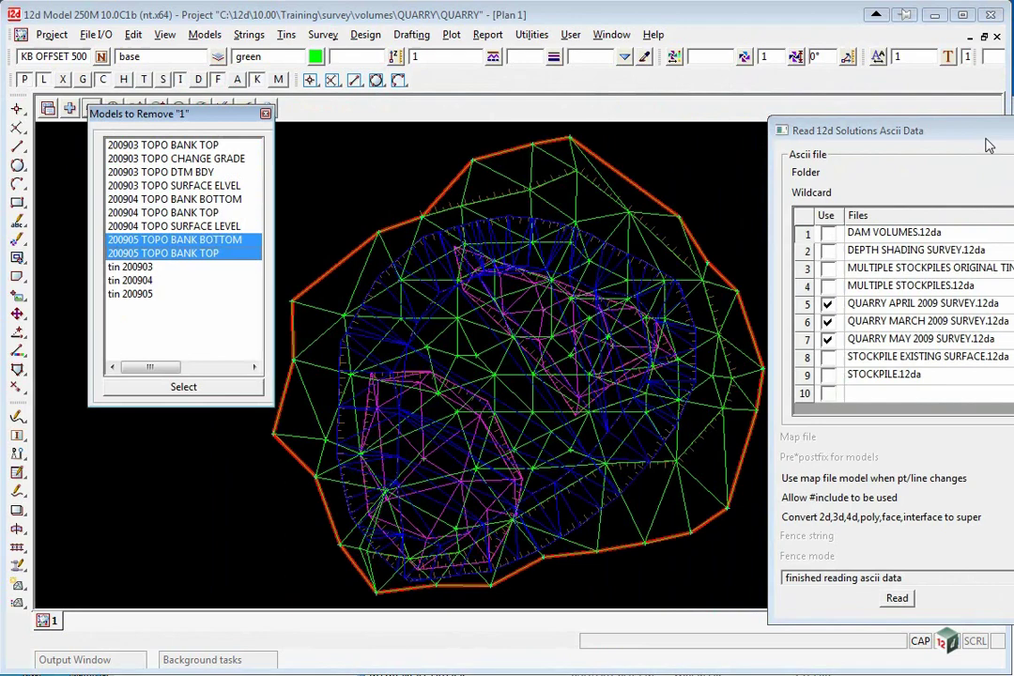
pyautogui.moveTo(831, 128); pyautogui.dragTo(516, 81)
pyautogui.click(517, 521)
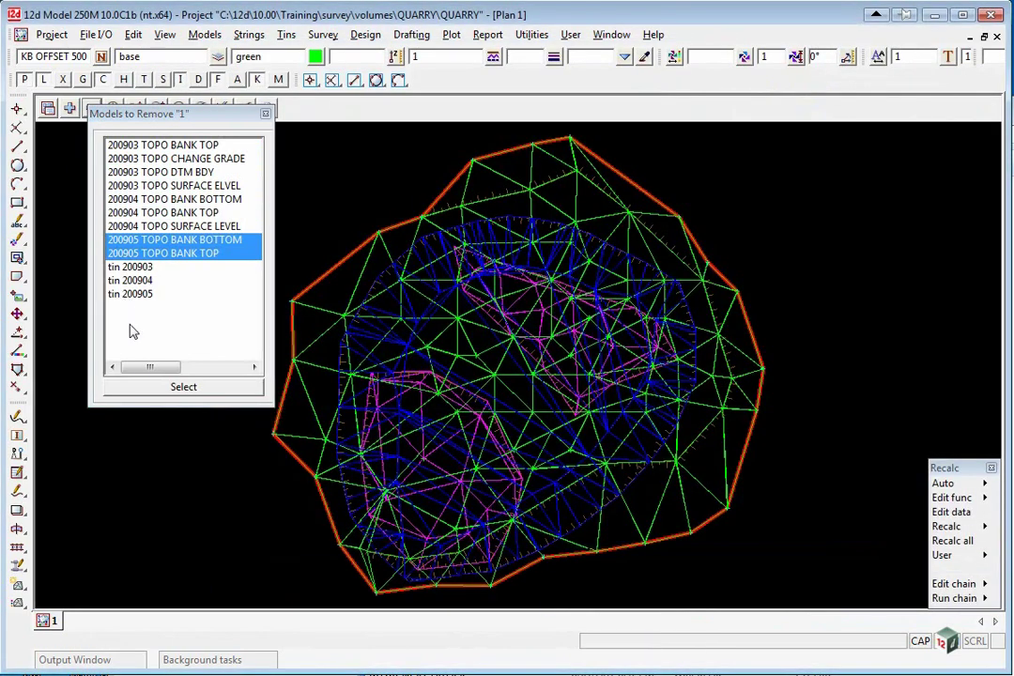
pyautogui.click(267, 113)
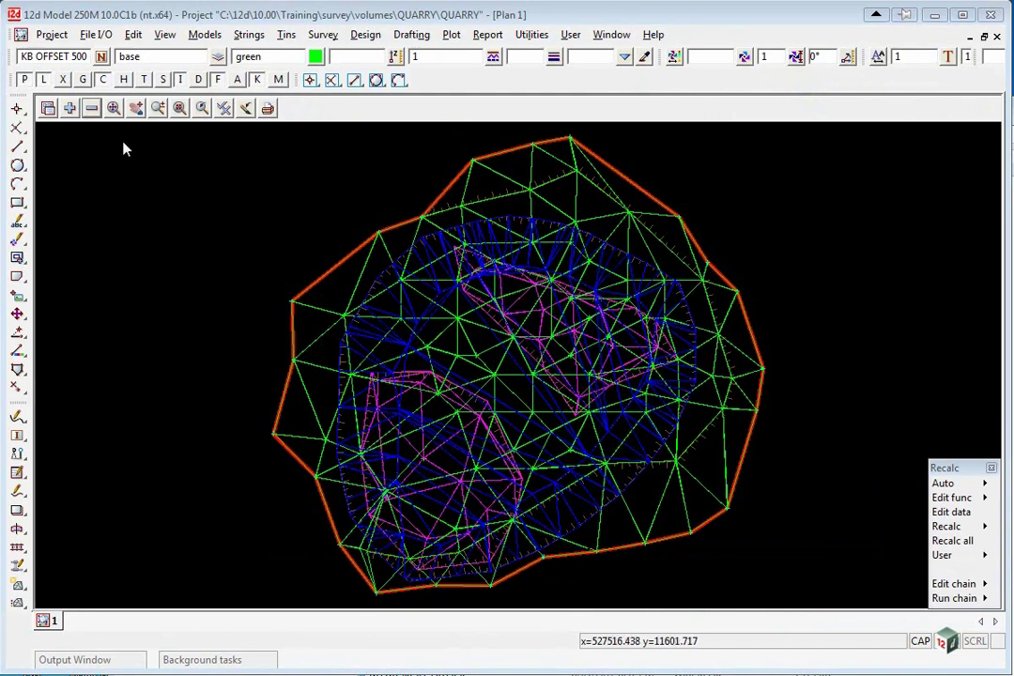
# Remove the 200904 and 200905 models and tins from Plan 1
pyautogui.click(91, 108)
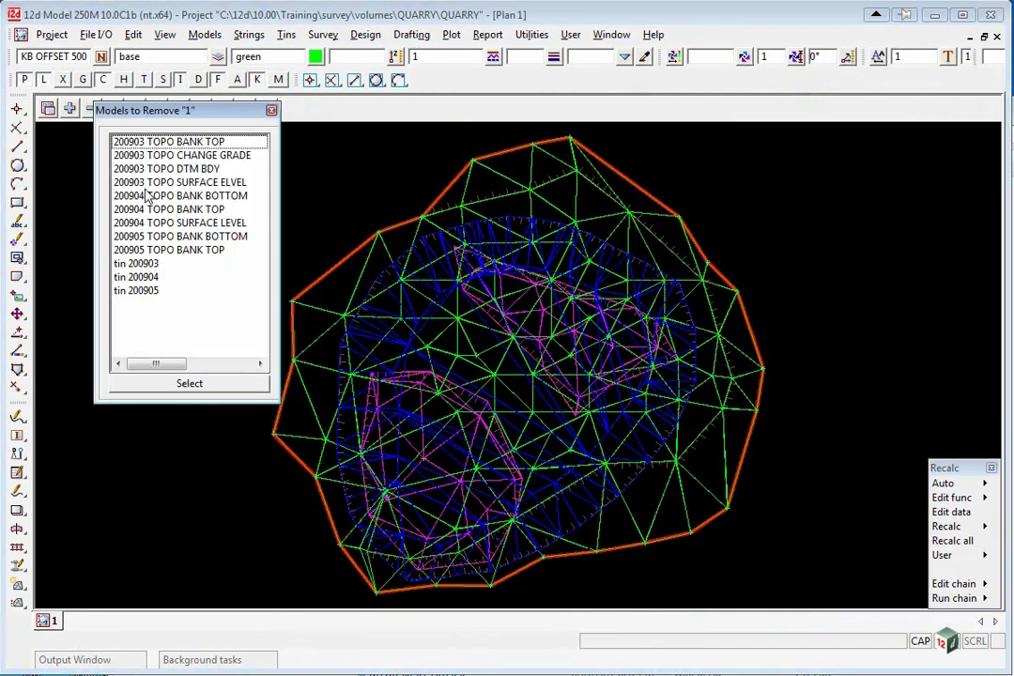
pyautogui.moveTo(147, 196); pyautogui.dragTo(140, 290)
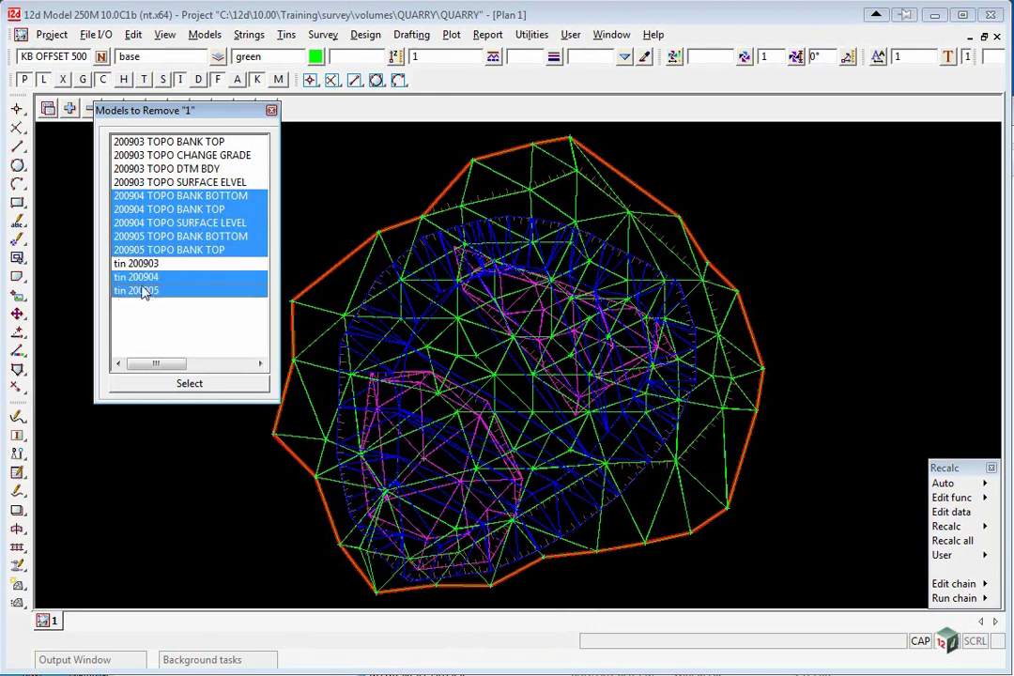
pyautogui.click(200, 385)
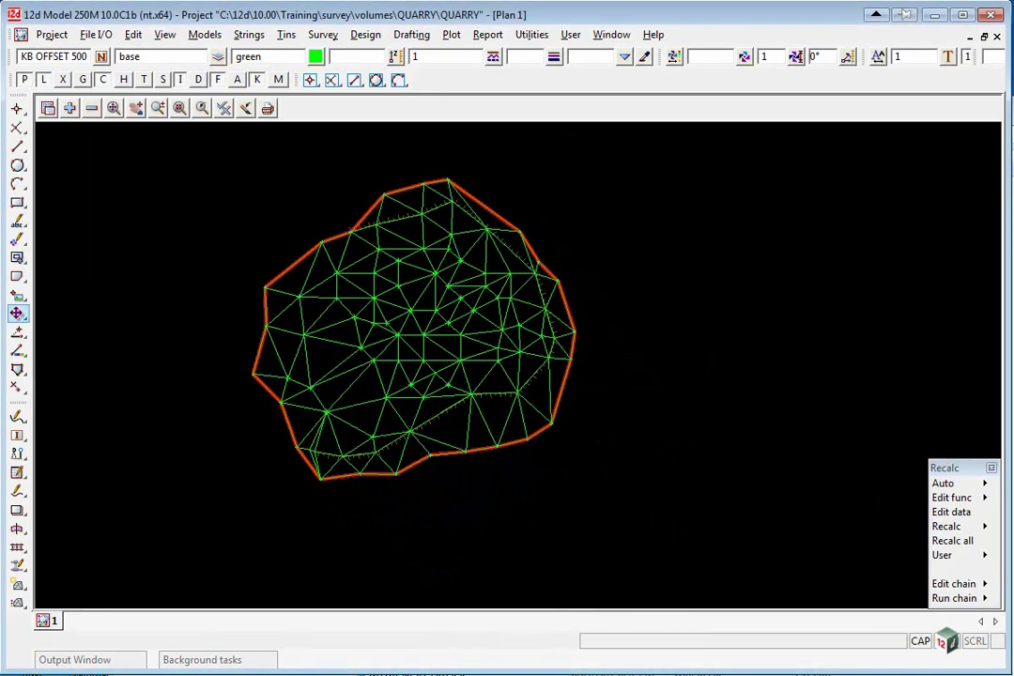
# Turn off Tin edges in Plan 1's display toggles
pyautogui.click(223, 107)
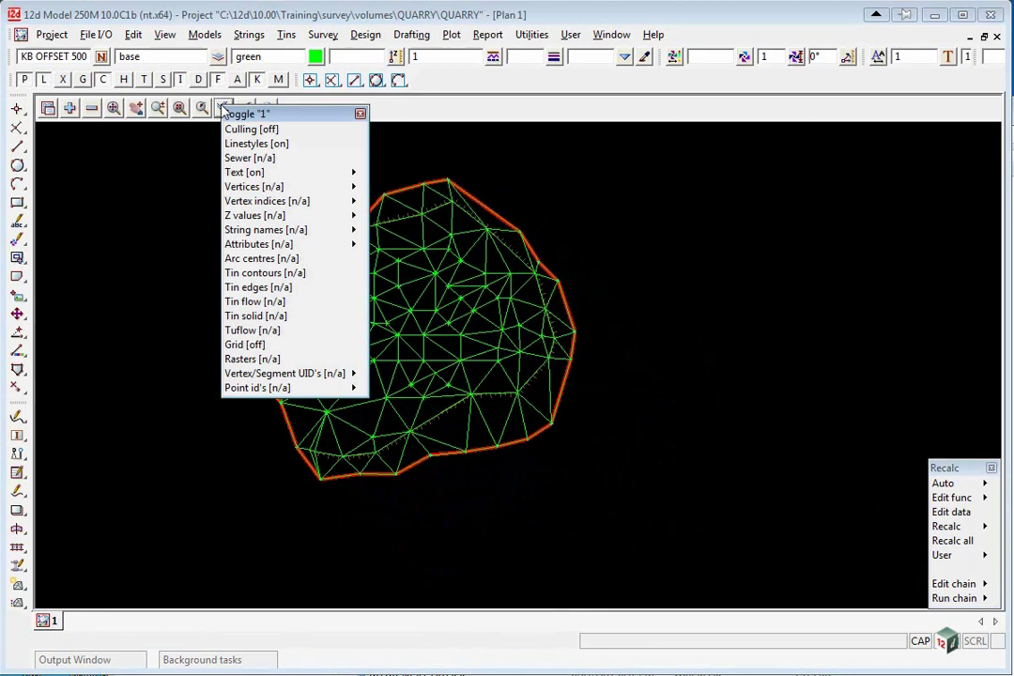
pyautogui.click(252, 287)
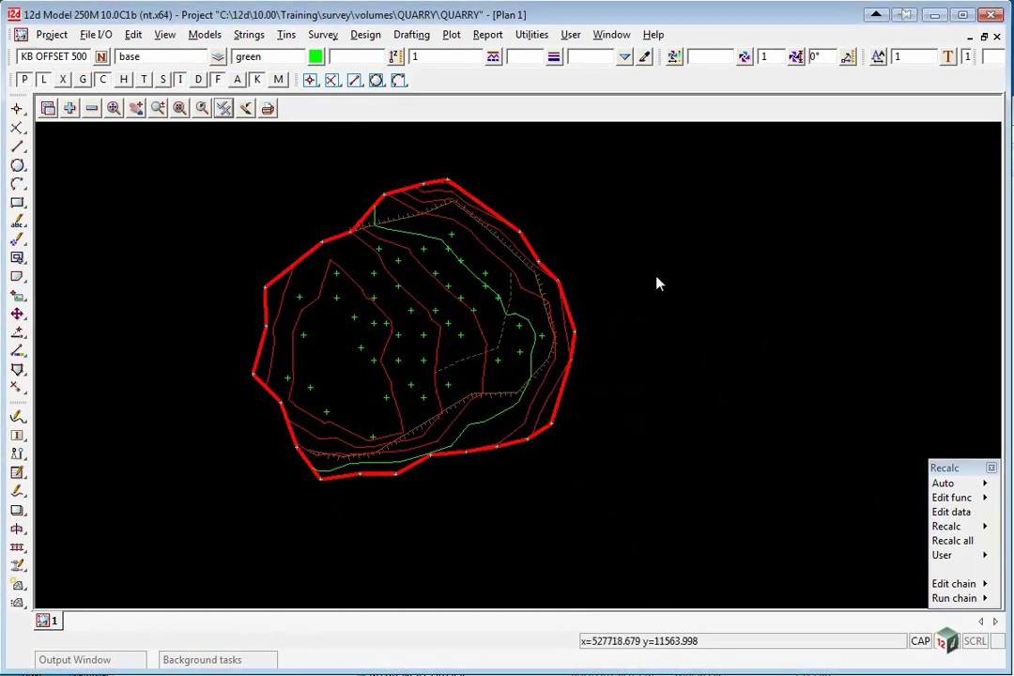
pyautogui.scroll(2, 482, 204)
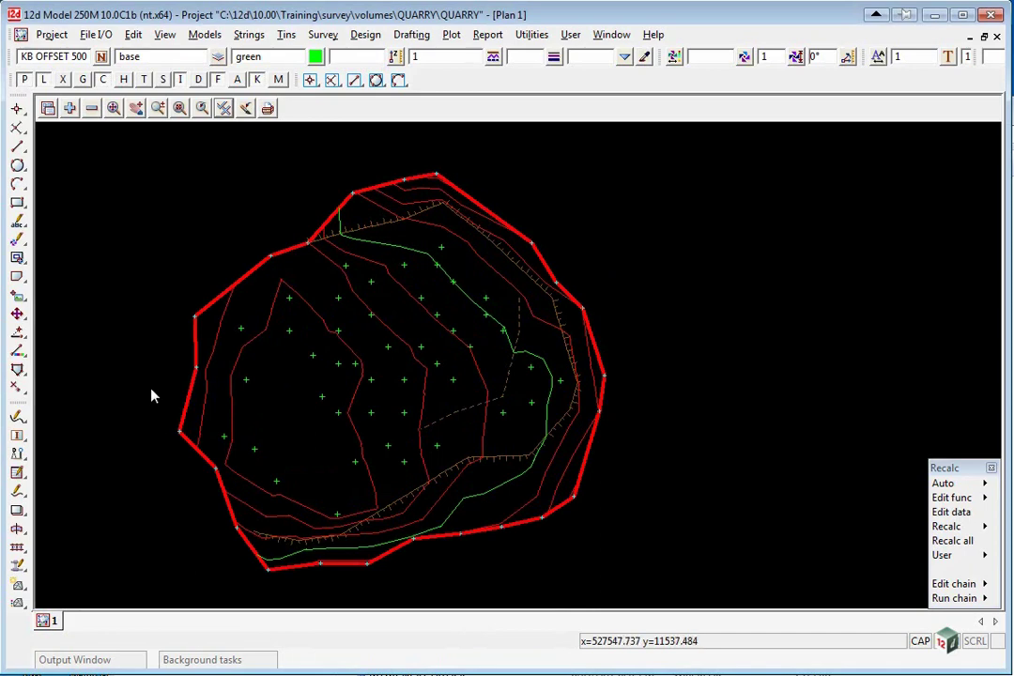
pyautogui.scroll(-1, 199, 239)
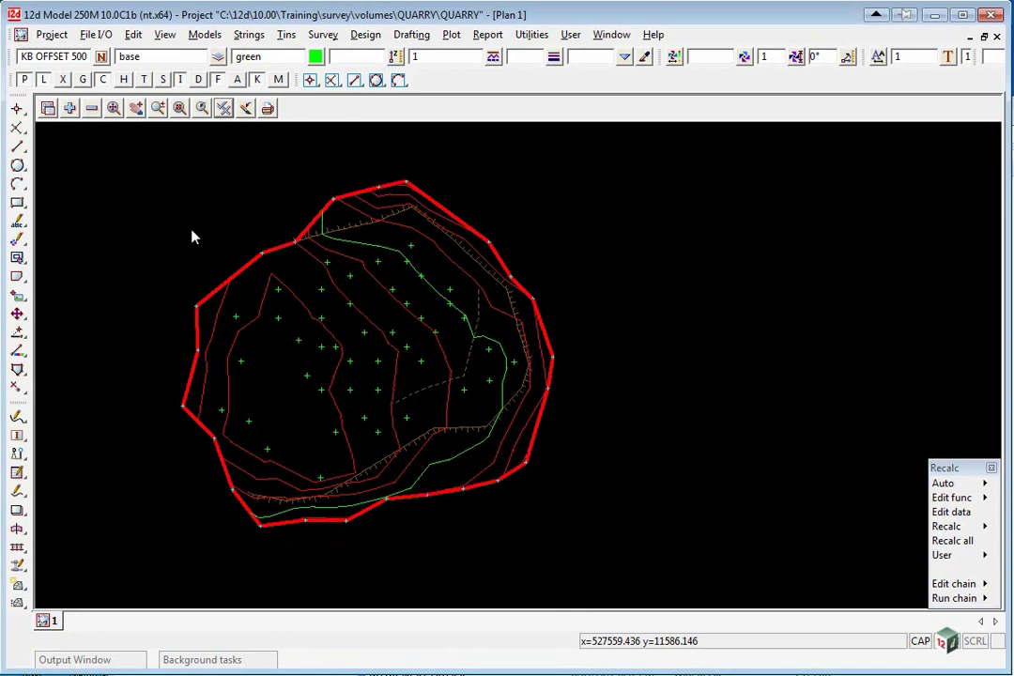
# Create a new MARCH SURVEY tag under Tags in the project tag manager
pyautogui.click(54, 36)
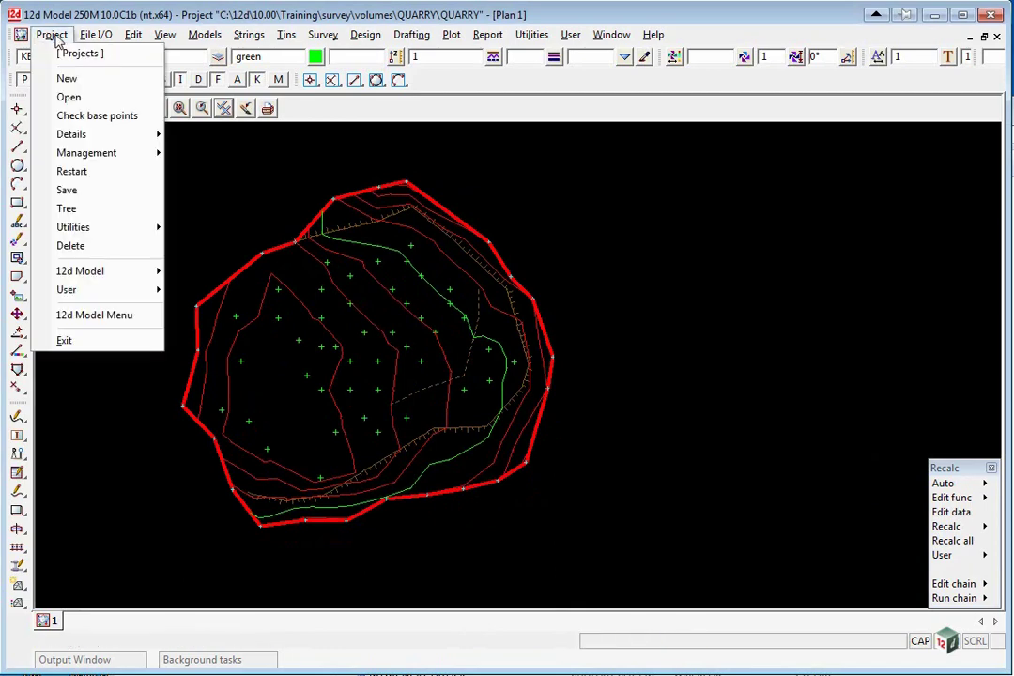
pyautogui.moveTo(109, 152)
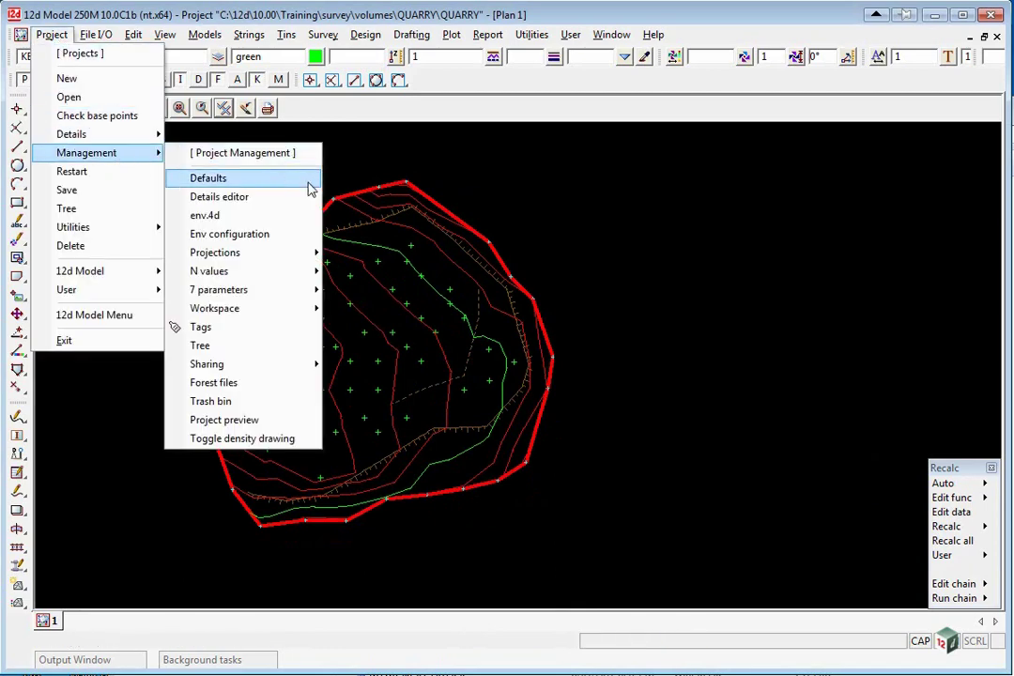
pyautogui.click(307, 338)
pyautogui.moveTo(430, 344); pyautogui.dragTo(436, 83)
pyautogui.click(347, 130)
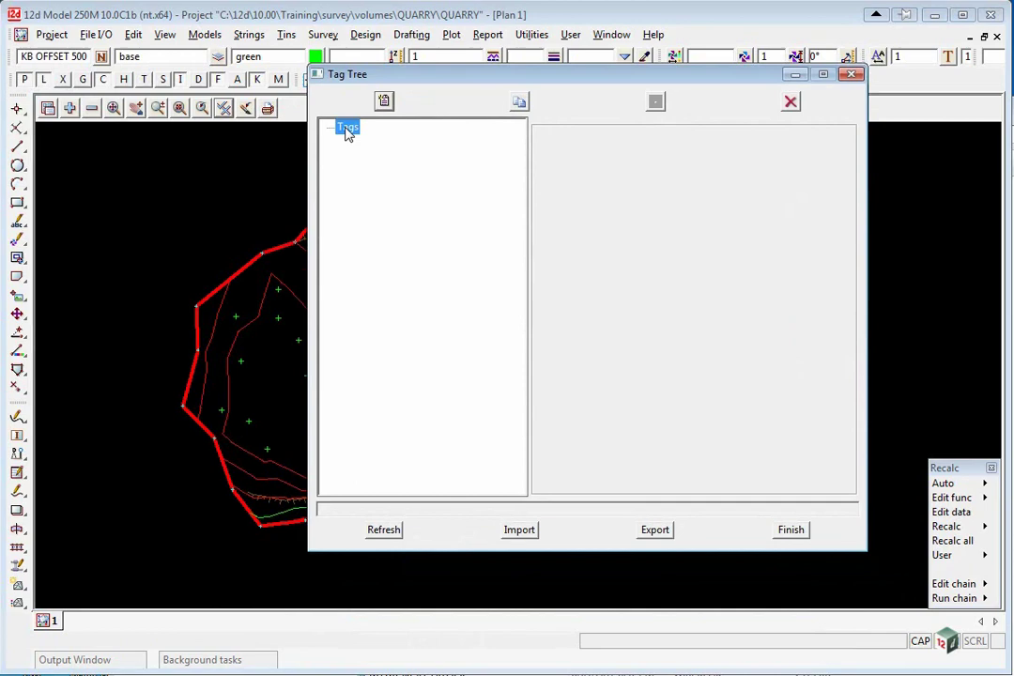
pyautogui.click(384, 102)
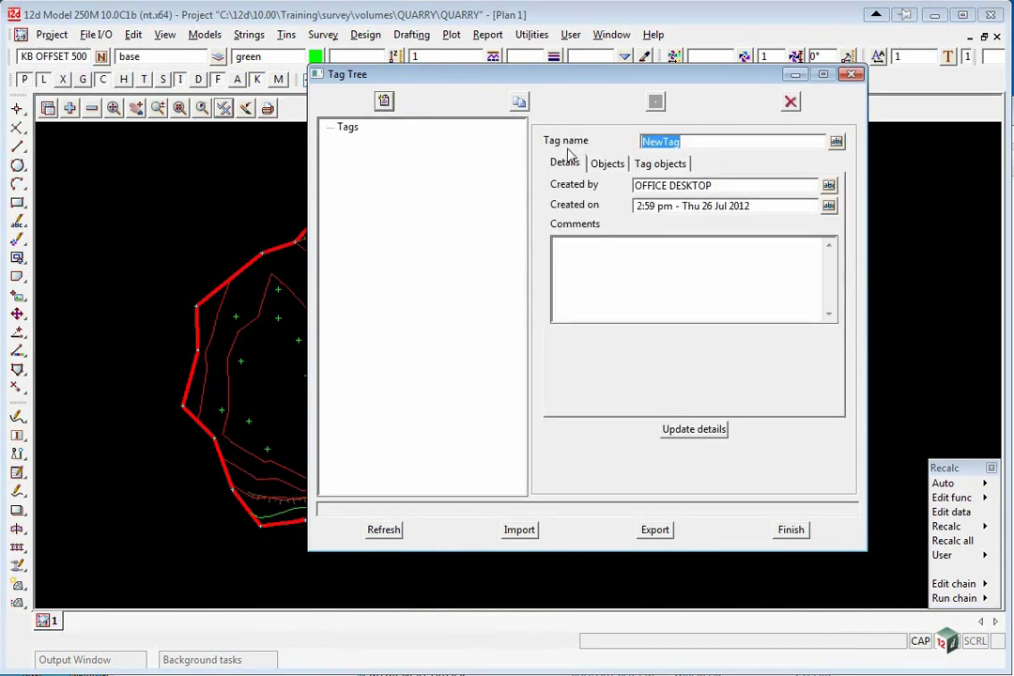
pyautogui.write('MARCH SURVEY')
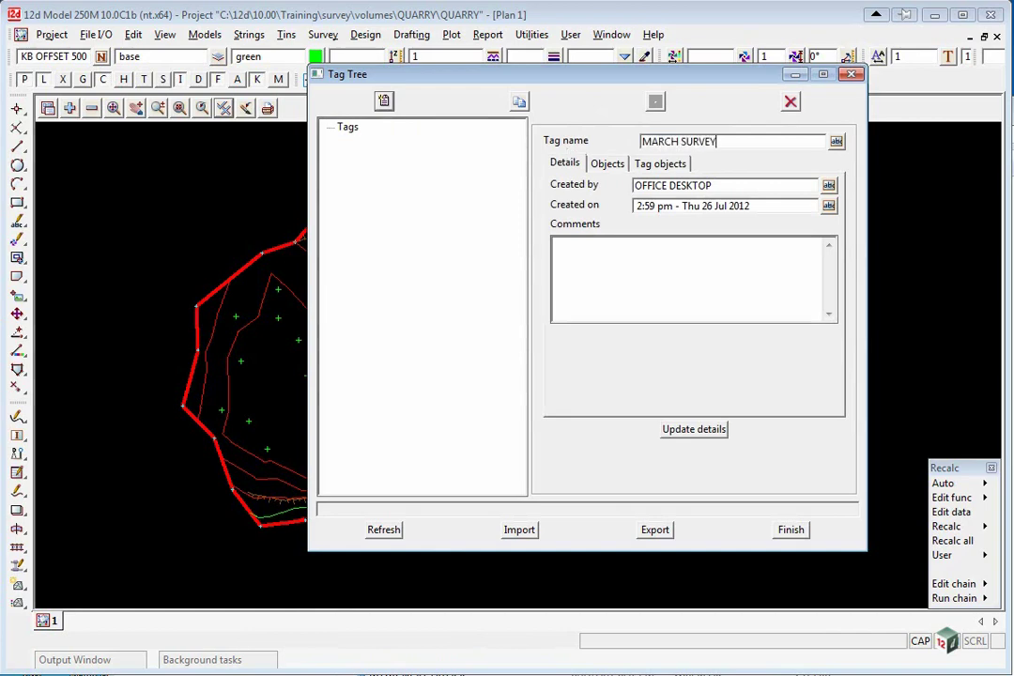
pyautogui.click(698, 432)
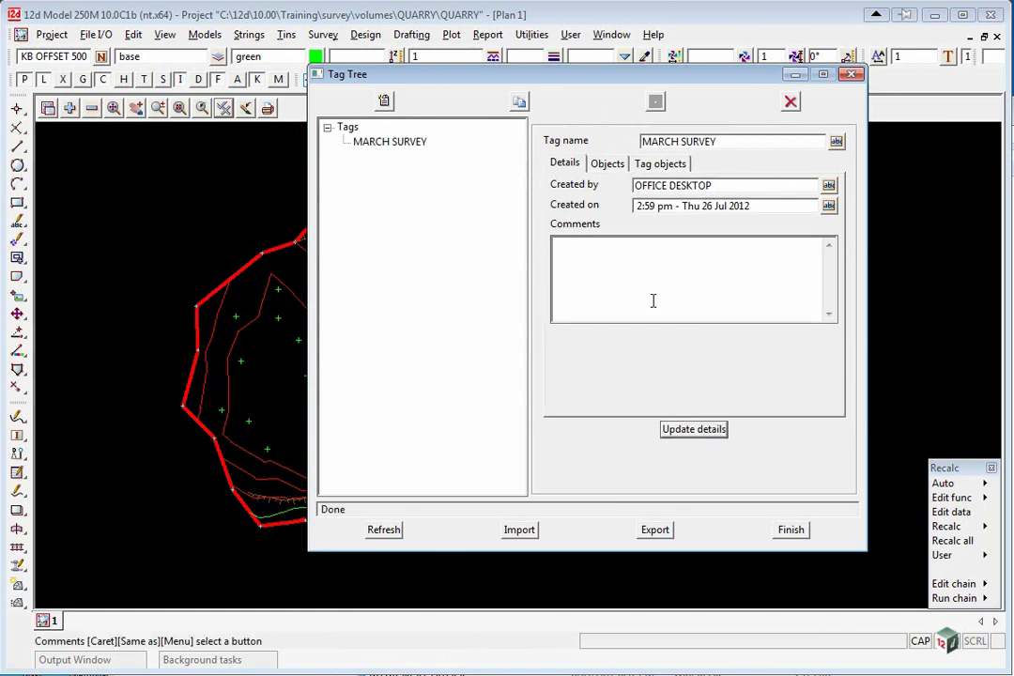
# Tag everything shown in view 1 to MARCH SURVEY and update the tag details
pyautogui.click(657, 165)
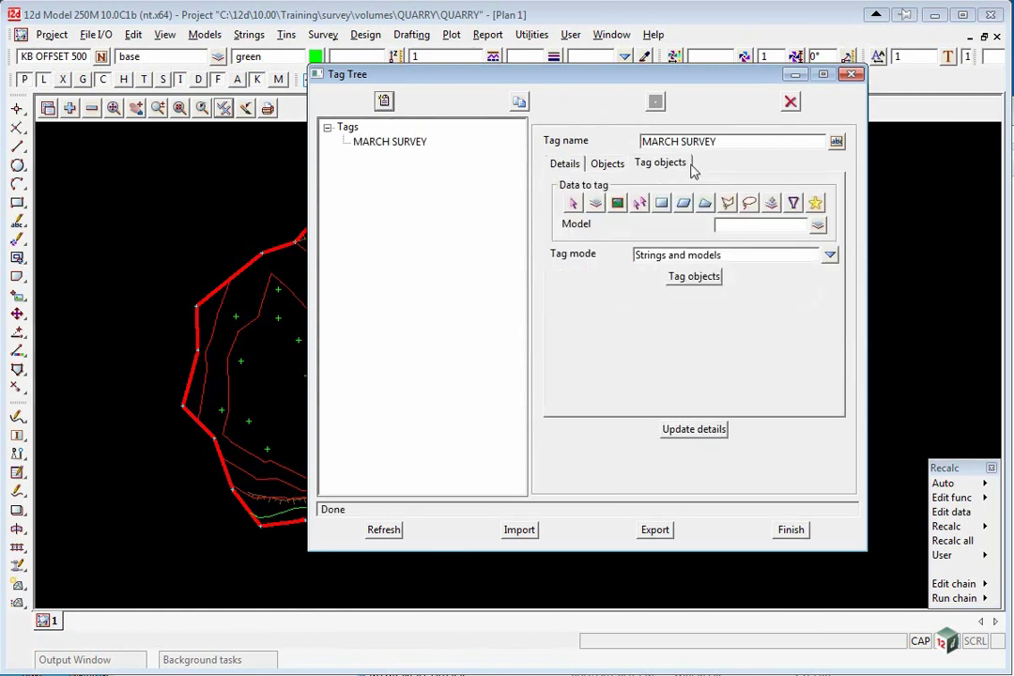
pyautogui.click(618, 205)
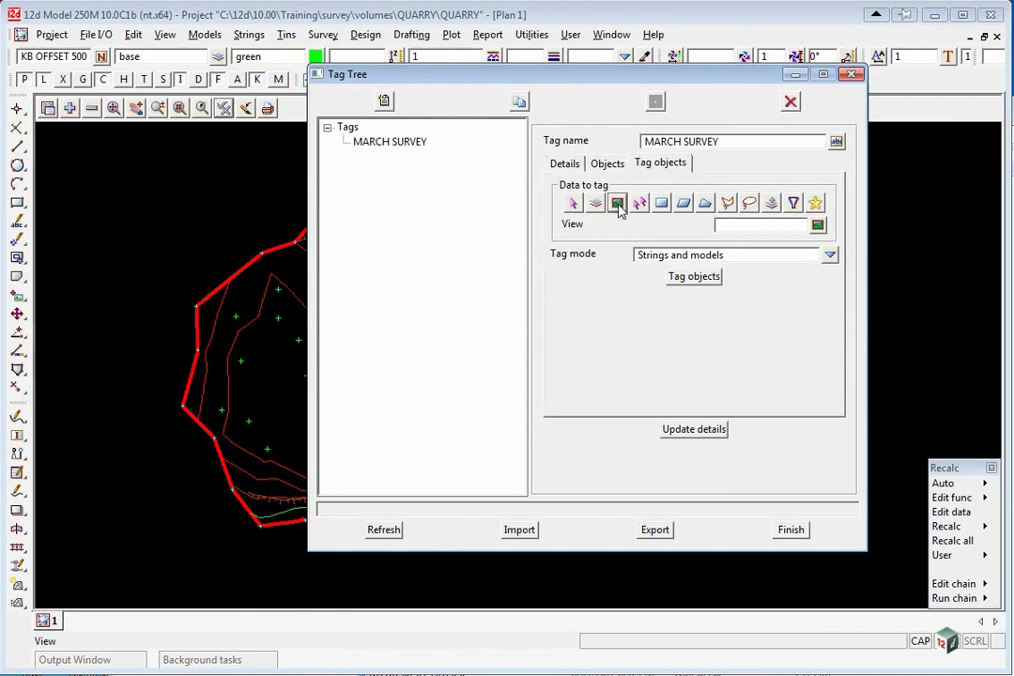
pyautogui.click(819, 227)
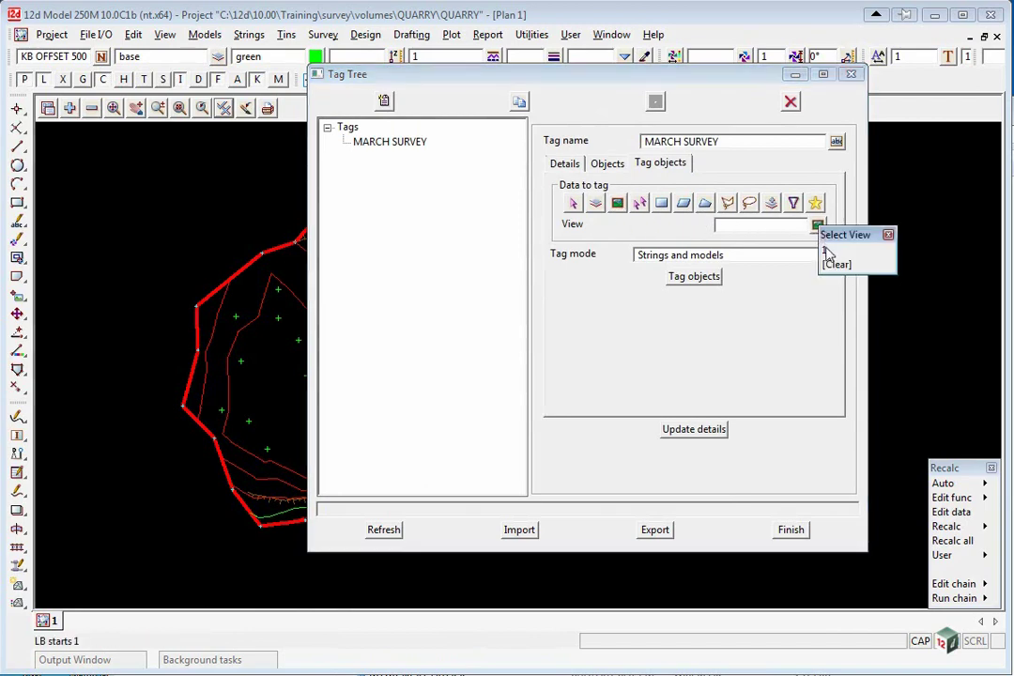
pyautogui.click(832, 247)
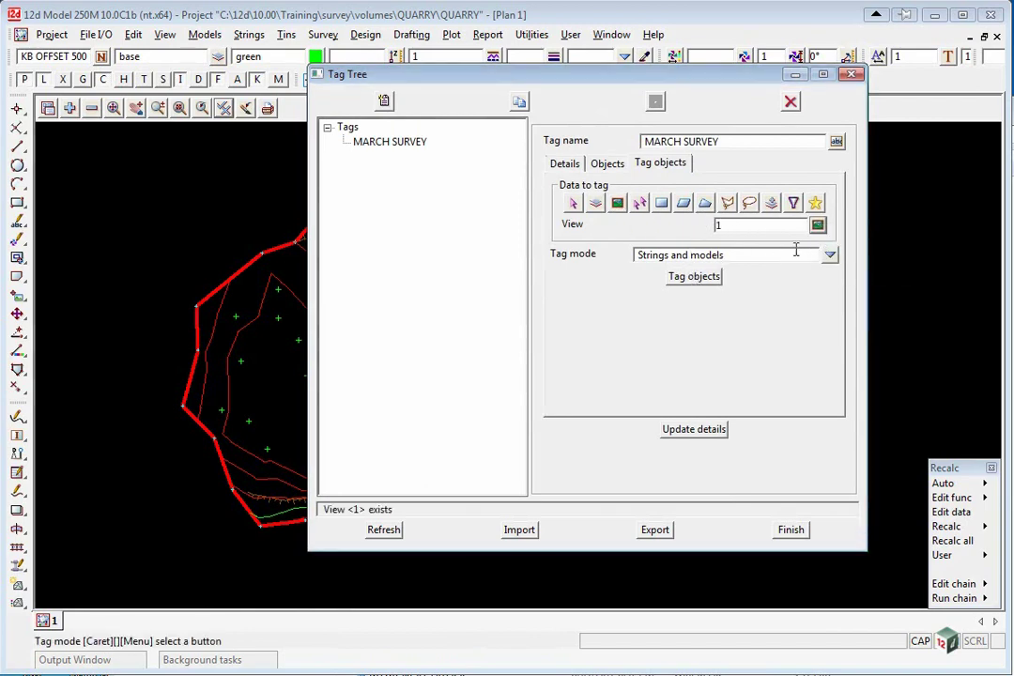
pyautogui.click(683, 278)
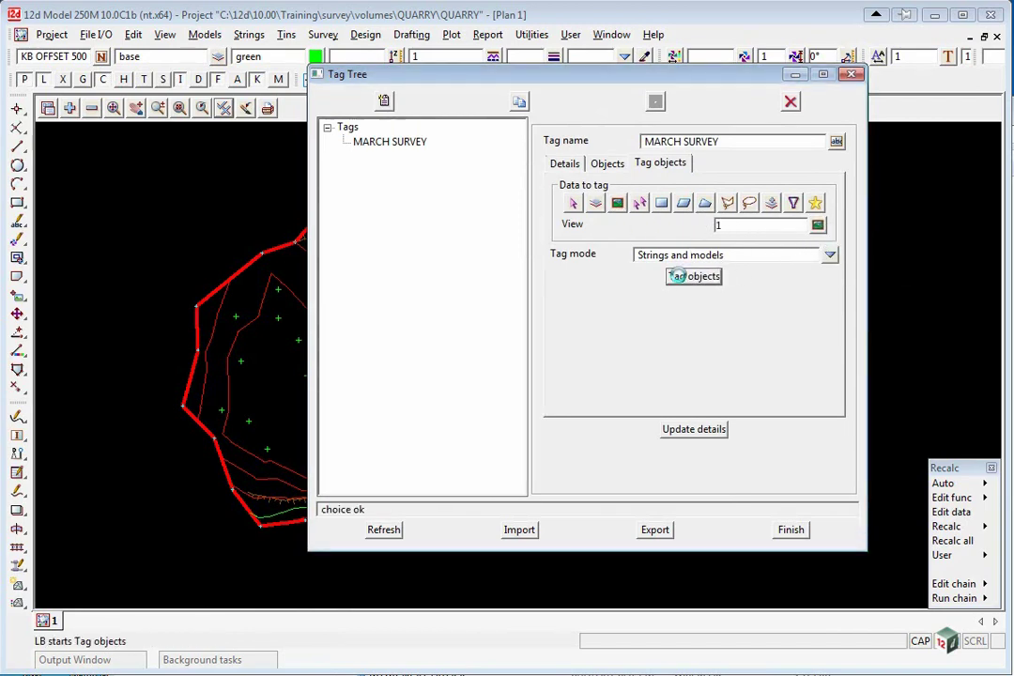
pyautogui.click(696, 432)
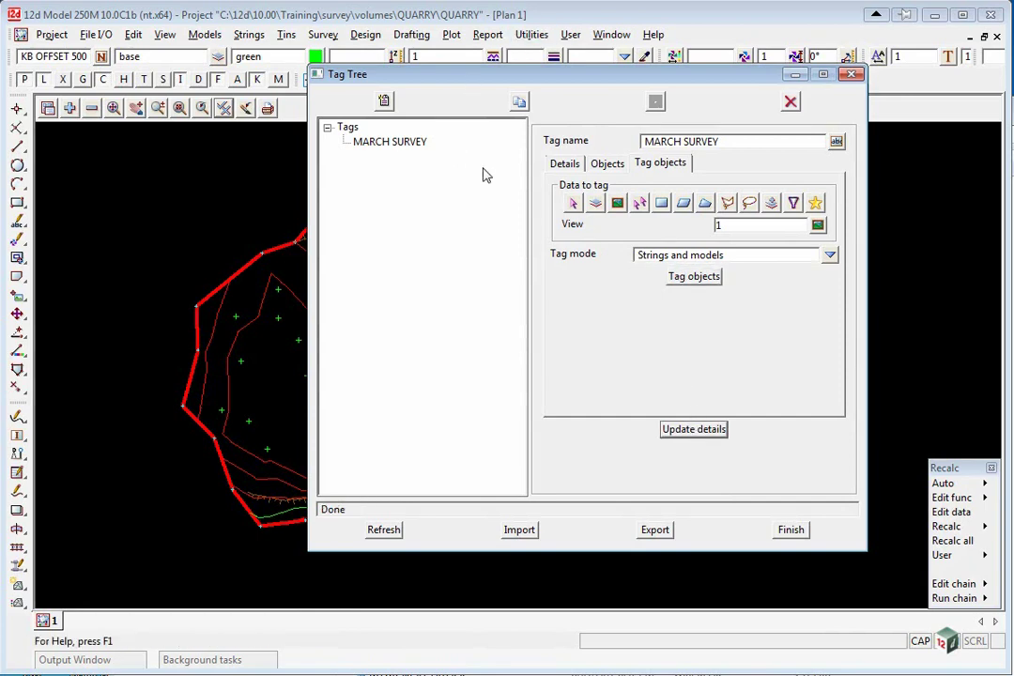
# Retrieve the 200903 models and strings tagged MARCH SURVEY, check the tag mode, then finish
pyautogui.moveTo(427, 78); pyautogui.dragTo(497, 85)
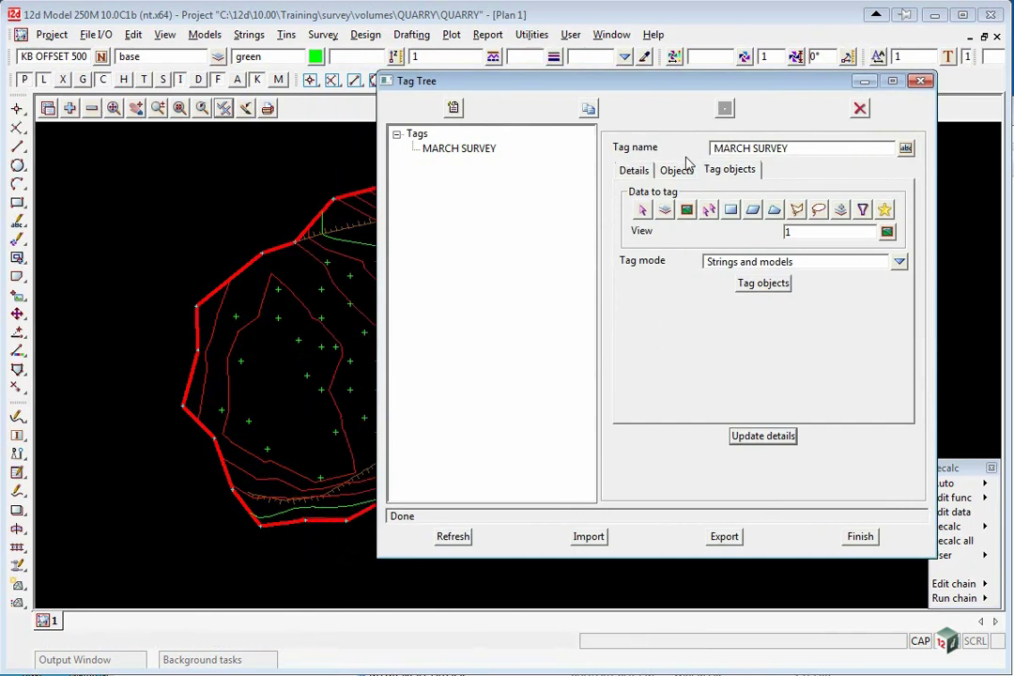
pyautogui.click(675, 170)
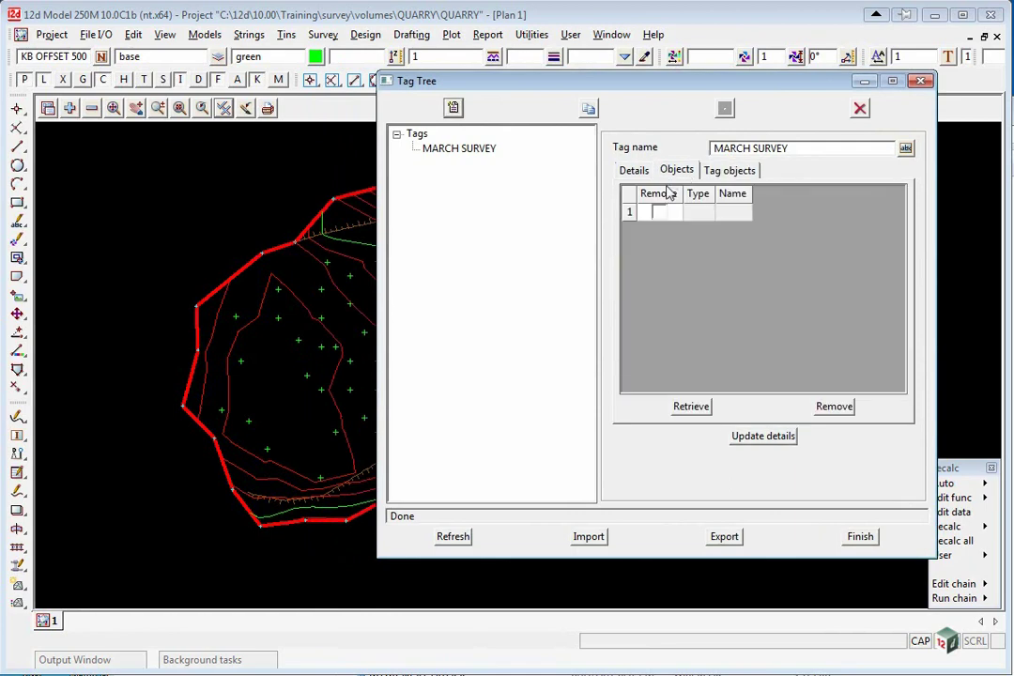
pyautogui.click(687, 407)
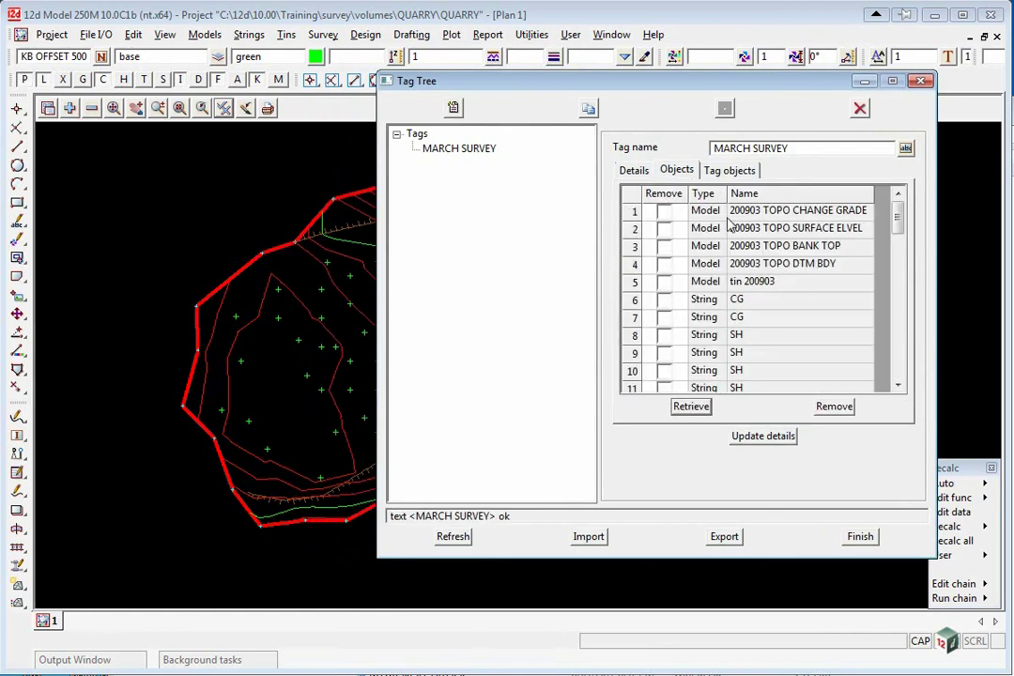
pyautogui.moveTo(896, 212)
pyautogui.mouseDown()
pyautogui.moveTo(899, 353)
pyautogui.moveTo(899, 211)
pyautogui.mouseUp()
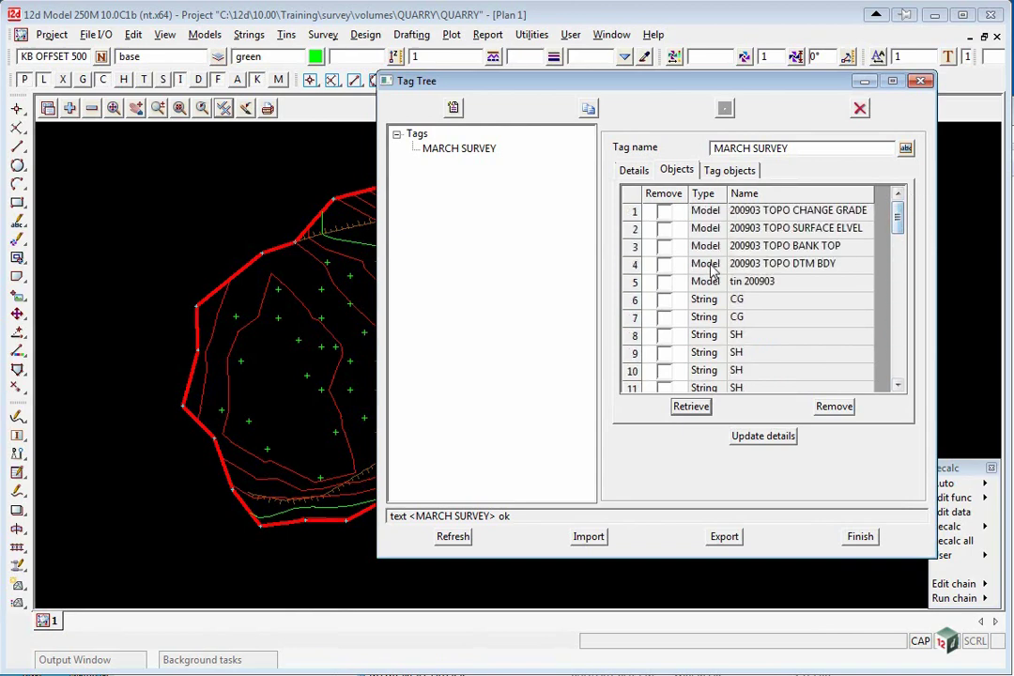
pyautogui.click(729, 170)
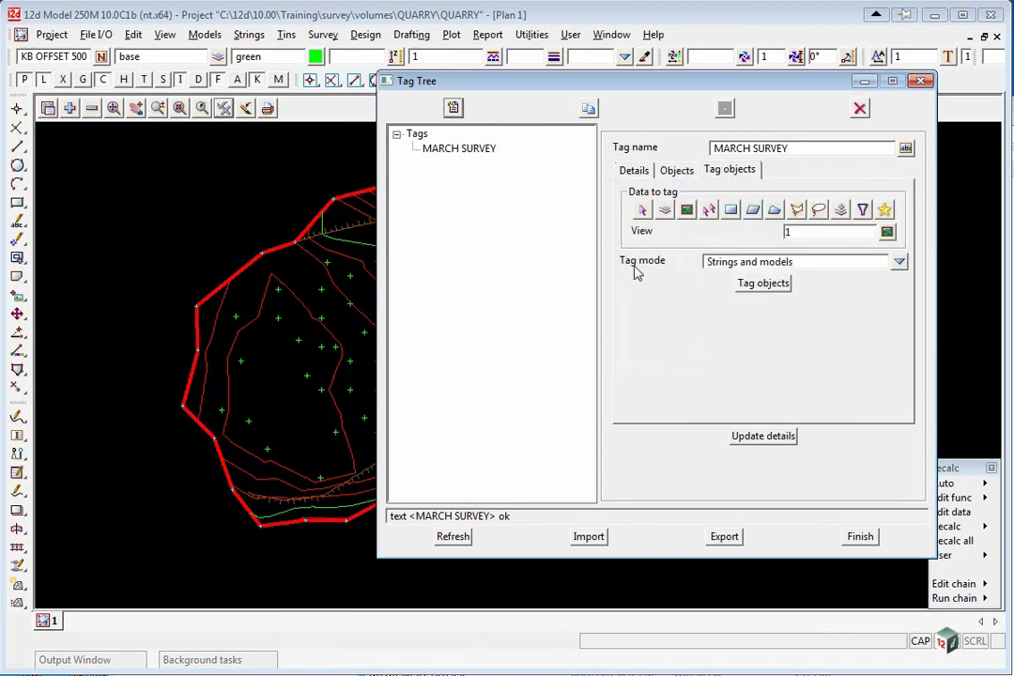
pyautogui.click(898, 262)
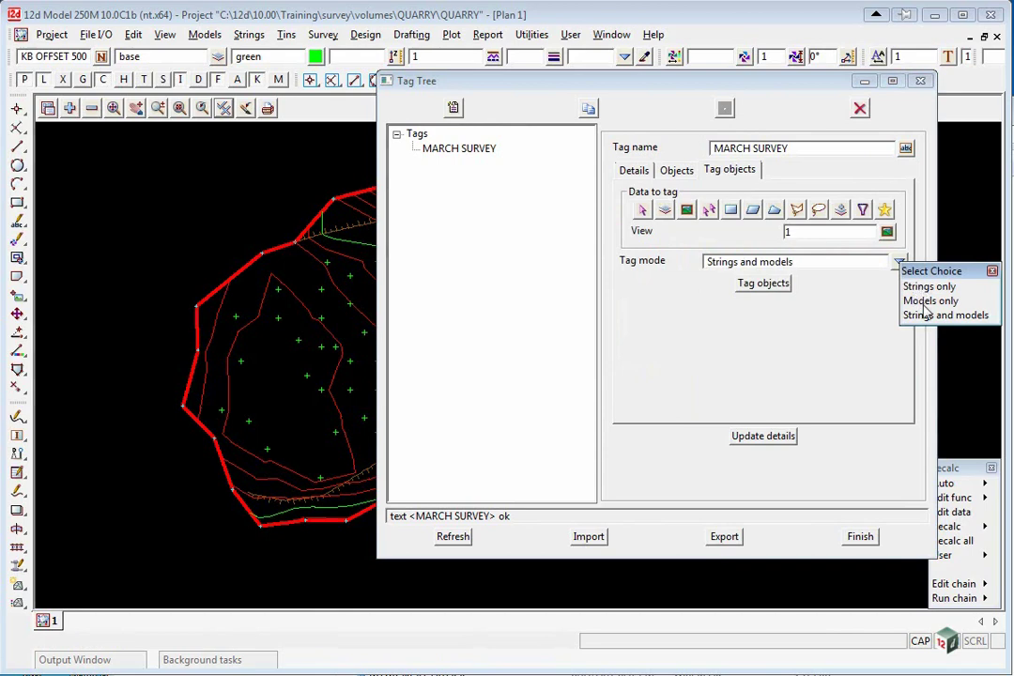
pyautogui.click(860, 536)
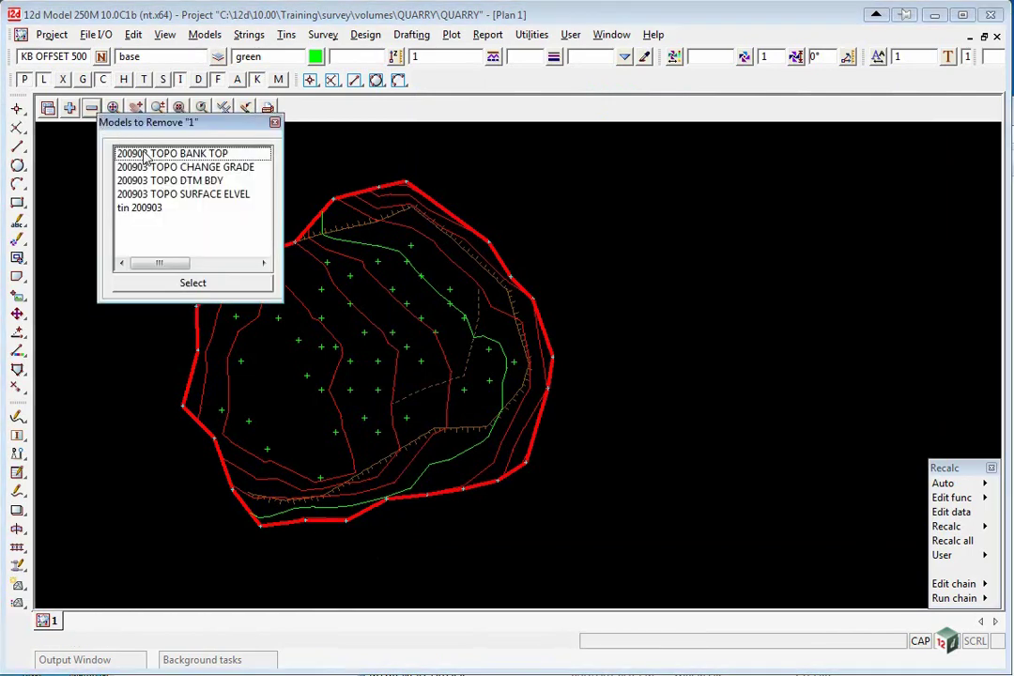
# Swap the five 200903 models in Plan 1 for the three 200904 models and tin 200904
pyautogui.moveTo(146, 157); pyautogui.dragTo(155, 211)
pyautogui.click(190, 283)
pyautogui.click(69, 107)
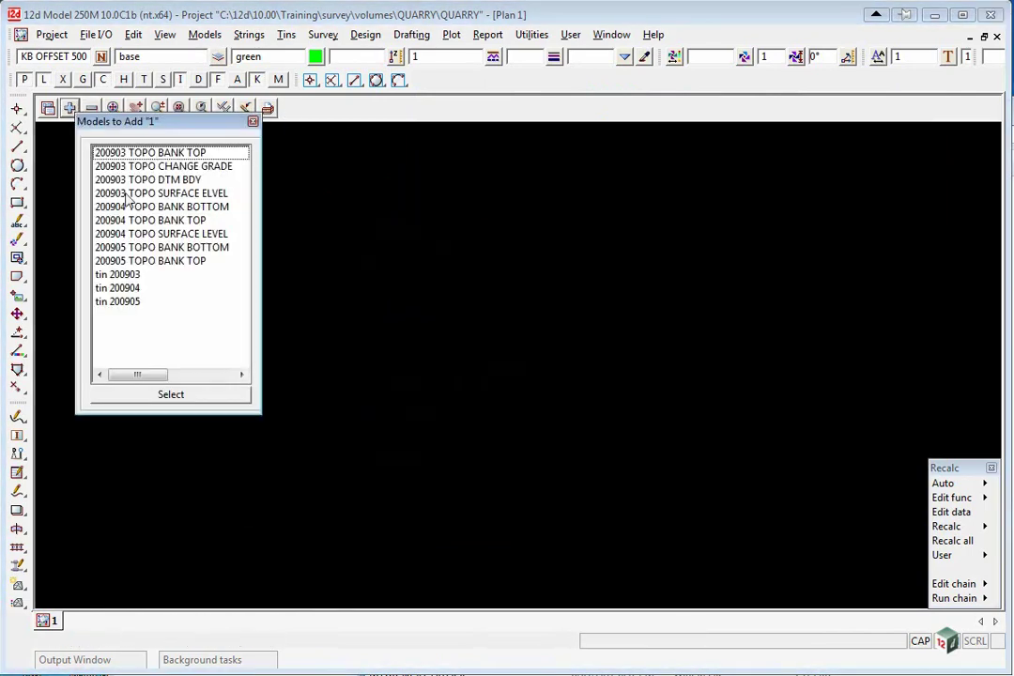
pyautogui.moveTo(144, 212); pyautogui.dragTo(132, 234)
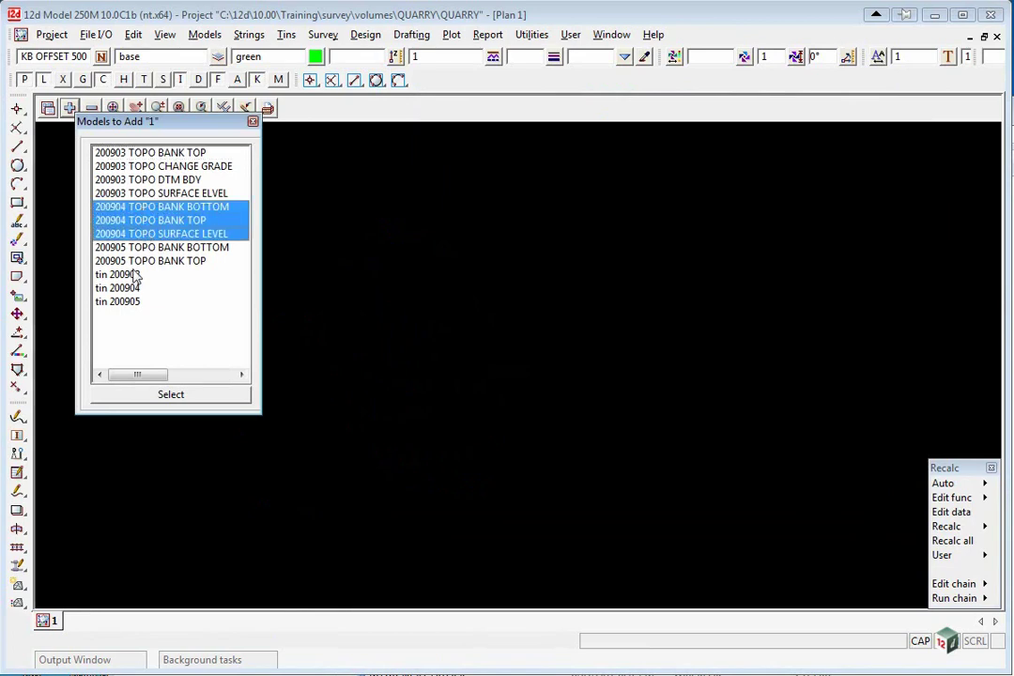
pyautogui.keyDown('ctrl'); pyautogui.click(131, 288); pyautogui.keyUp('ctrl')
pyautogui.click(171, 394)
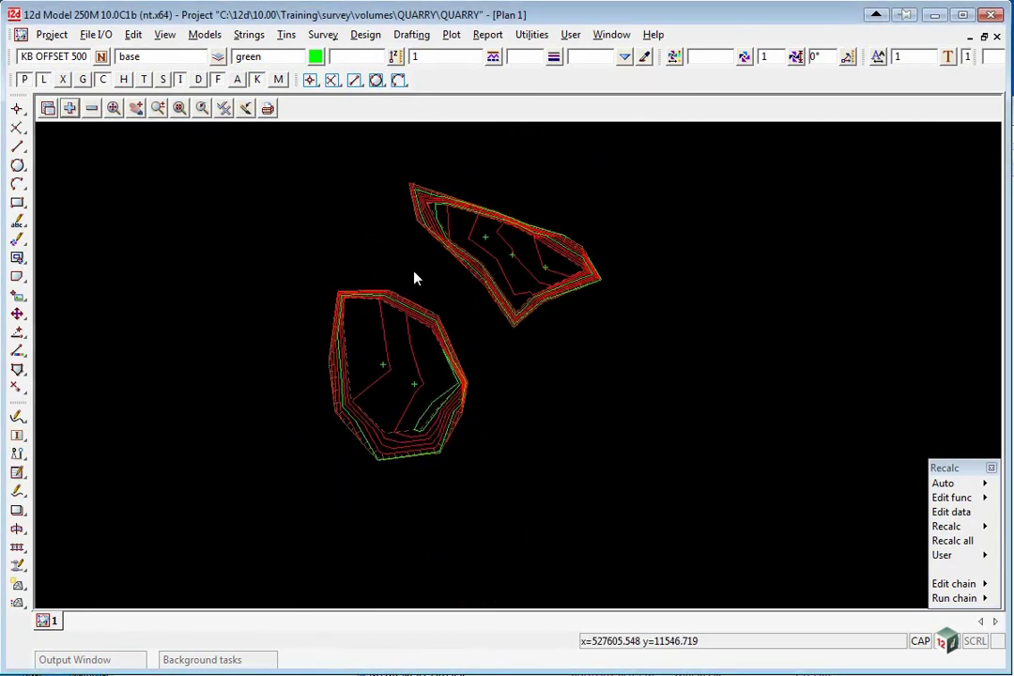
# Create a new tag named APRIL SURVEY in the project tag manager
pyautogui.click(52, 33)
pyautogui.moveTo(91, 153)
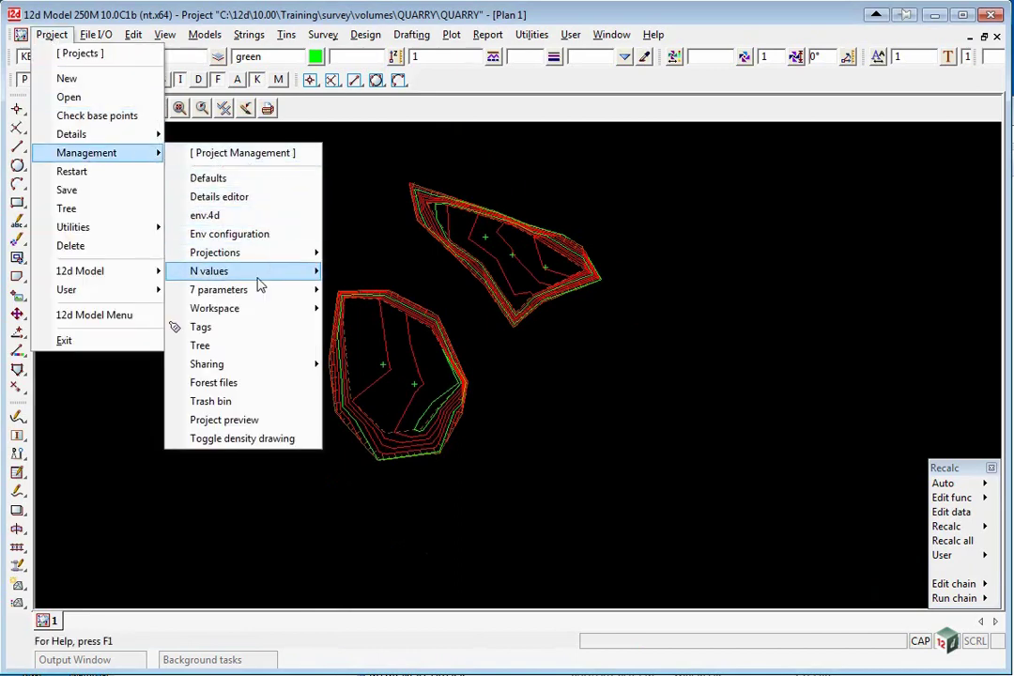
pyautogui.click(246, 328)
pyautogui.moveTo(347, 349); pyautogui.dragTo(436, 153)
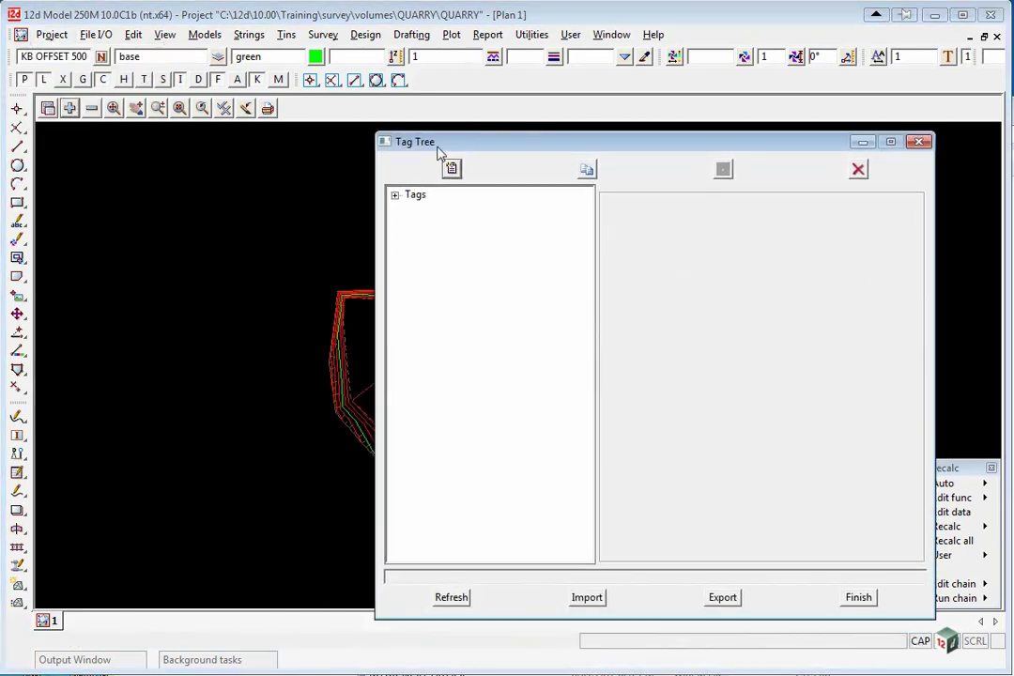
pyautogui.click(414, 195)
pyautogui.click(452, 169)
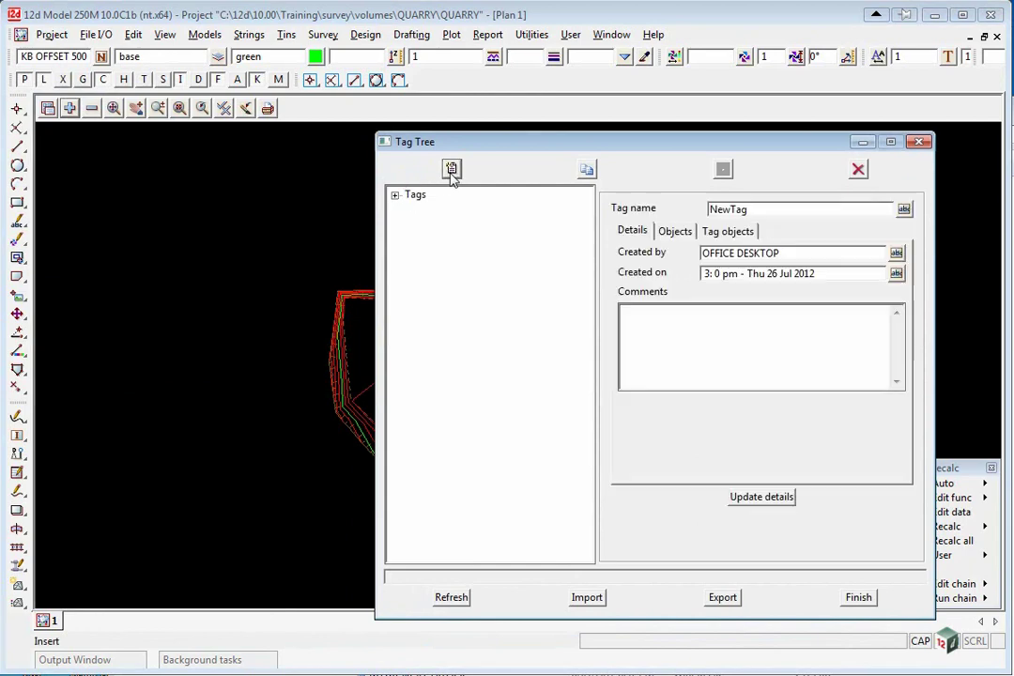
pyautogui.doubleClick(770, 205)
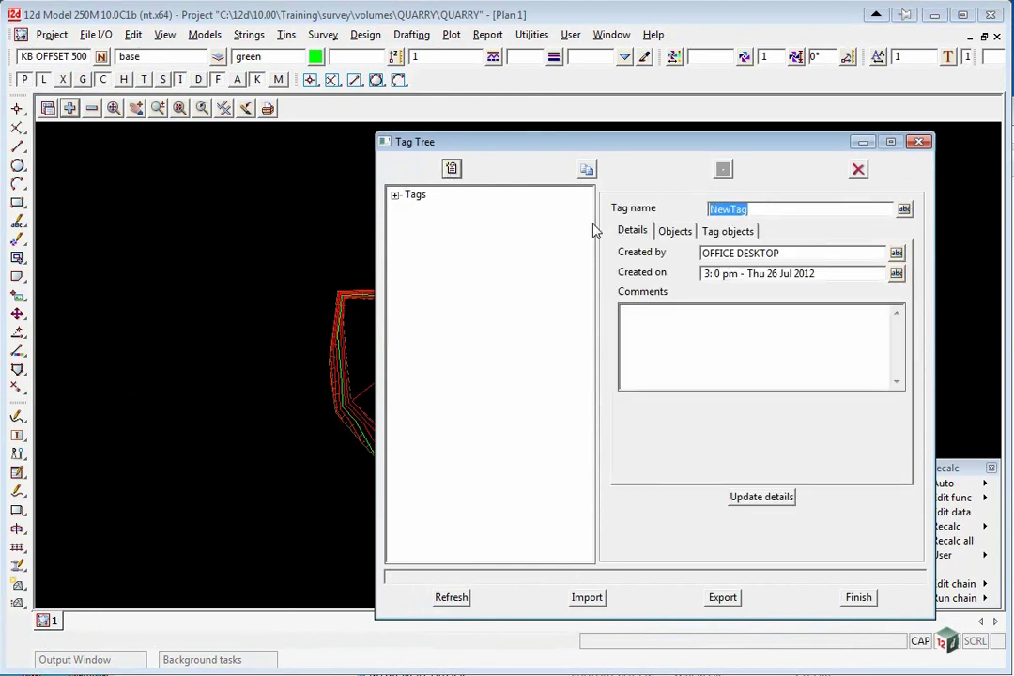
pyautogui.write('APRIL SURVEY')
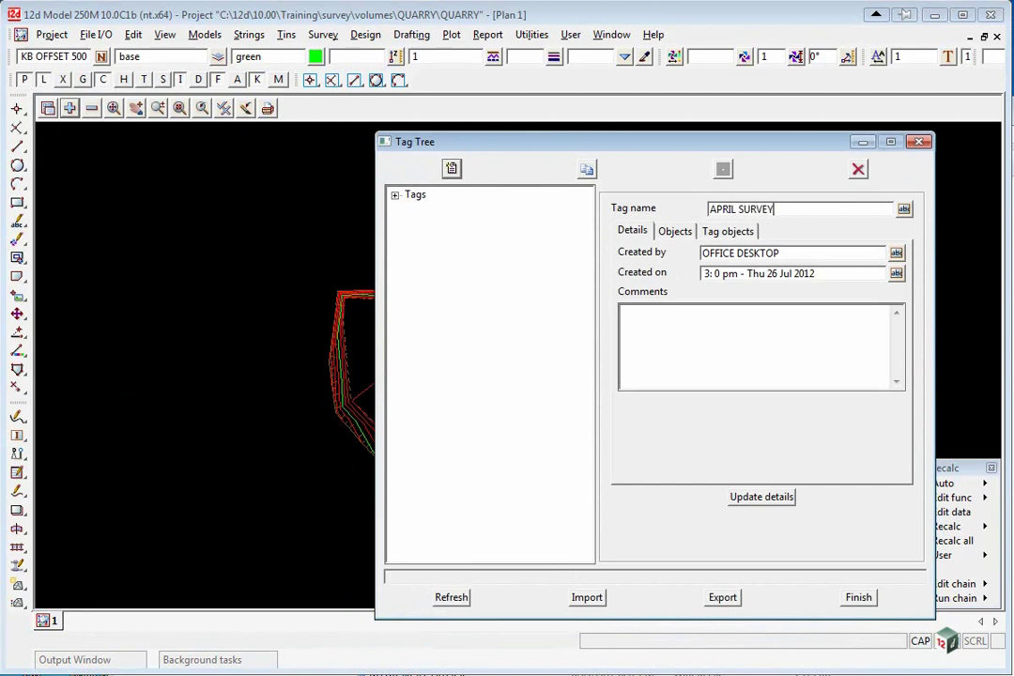
pyautogui.click(764, 500)
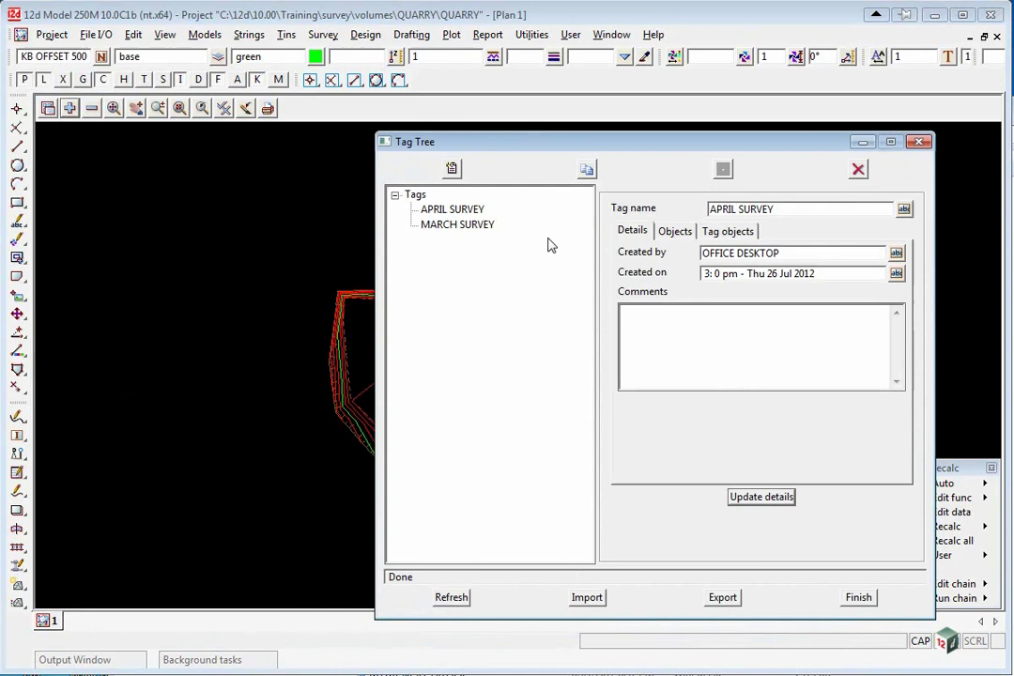
# Tag everything shown in view 1 to APRIL SURVEY and update the tag details
pyautogui.click(727, 231)
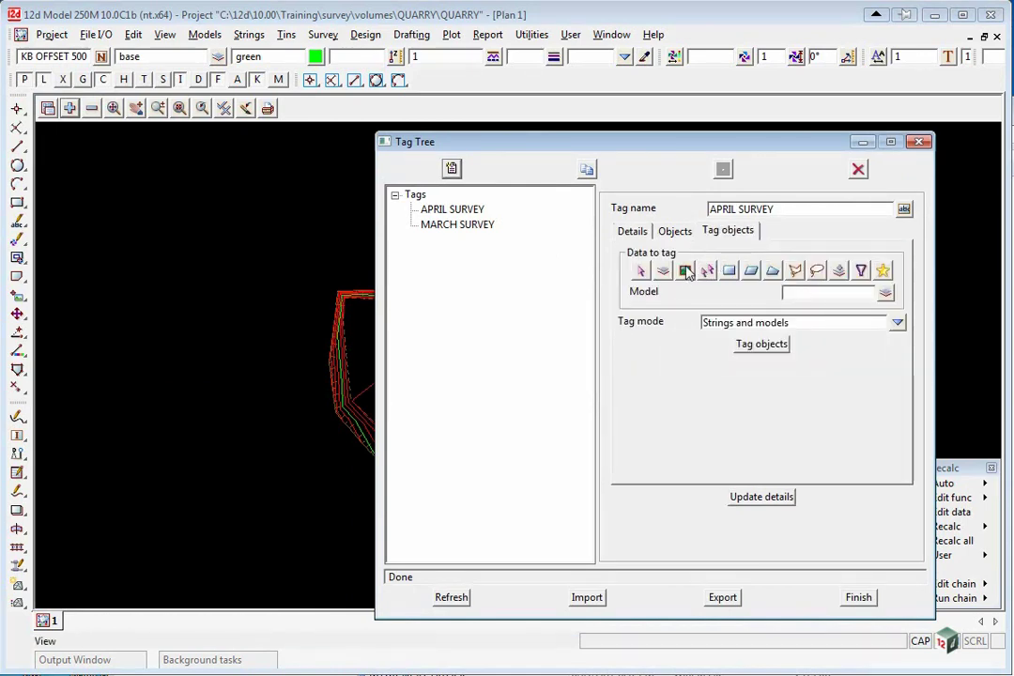
pyautogui.click(687, 271)
pyautogui.click(886, 292)
pyautogui.click(898, 316)
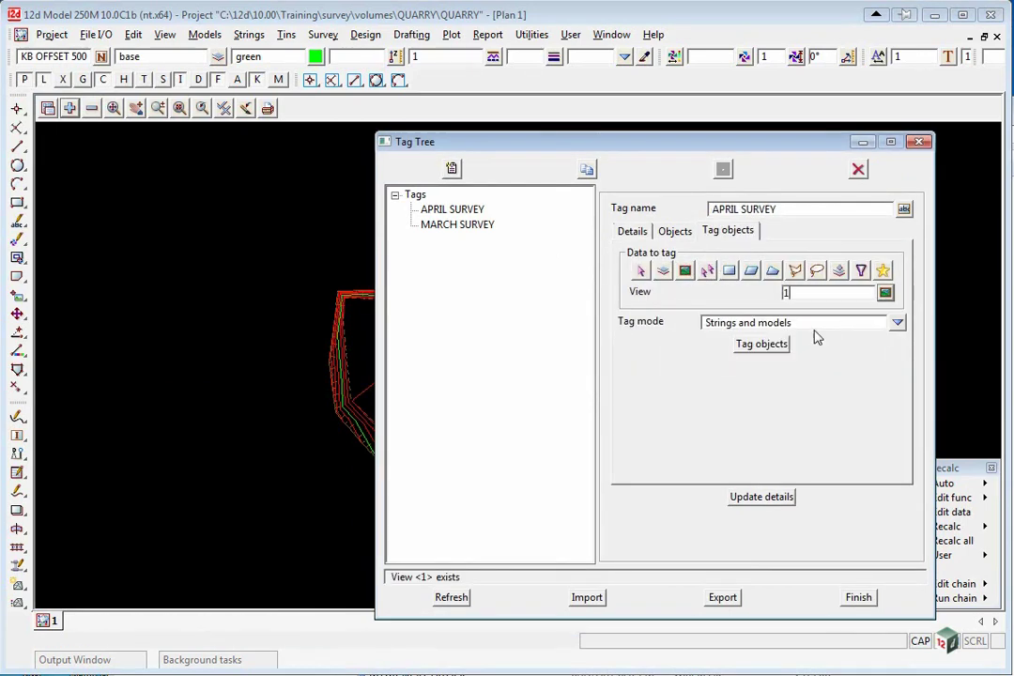
pyautogui.click(774, 344)
pyautogui.click(775, 500)
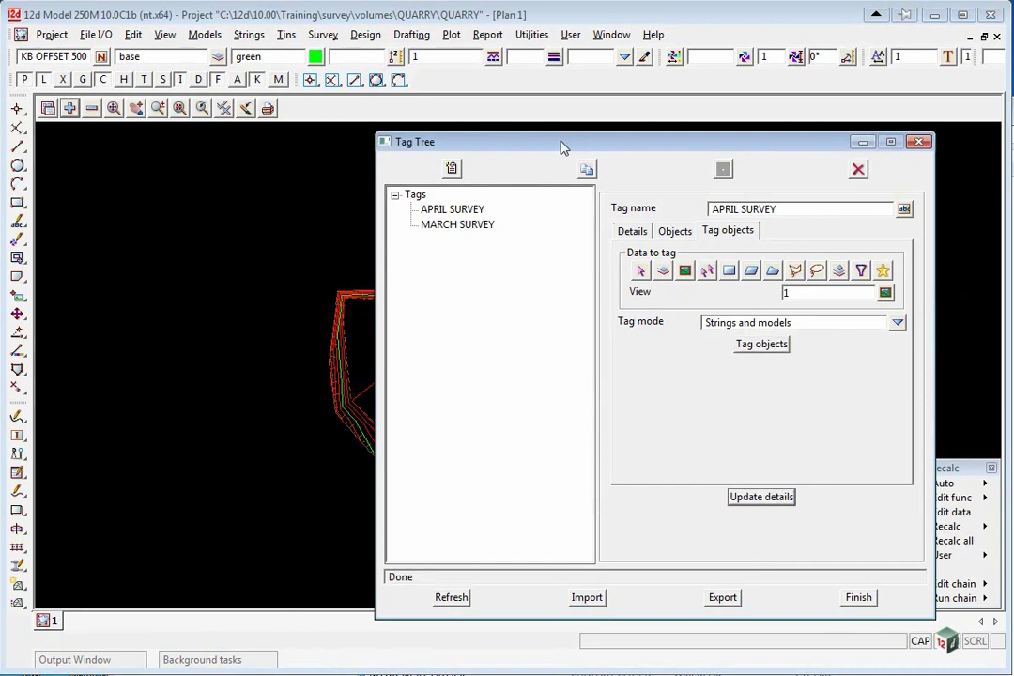
# Replace the four 200904 models in the plan with the 200905 bank models and tins
pyautogui.moveTo(560, 147); pyautogui.dragTo(873, 130)
pyautogui.click(91, 108)
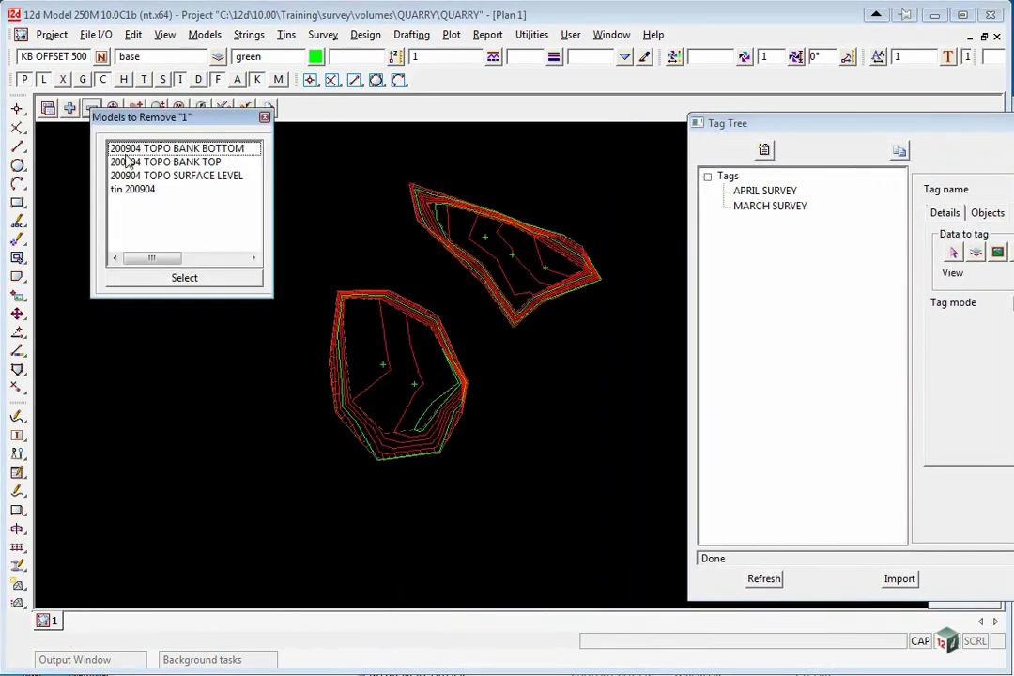
pyautogui.moveTo(113, 148); pyautogui.dragTo(122, 189)
pyautogui.click(184, 278)
pyautogui.click(70, 108)
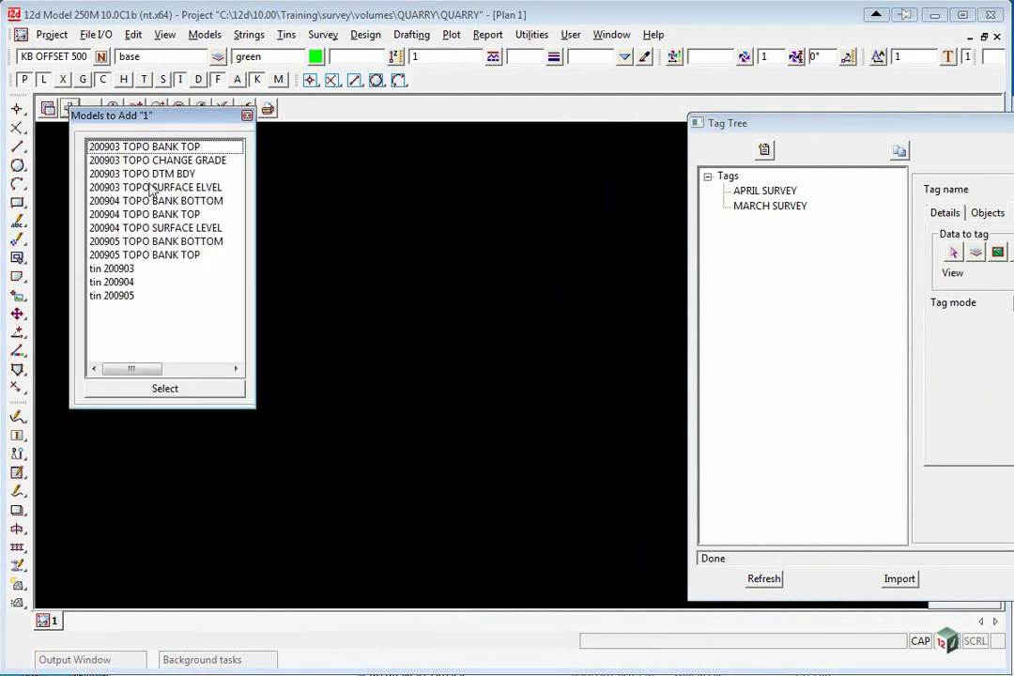
pyautogui.moveTo(127, 242); pyautogui.dragTo(132, 254)
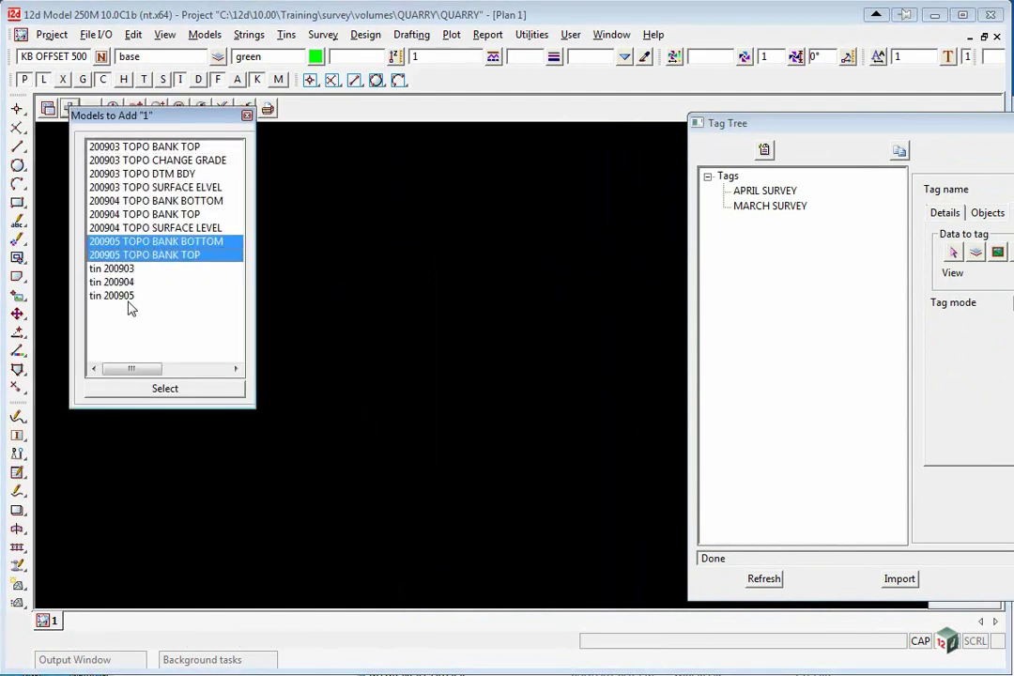
pyautogui.moveTo(131, 309); pyautogui.dragTo(132, 296)
pyautogui.click(164, 388)
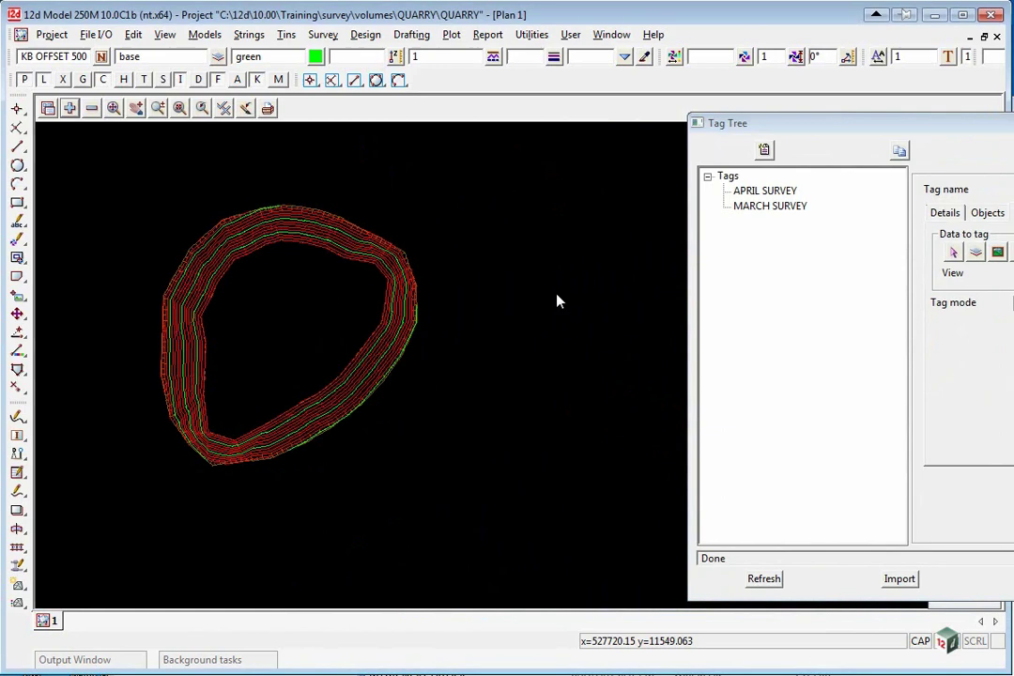
# Create a new tag named MAY SURVEY under Tags
pyautogui.moveTo(805, 120); pyautogui.dragTo(581, 98)
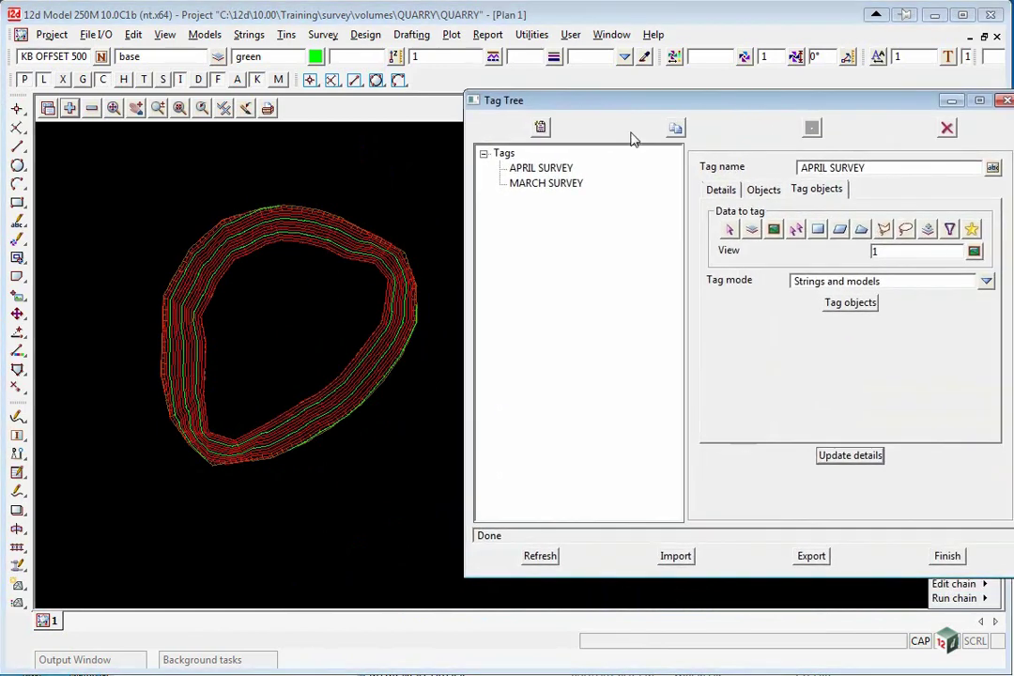
pyautogui.click(504, 153)
pyautogui.click(540, 127)
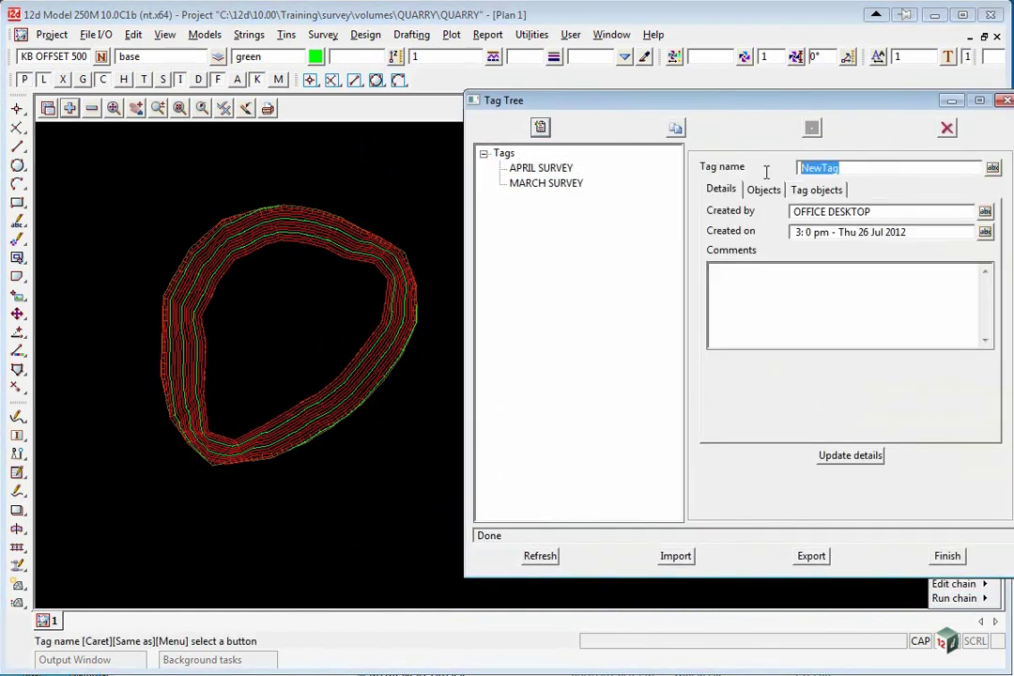
pyautogui.write('M')
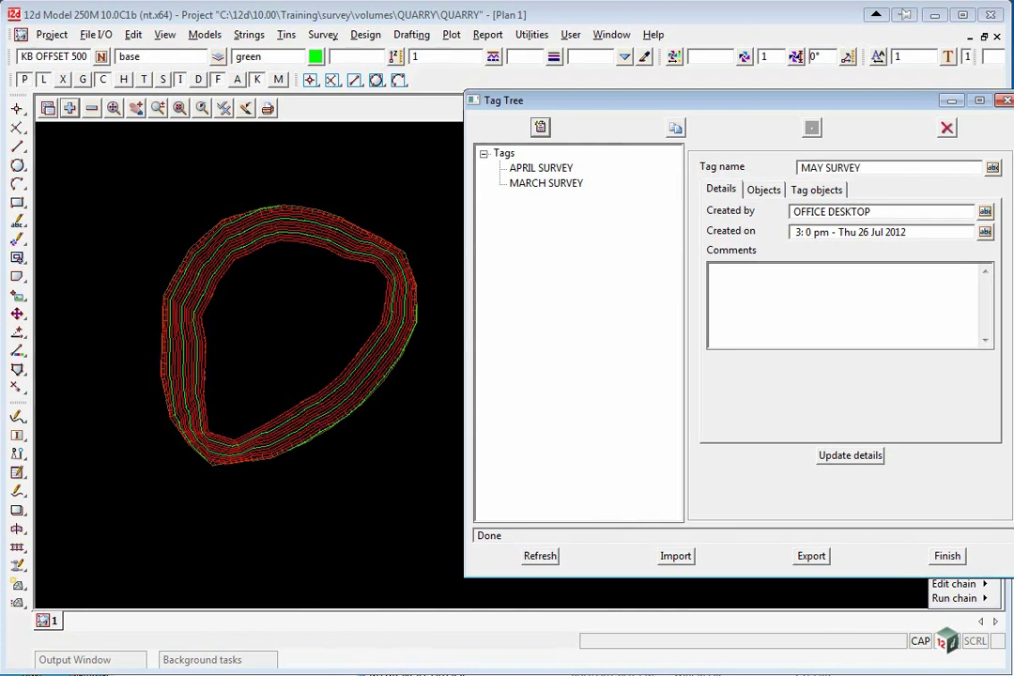
pyautogui.write('AY SURVEY')
pyautogui.click(853, 458)
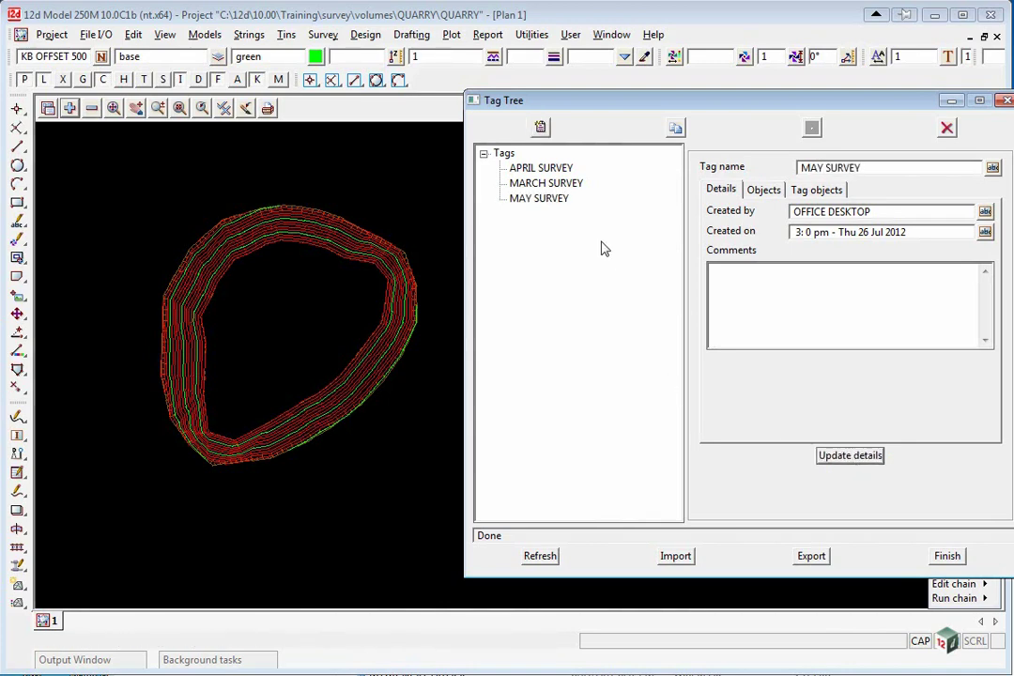
# Tag the objects shown in view 1 to MAY SURVEY and update its details
pyautogui.click(821, 191)
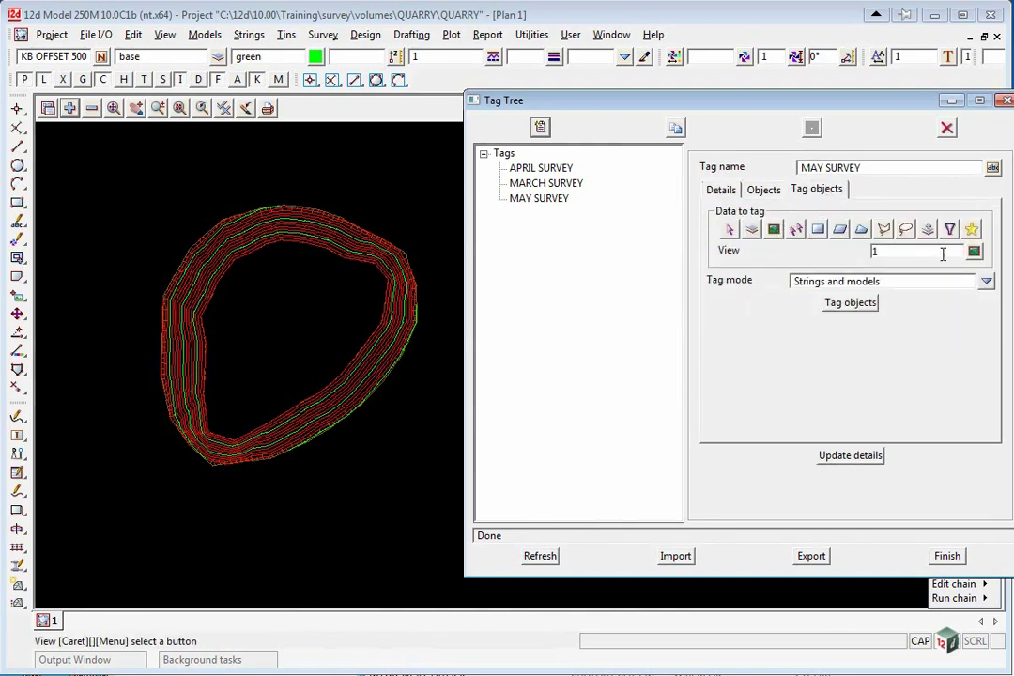
pyautogui.click(850, 305)
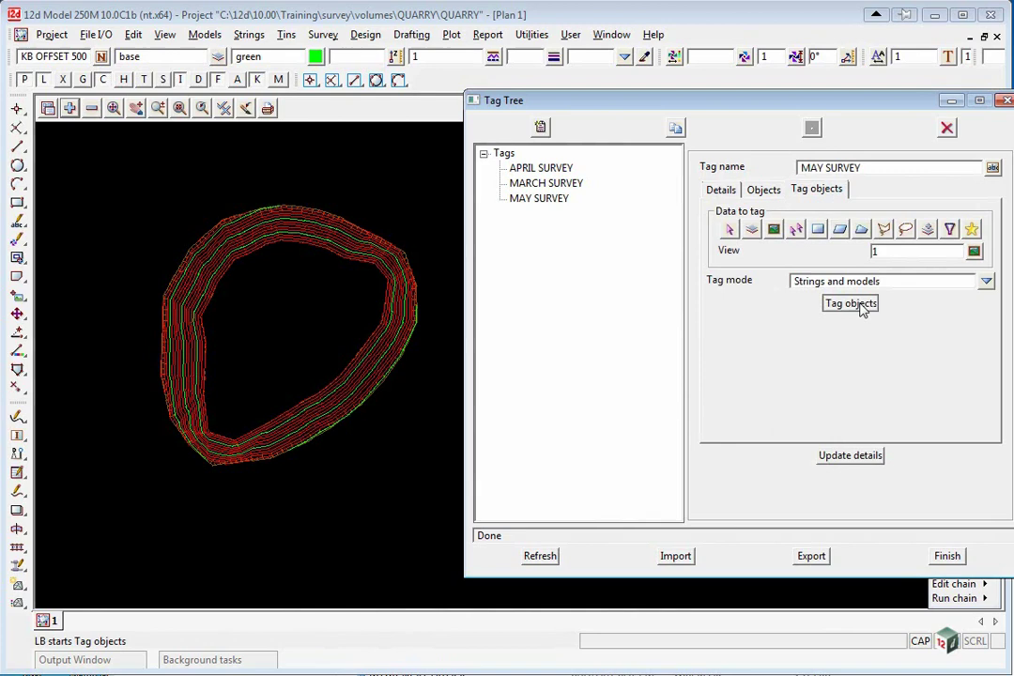
pyautogui.click(844, 456)
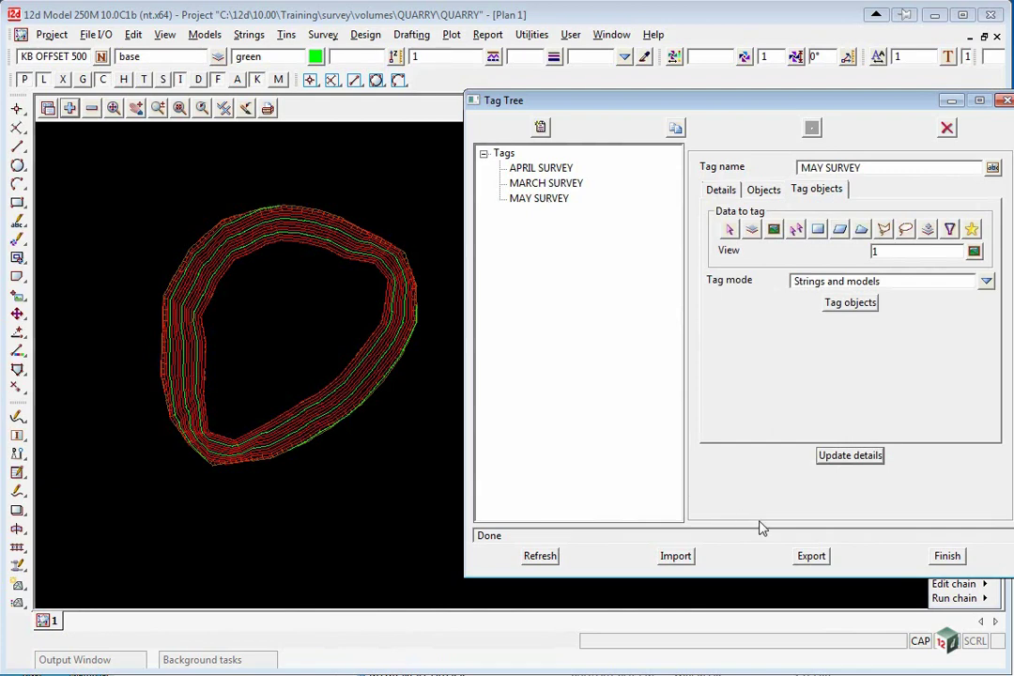
# Close the tag tree and remove all three May models from the plan view
pyautogui.click(947, 556)
pyautogui.scroll(-2, 711, 322)
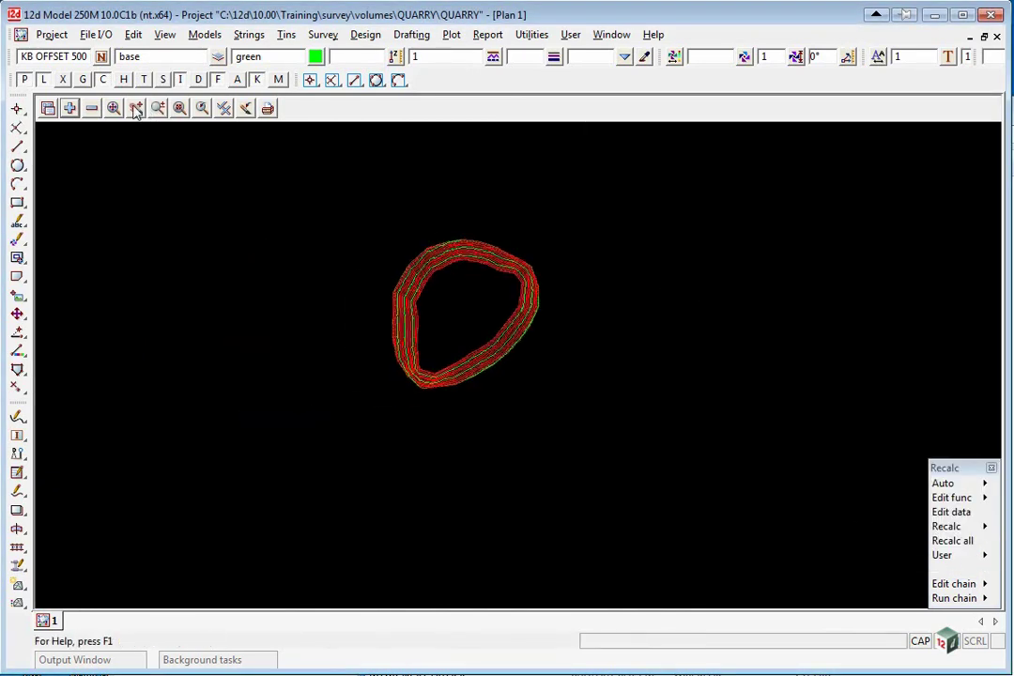
pyautogui.click(91, 108)
pyautogui.moveTo(141, 149); pyautogui.dragTo(153, 246)
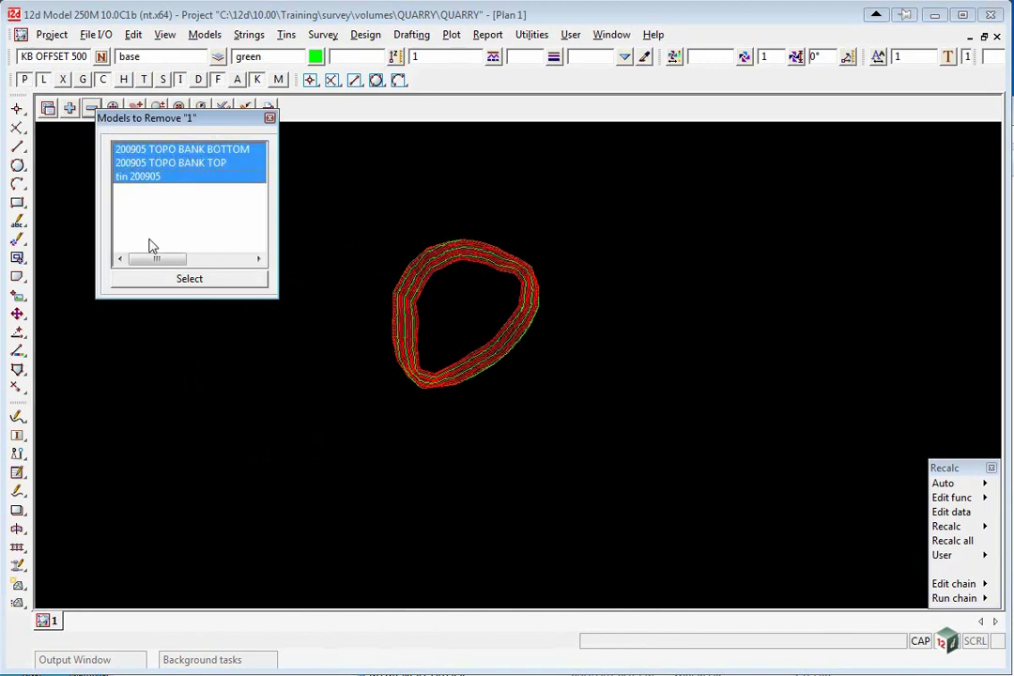
pyautogui.click(181, 278)
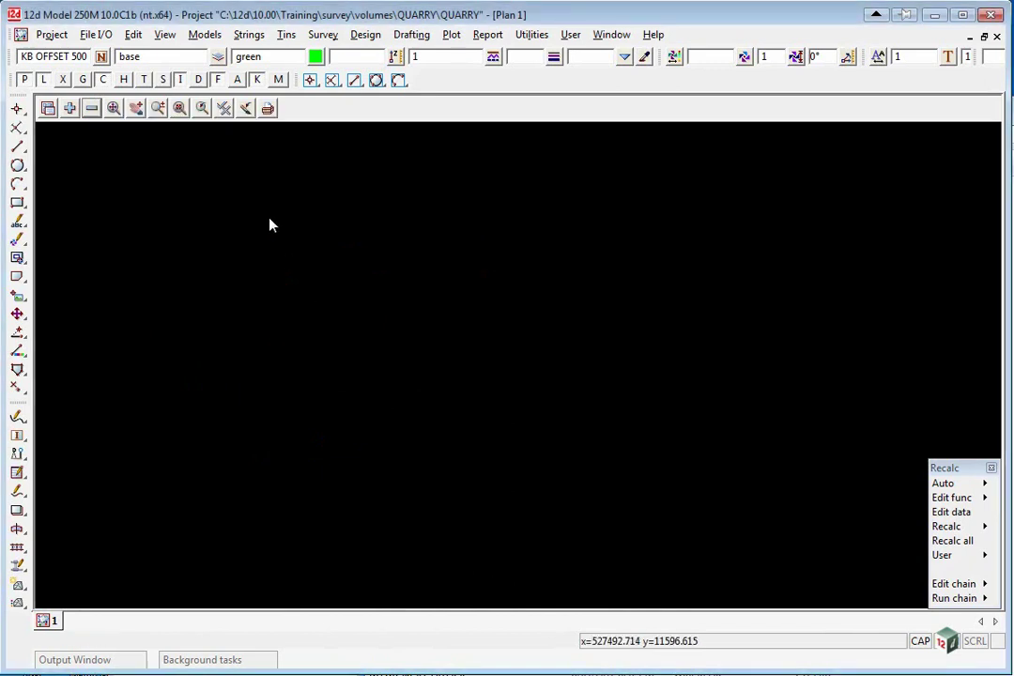
# Add the MARCH SURVEY tagged models back to the plan view
pyautogui.click(47, 109)
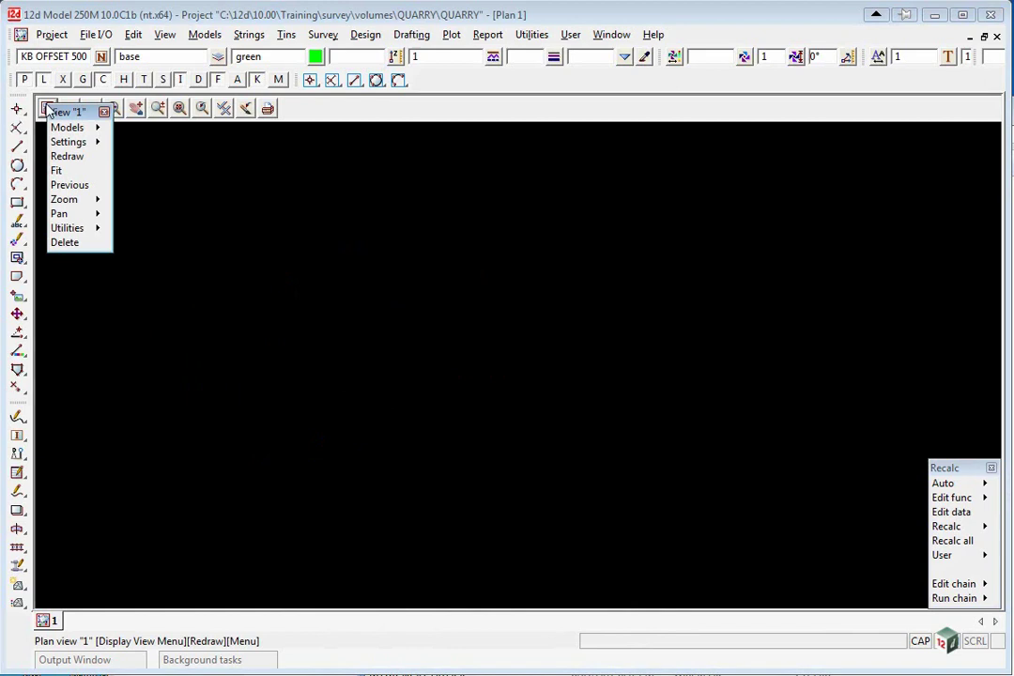
pyautogui.click(68, 128)
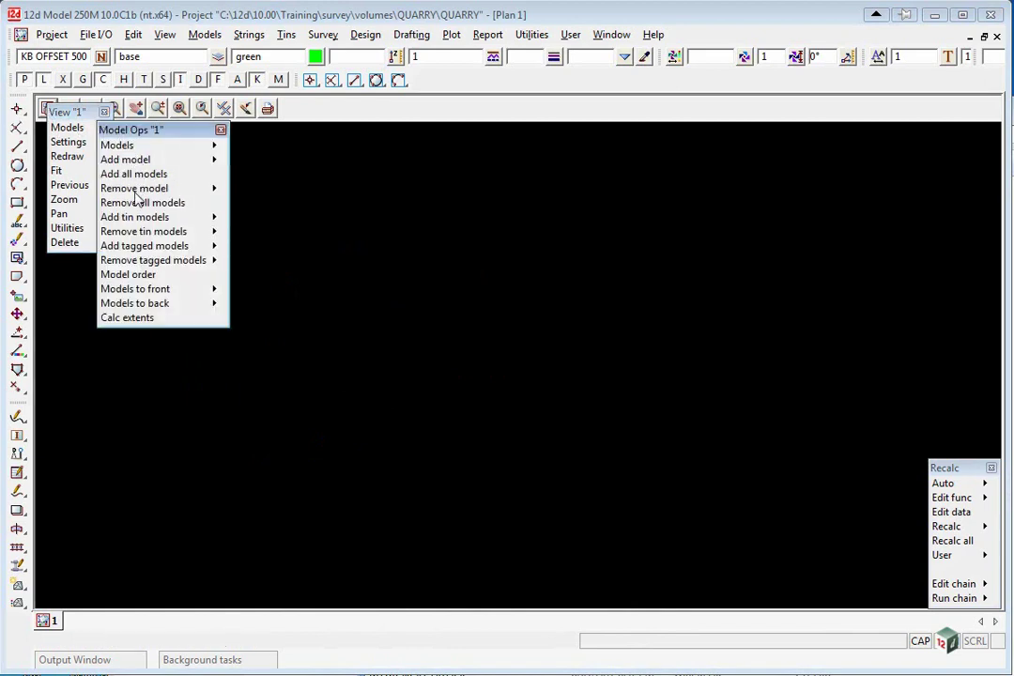
pyautogui.click(199, 246)
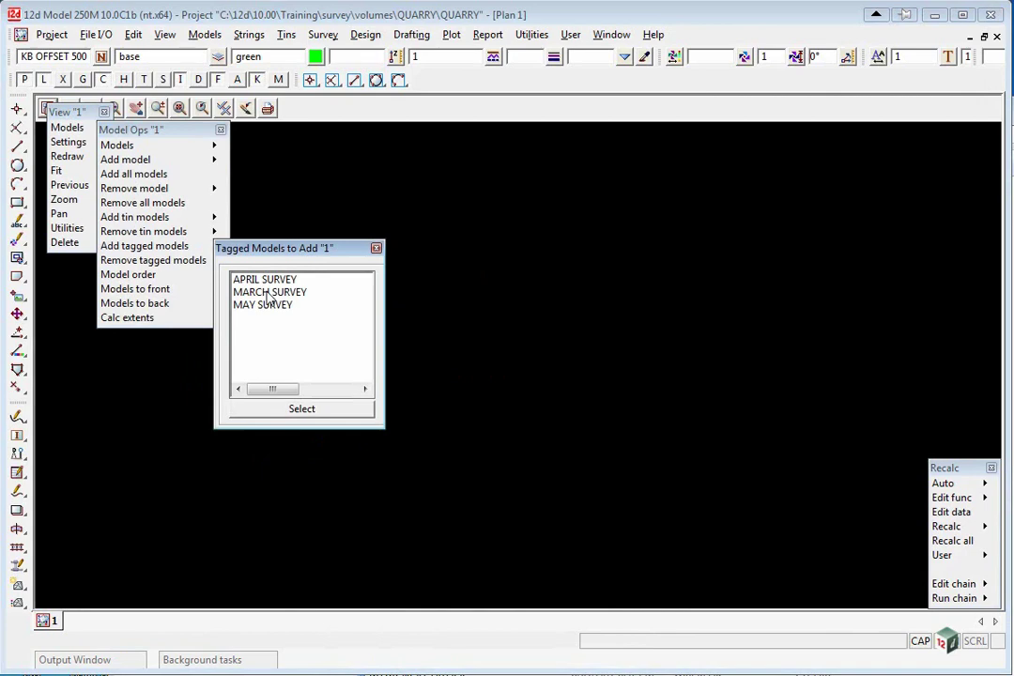
pyautogui.doubleClick(267, 292)
pyautogui.scroll(-3, 355, 380)
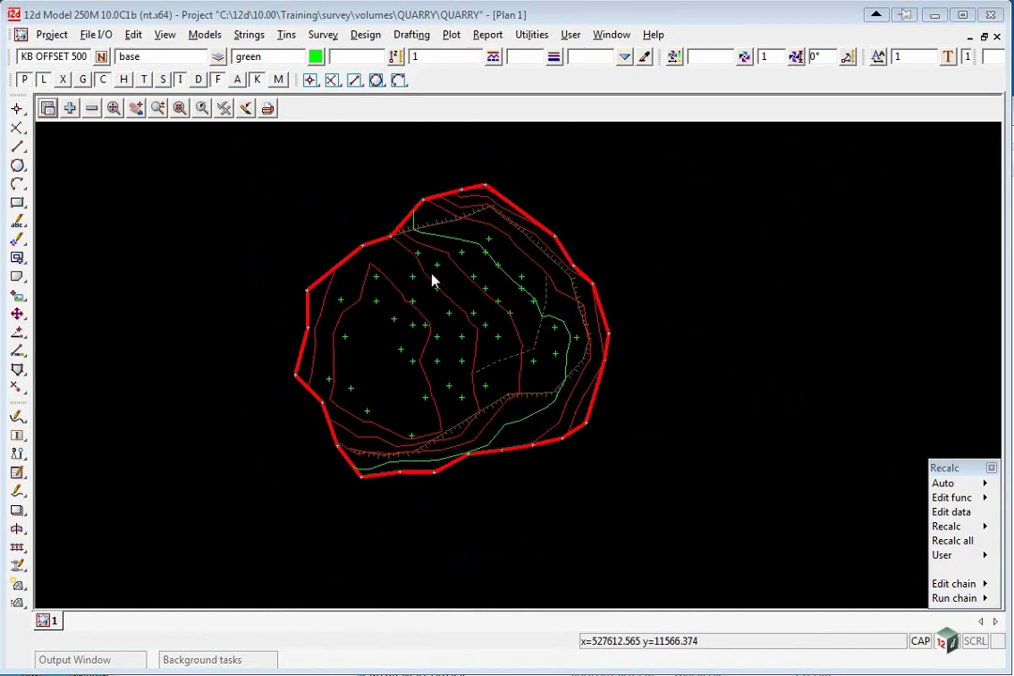
# Remove the four 200903 string models and add tin 200904 and tin 200905 to the plan
pyautogui.click(91, 108)
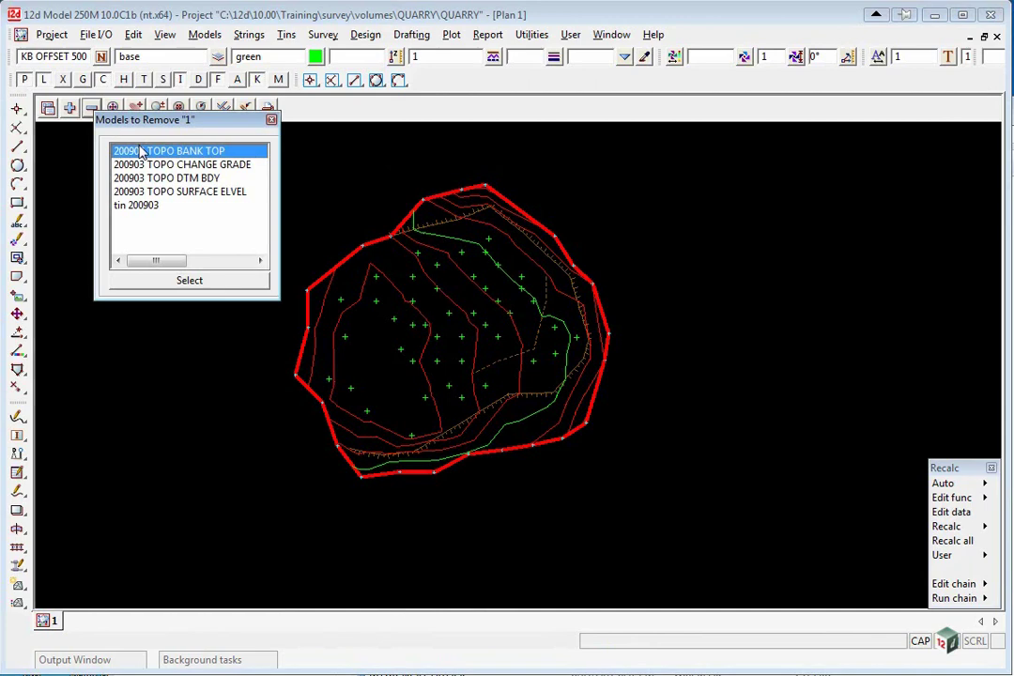
pyautogui.moveTo(141, 152); pyautogui.dragTo(139, 191)
pyautogui.press('Return')
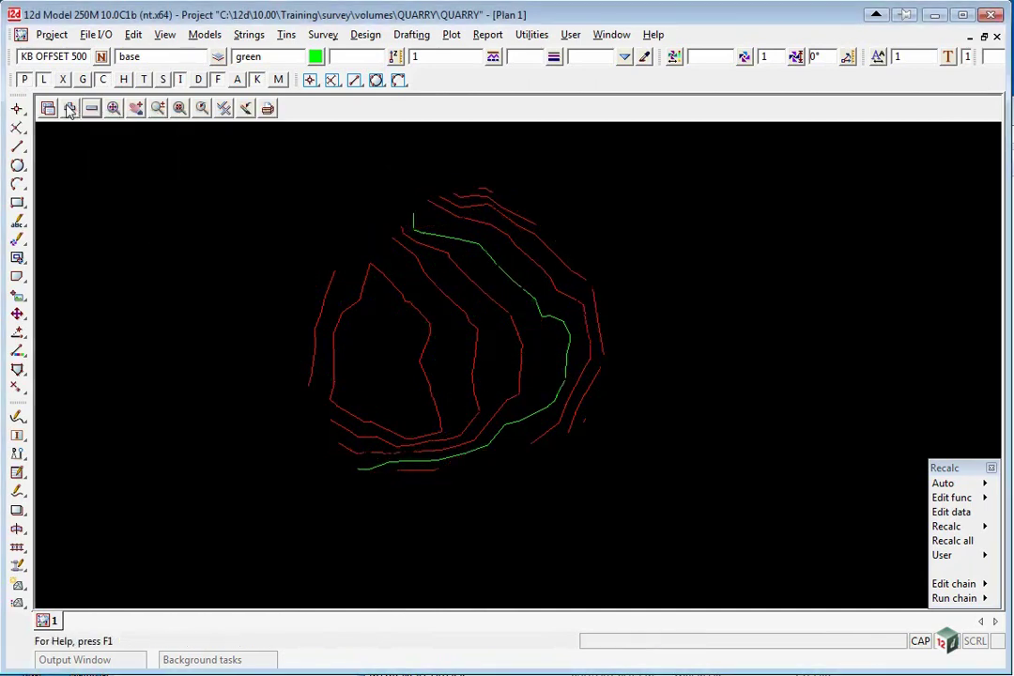
pyautogui.click(70, 109)
pyautogui.moveTo(117, 267); pyautogui.dragTo(125, 280)
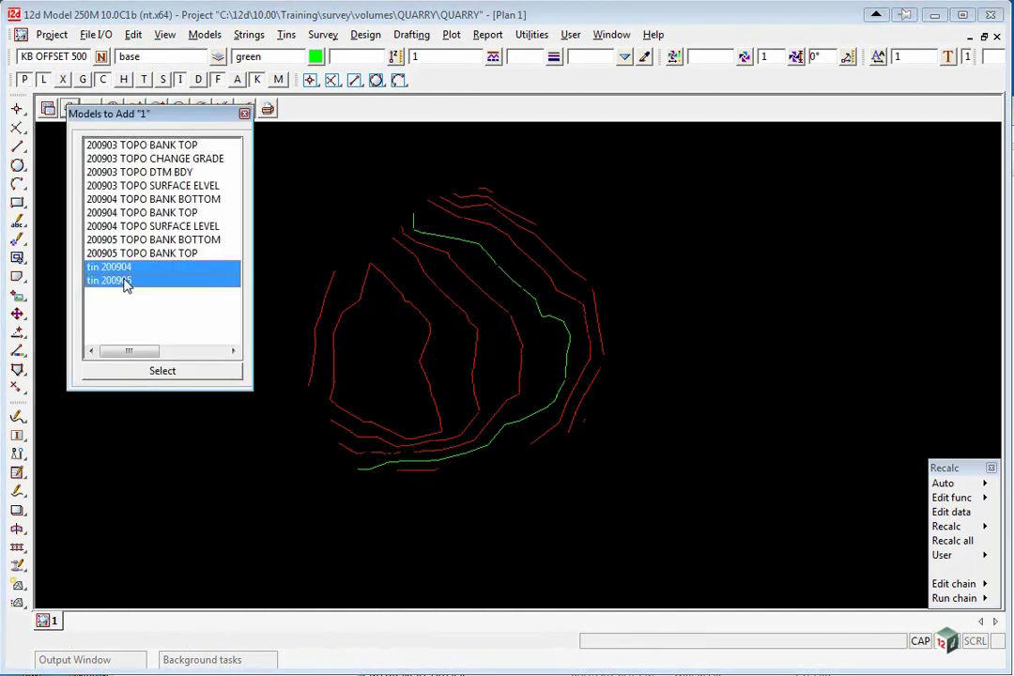
pyautogui.click(175, 376)
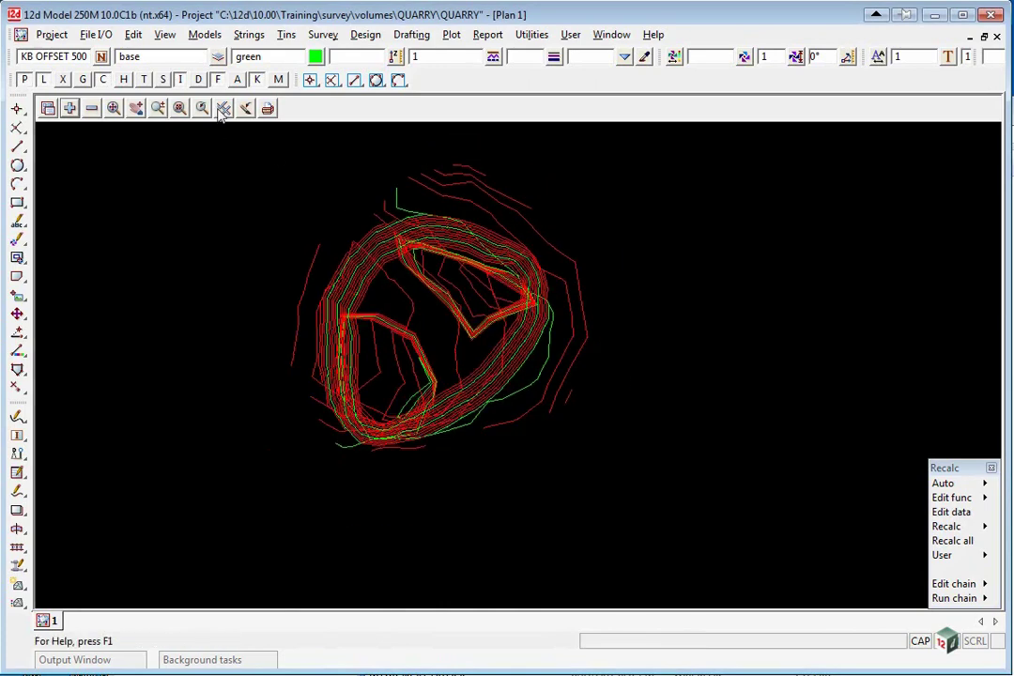
# Turn off Tin contours and turn on Tin solid in the view toggles
pyautogui.click(224, 108)
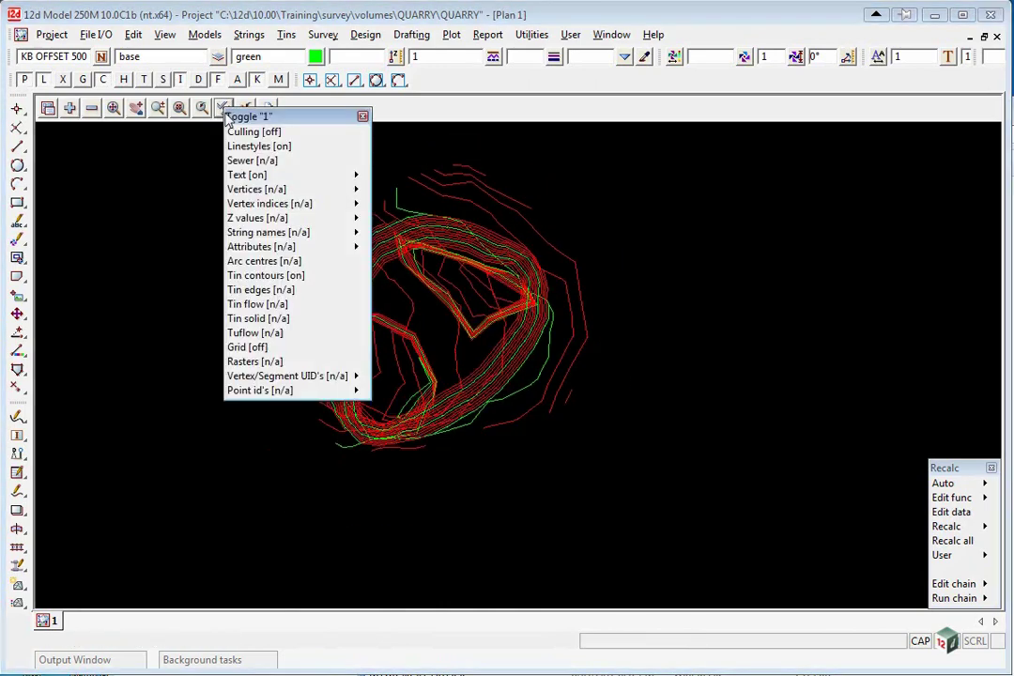
pyautogui.click(282, 277)
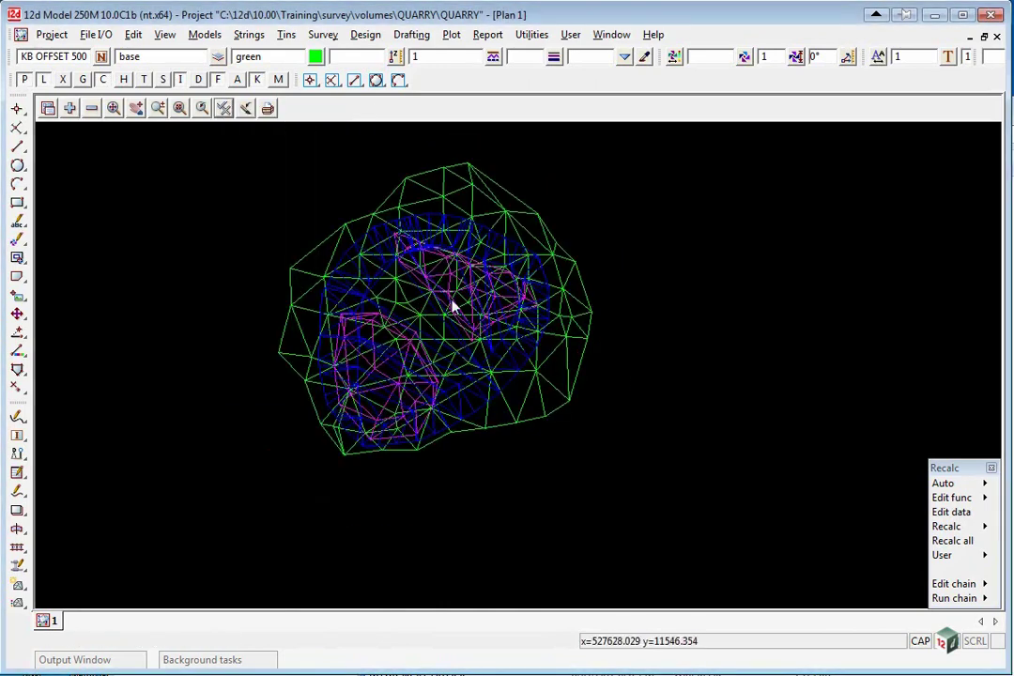
pyautogui.click(223, 109)
pyautogui.click(256, 317)
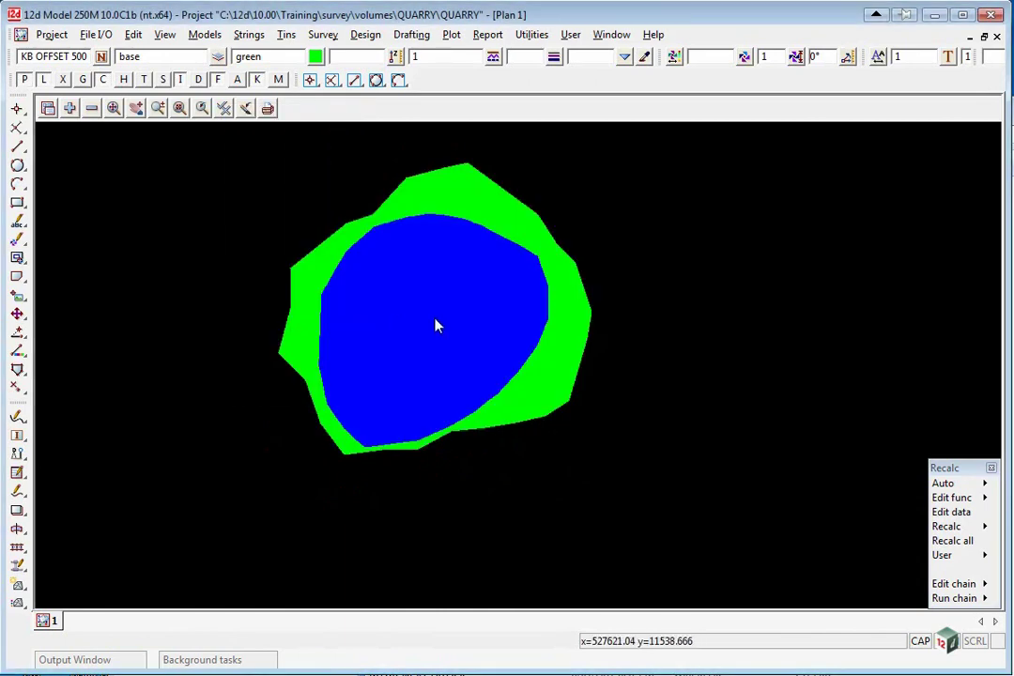
pyautogui.scroll(-1, 341, 251)
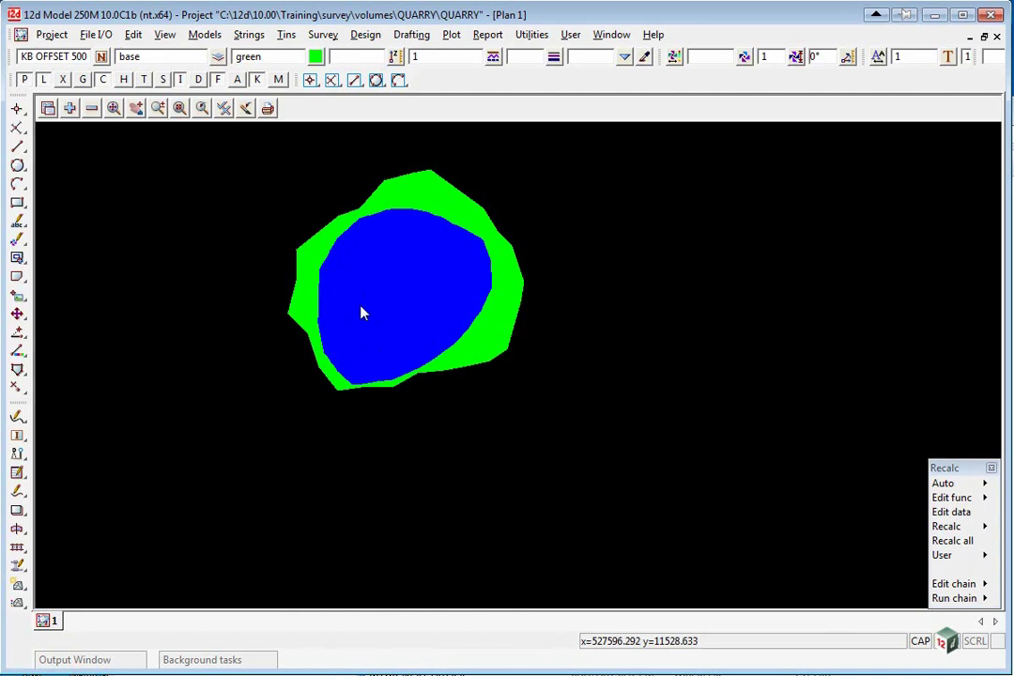
# Move tin 200904 to row 1 of Plan 1's model order so its magenta fill draws on top
pyautogui.click(47, 108)
pyautogui.click(75, 130)
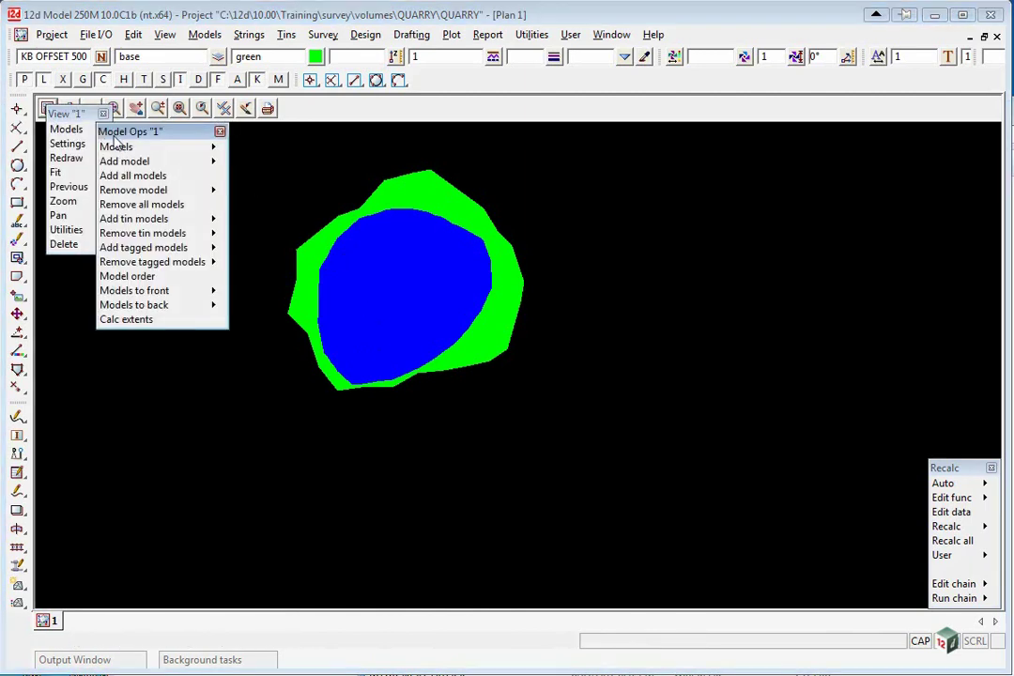
pyautogui.click(141, 276)
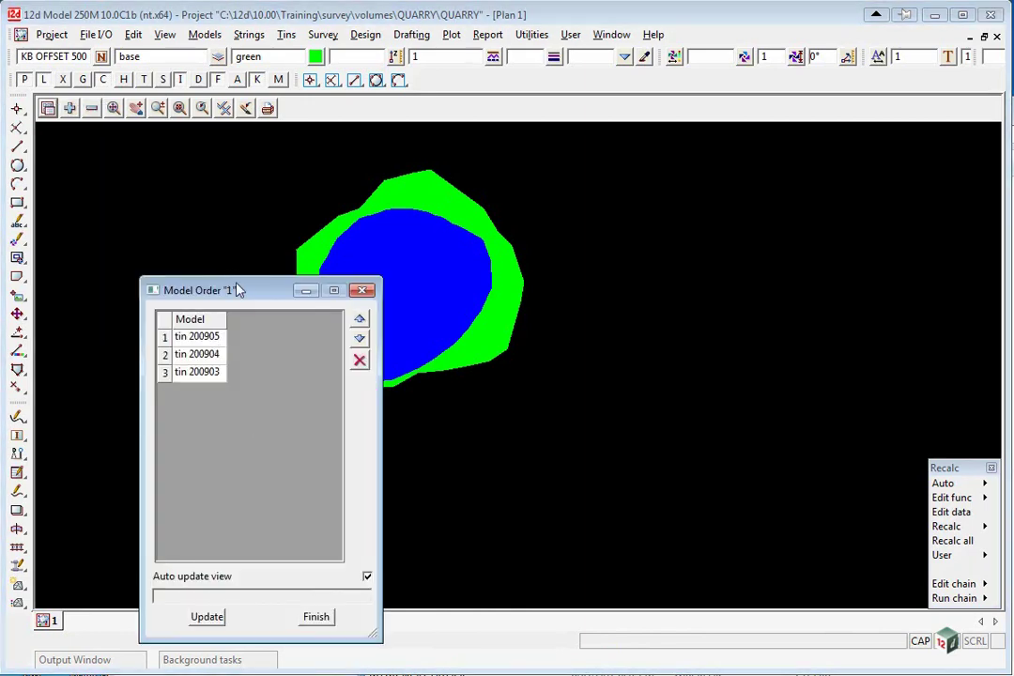
pyautogui.moveTo(237, 290); pyautogui.dragTo(732, 129)
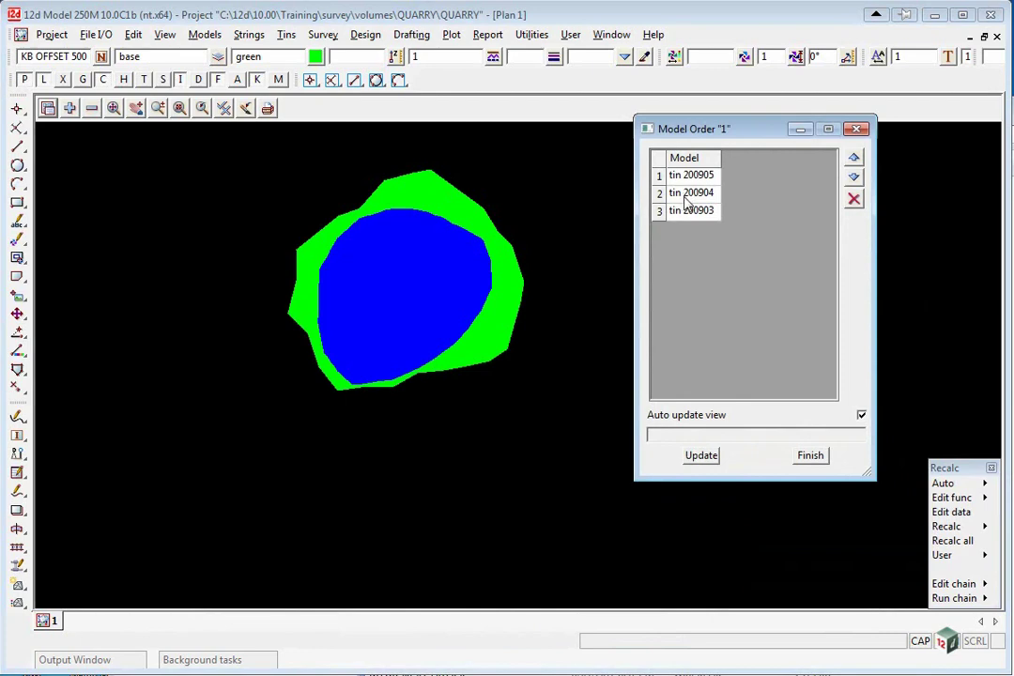
pyautogui.click(691, 193)
pyautogui.click(853, 159)
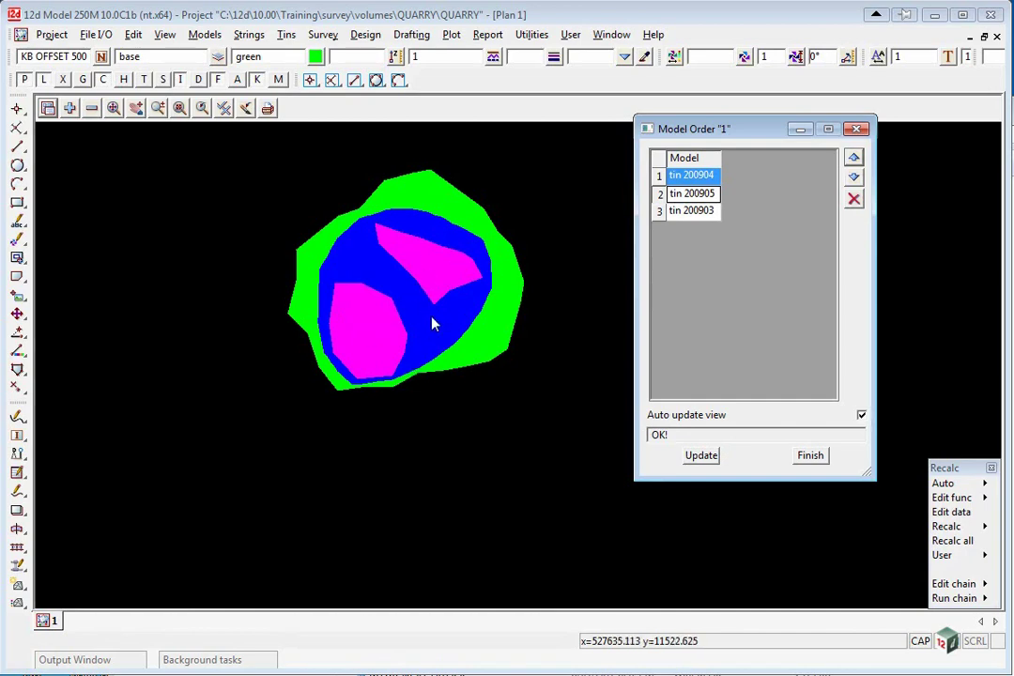
pyautogui.press('Escape')
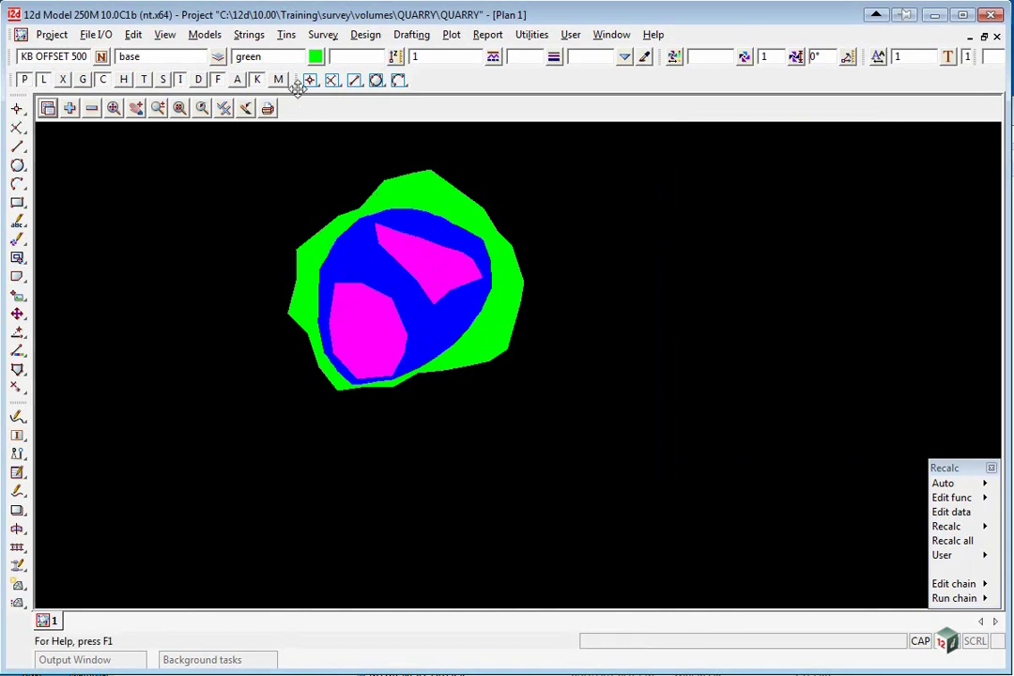
# Remove tin 200905 from Plan 1 and turn Tin solid off to show triangle meshes
pyautogui.click(91, 108)
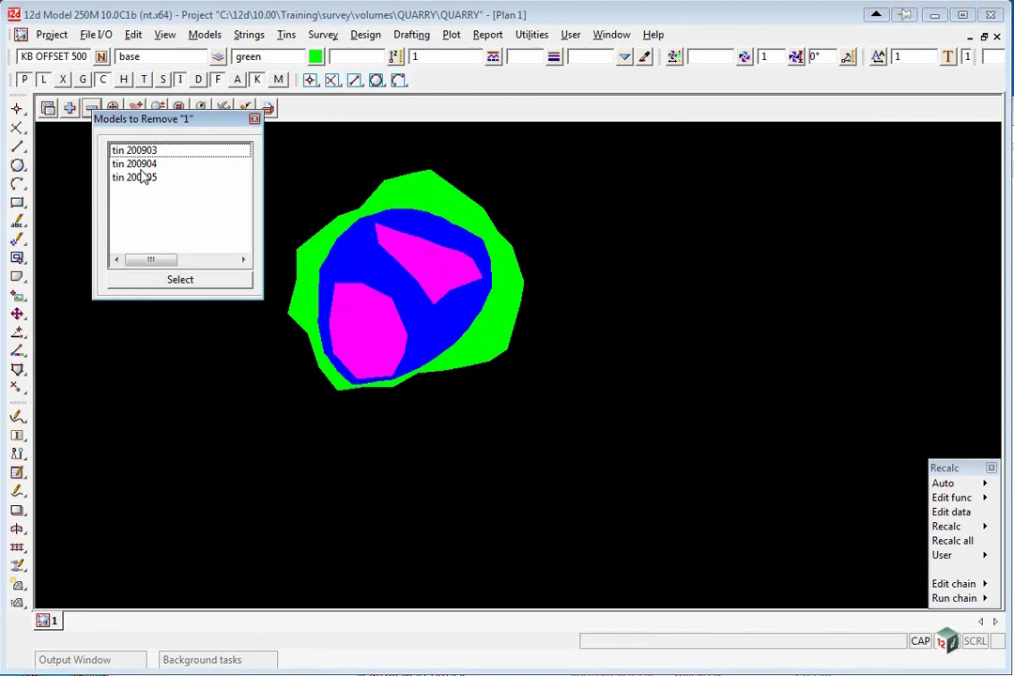
pyautogui.doubleClick(141, 181)
pyautogui.click(223, 107)
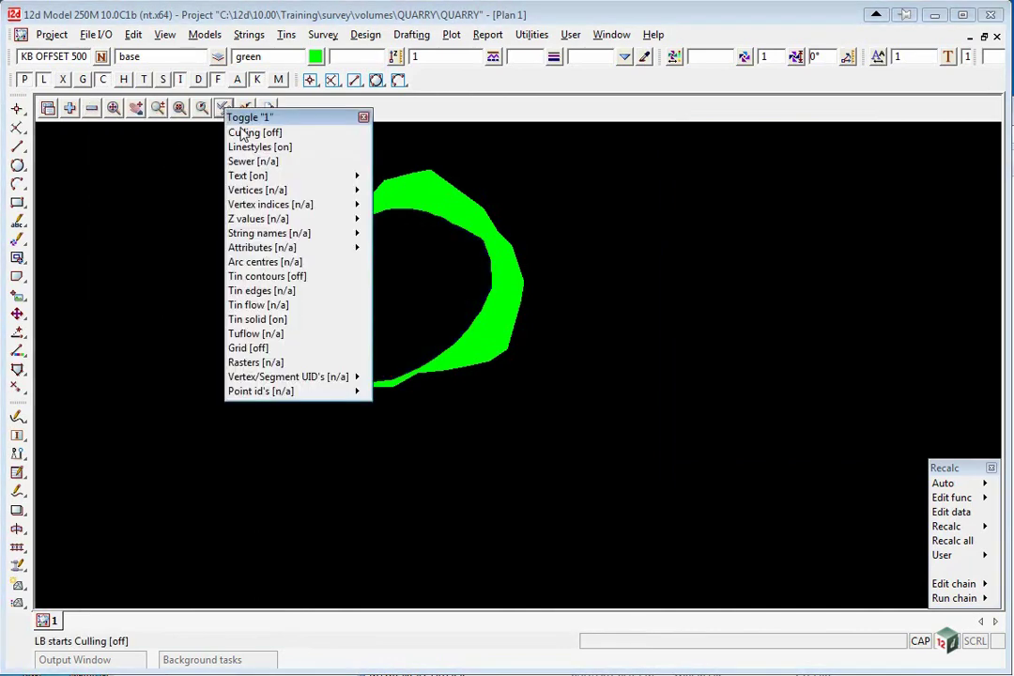
pyautogui.click(267, 322)
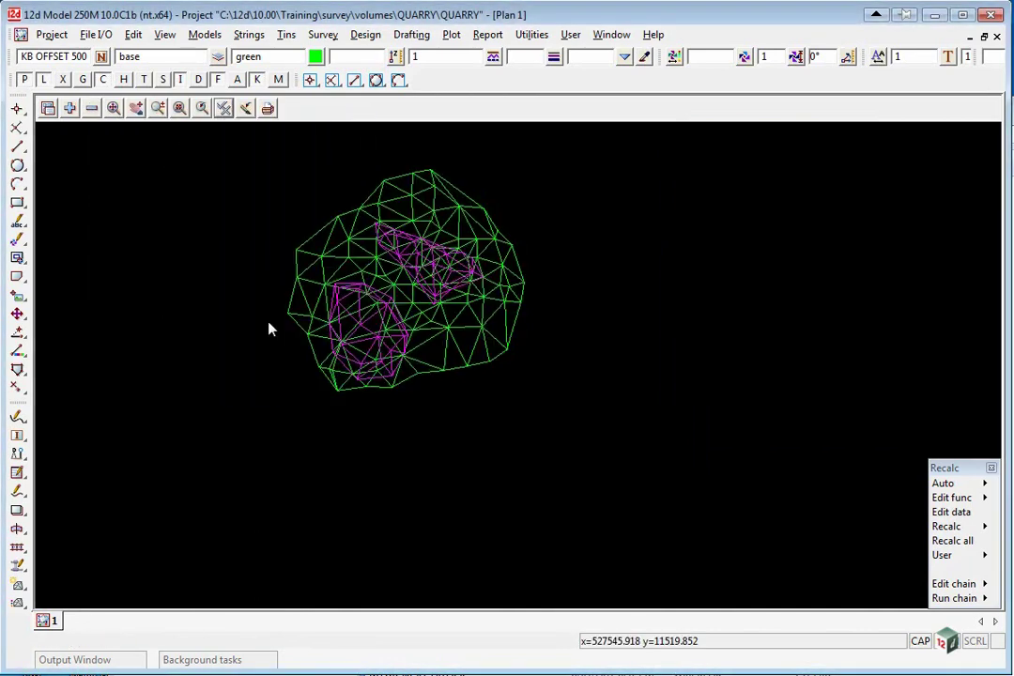
pyautogui.click(70, 108)
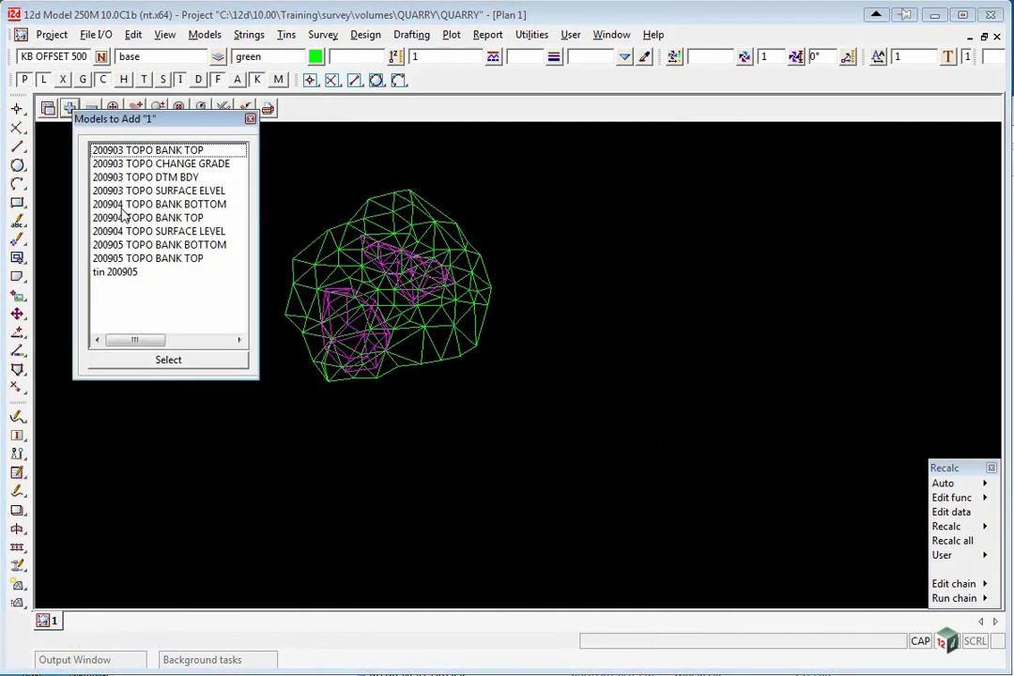
# Add the 200904 bank bottom, bank top and surface level models, then go to Design > Volumes > Exact
pyautogui.moveTo(127, 207); pyautogui.dragTo(134, 234)
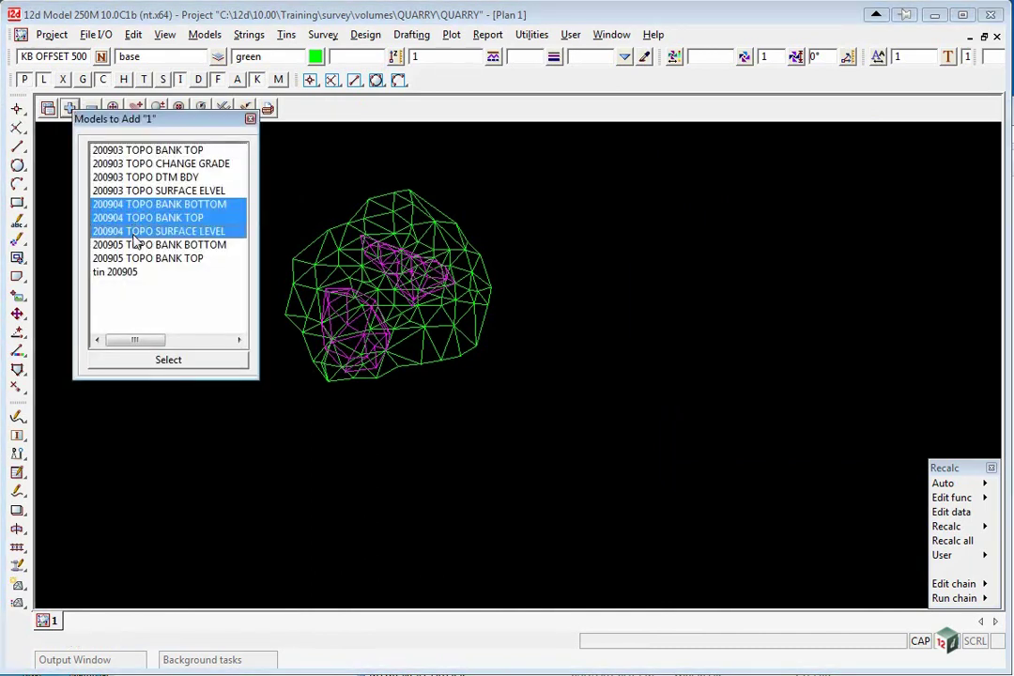
pyautogui.click(192, 358)
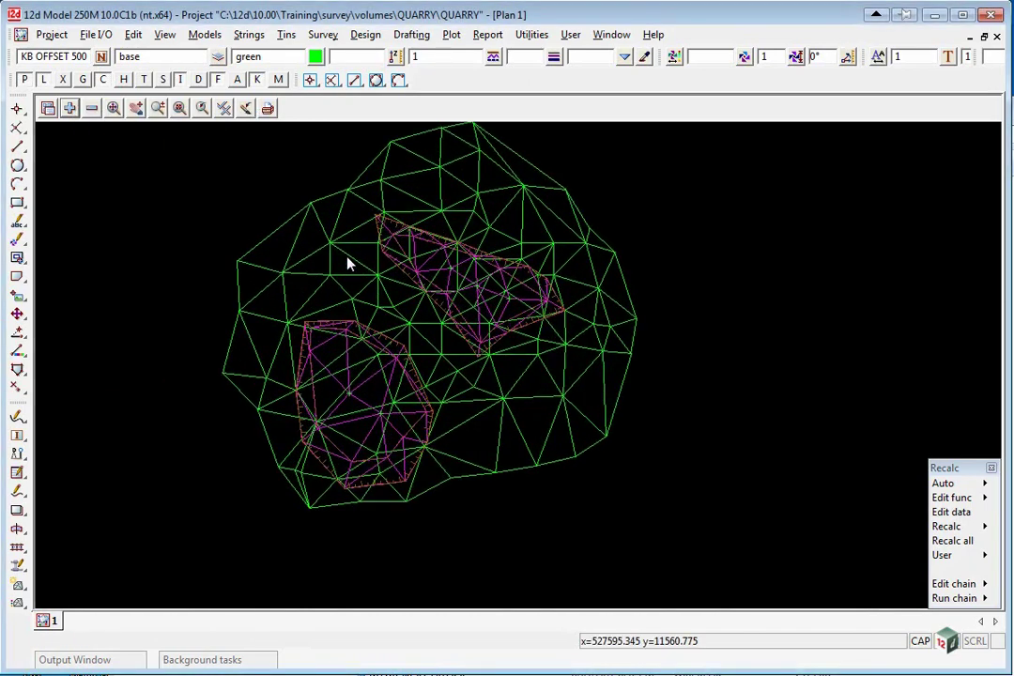
pyautogui.click(365, 34)
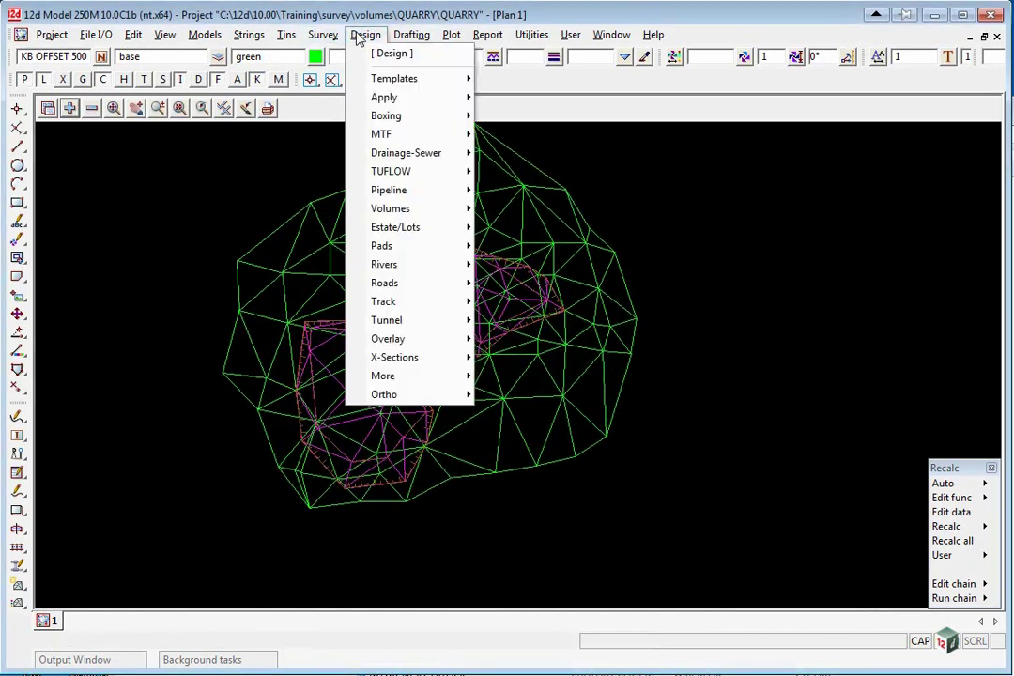
pyautogui.click(389, 208)
pyautogui.click(512, 253)
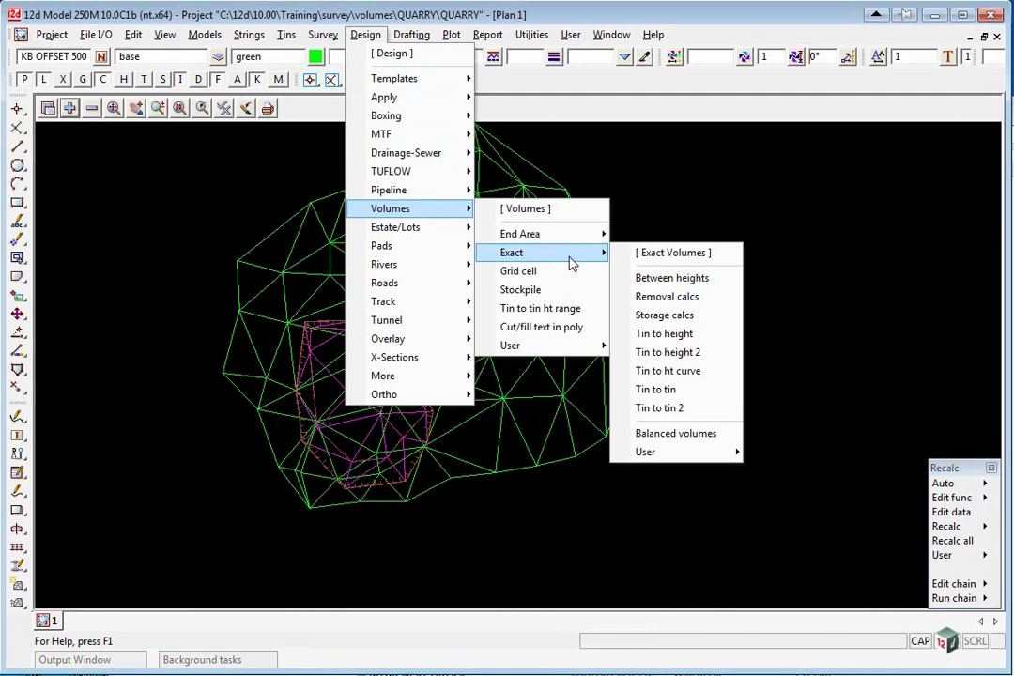
# Start the exact tin-to-tin volume with original tin 200903 and new tin 200904
pyautogui.click(696, 388)
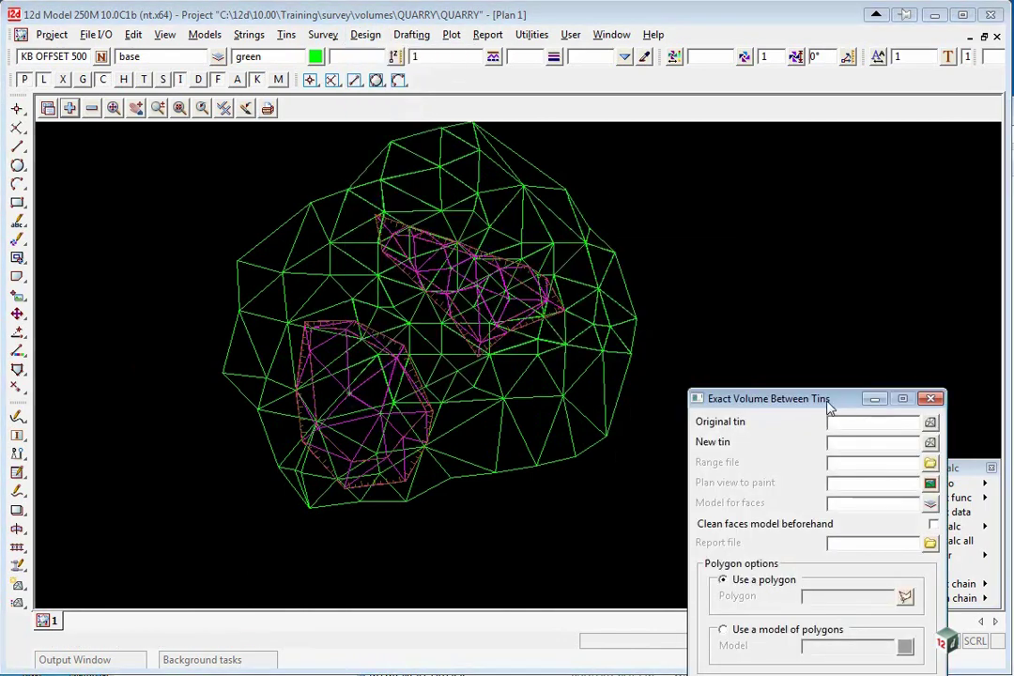
pyautogui.moveTo(830, 403); pyautogui.dragTo(746, 154)
pyautogui.click(848, 171)
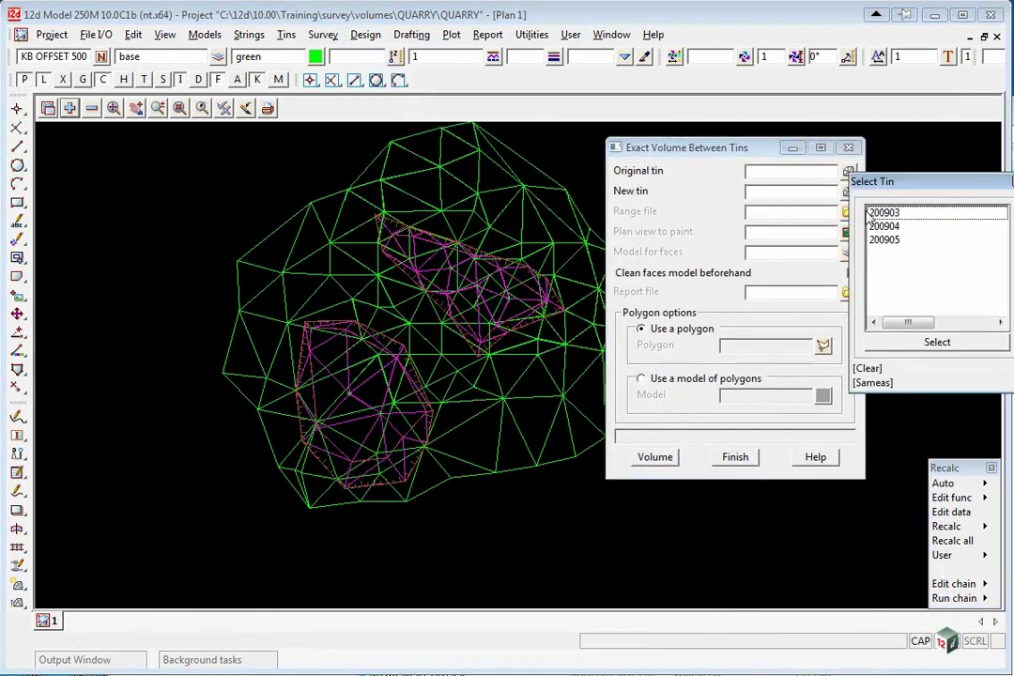
pyautogui.click(887, 214)
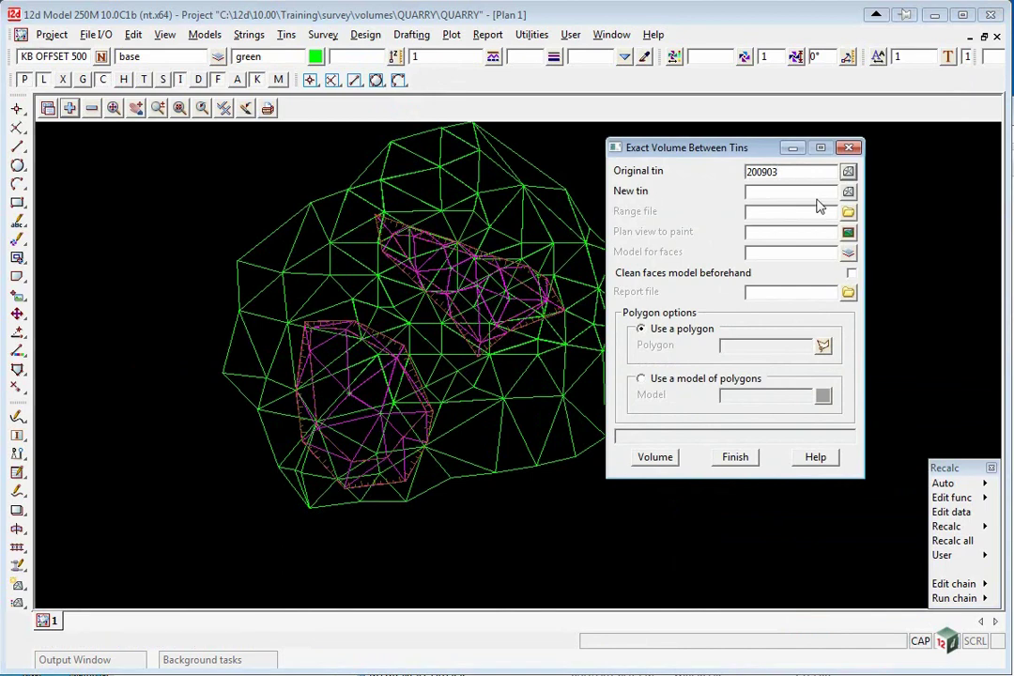
pyautogui.click(848, 193)
pyautogui.click(887, 247)
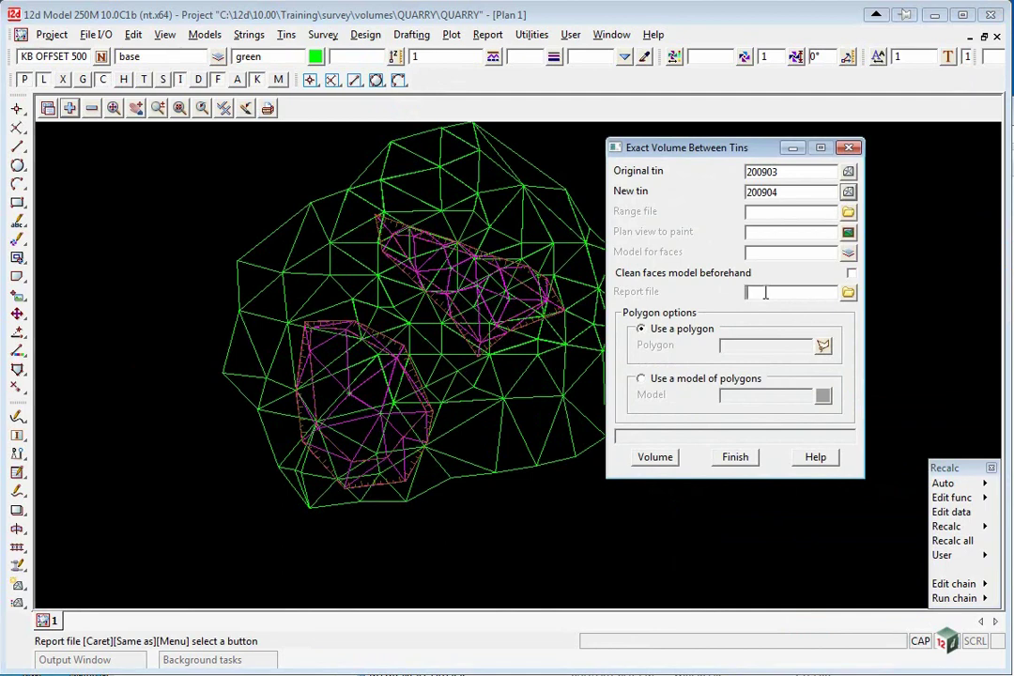
# Report to APRIL VOLUMES.rpt, limit to the 200904 TOPO BANK TOP polygons, and compute the volumes
pyautogui.click(765, 293)
pyautogui.write('APRIL VOLUMES')
pyautogui.press('Return')
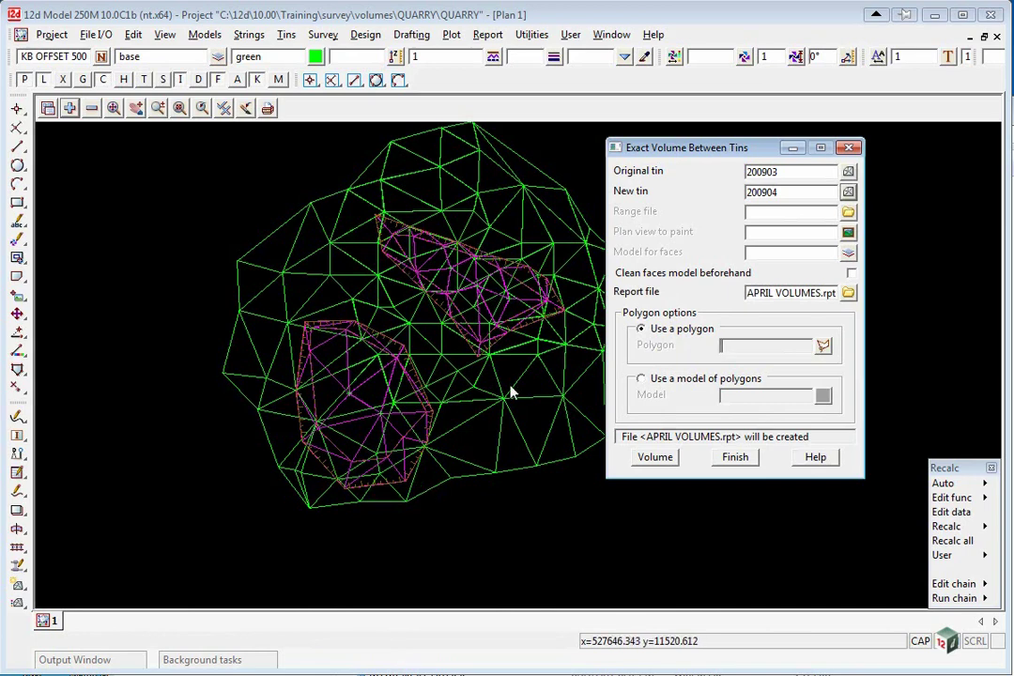
pyautogui.click(642, 381)
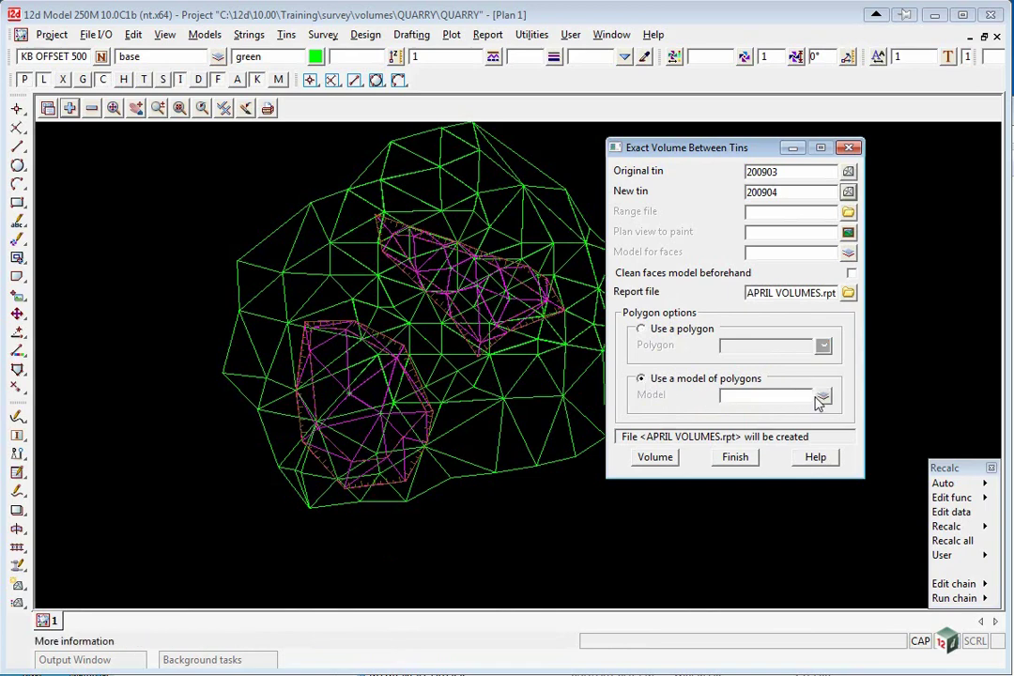
pyautogui.click(690, 396)
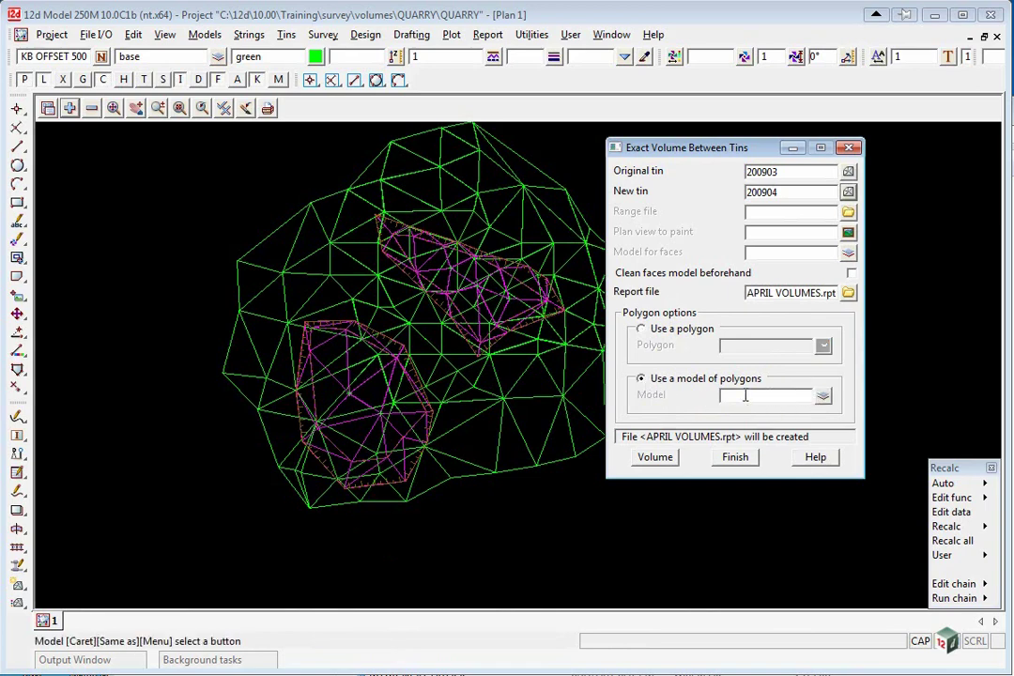
pyautogui.click(553, 326)
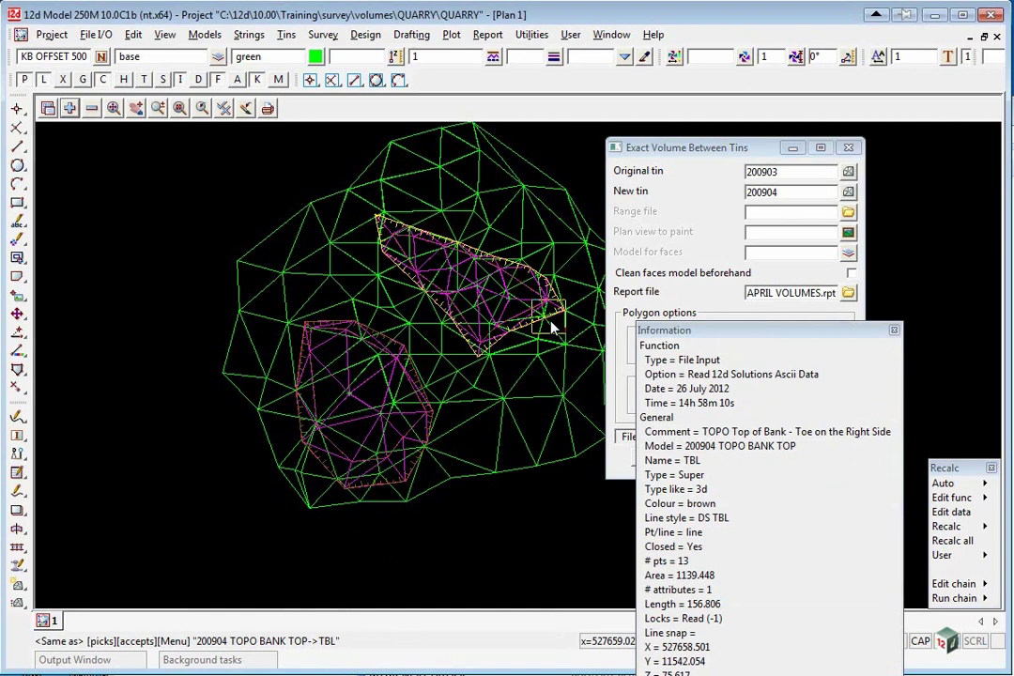
pyautogui.middleClick(553, 326)
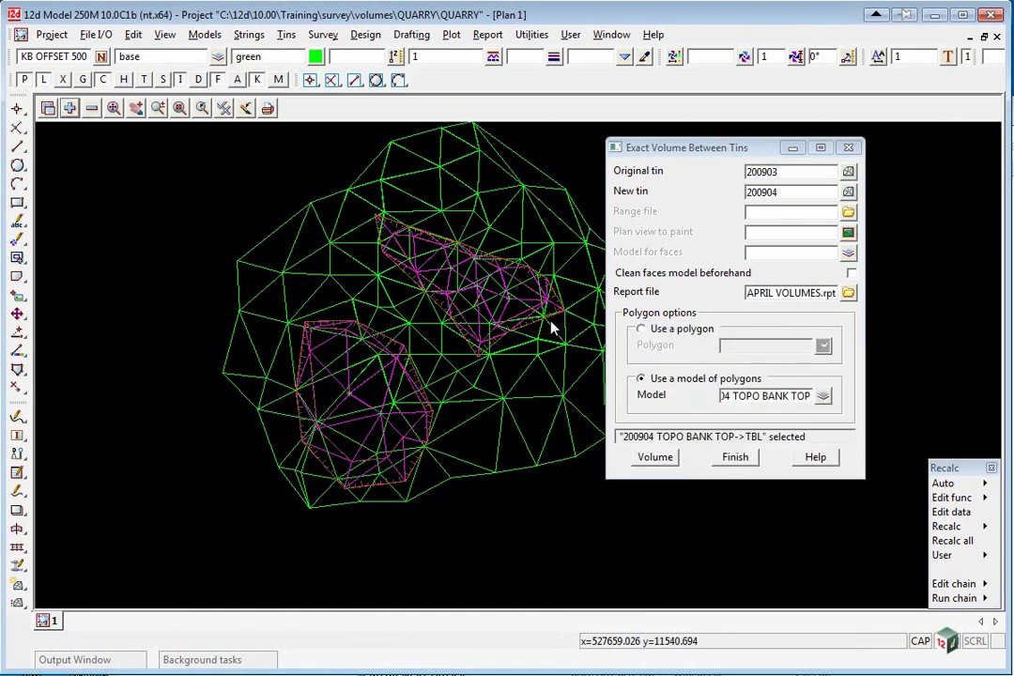
pyautogui.click(655, 457)
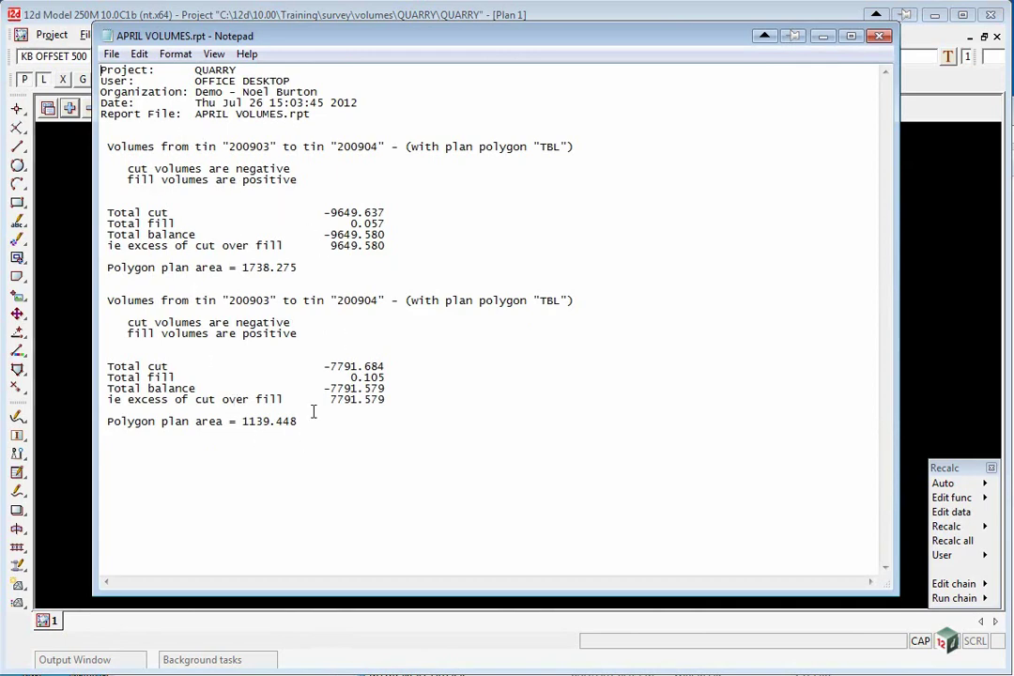
# Close APRIL VOLUMES.rpt after reviewing cut -17441.321, fill 0.161 and balance -17441.159
pyautogui.hotkey('alt', 'F4')
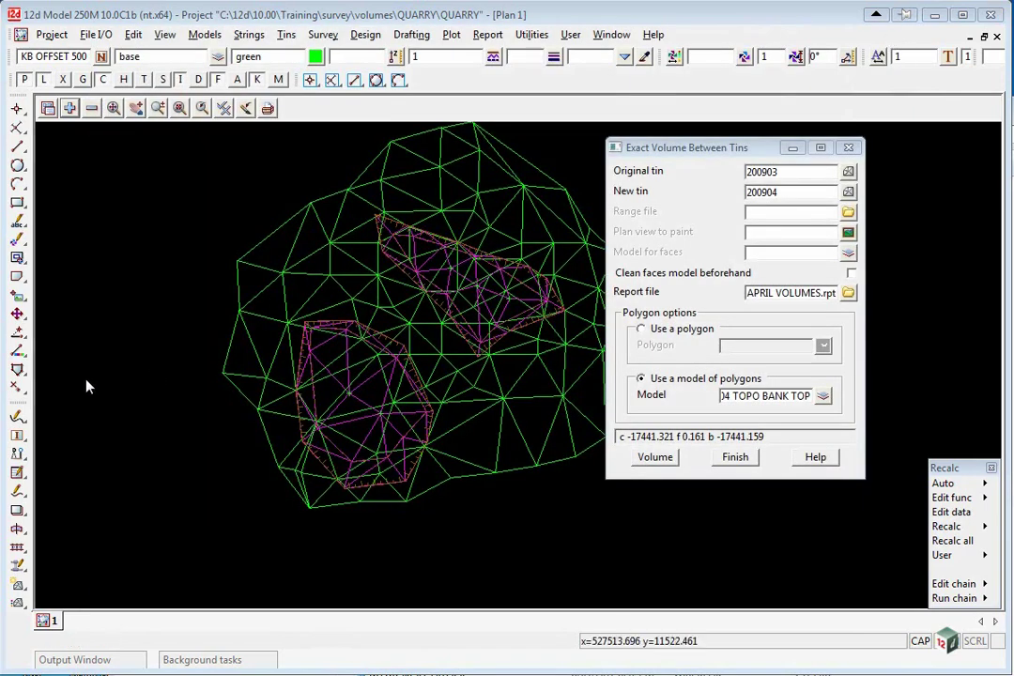
# Finish the exact volume and set up Tin to tin ht range from tin 200903 to 200904
pyautogui.click(735, 457)
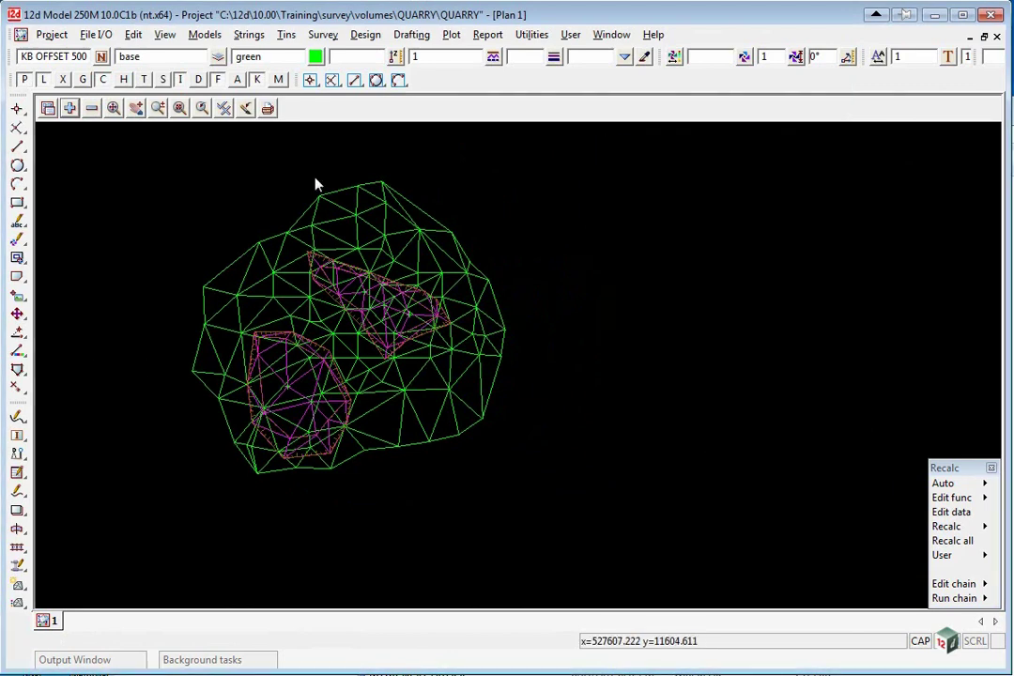
pyautogui.click(365, 34)
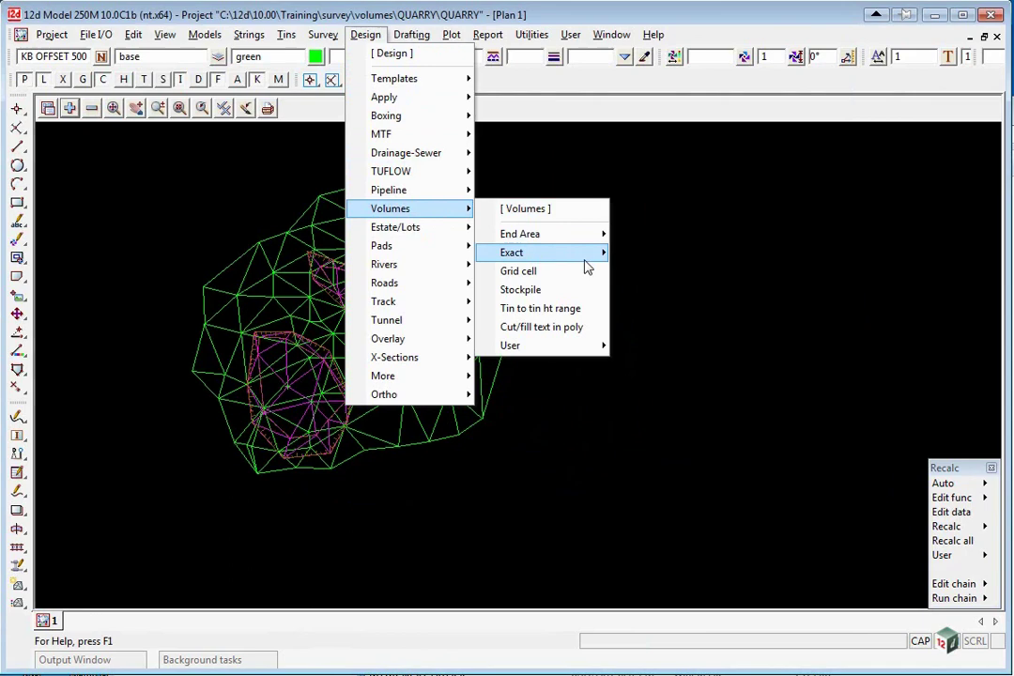
pyautogui.click(584, 308)
pyautogui.moveTo(721, 325); pyautogui.dragTo(697, 209)
pyautogui.click(800, 228)
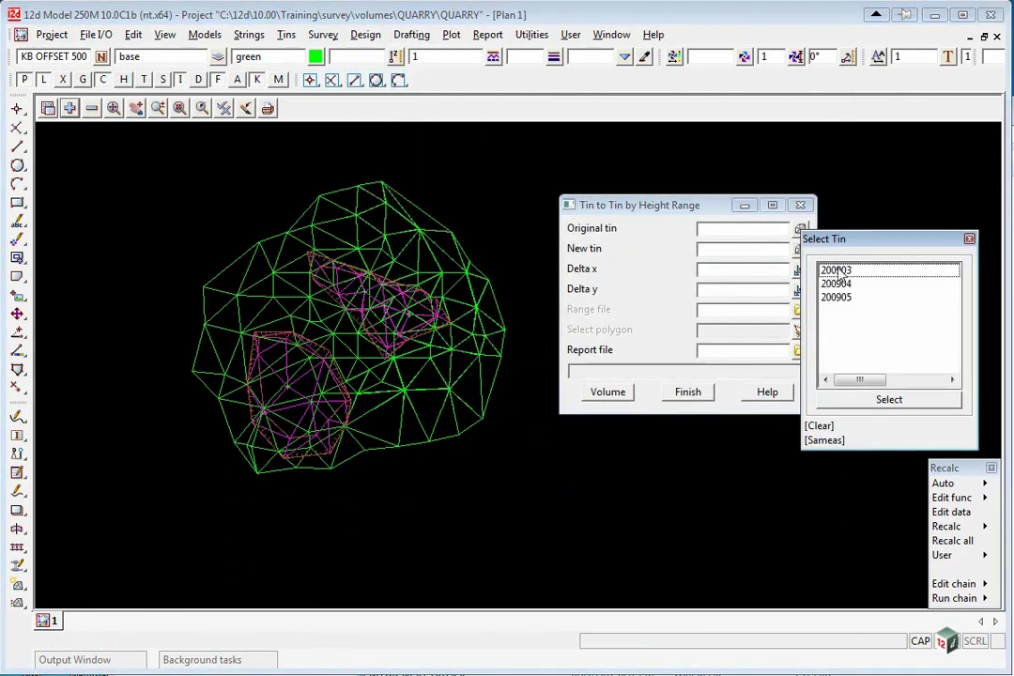
pyautogui.click(838, 270)
pyautogui.click(799, 249)
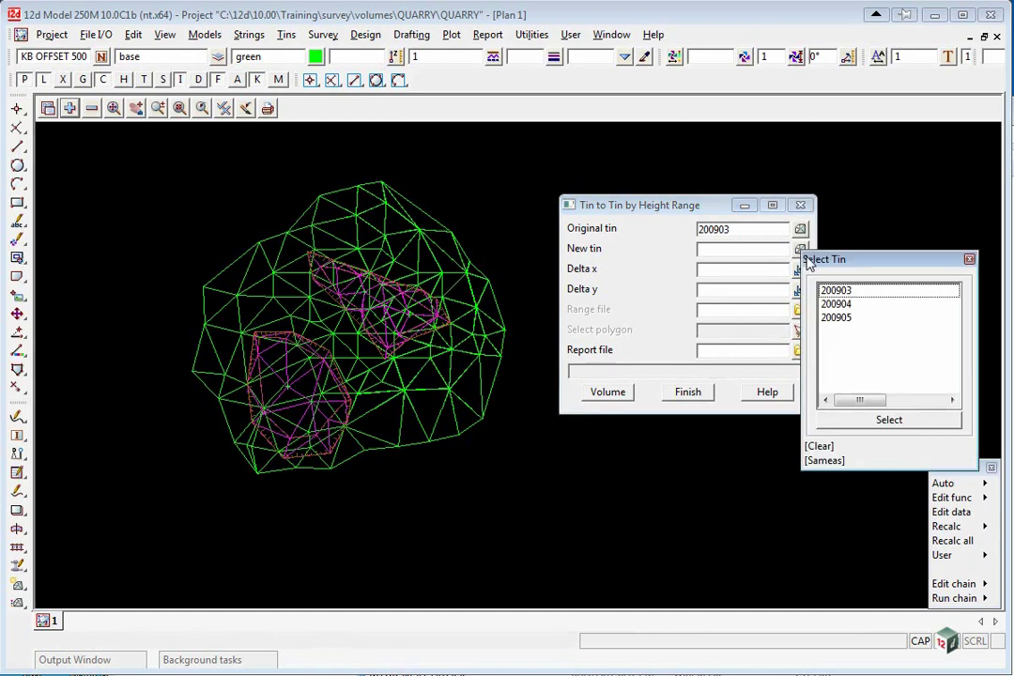
pyautogui.click(834, 305)
# Enter 1 for both Delta x and Delta y in the height range dialog
pyautogui.click(708, 270)
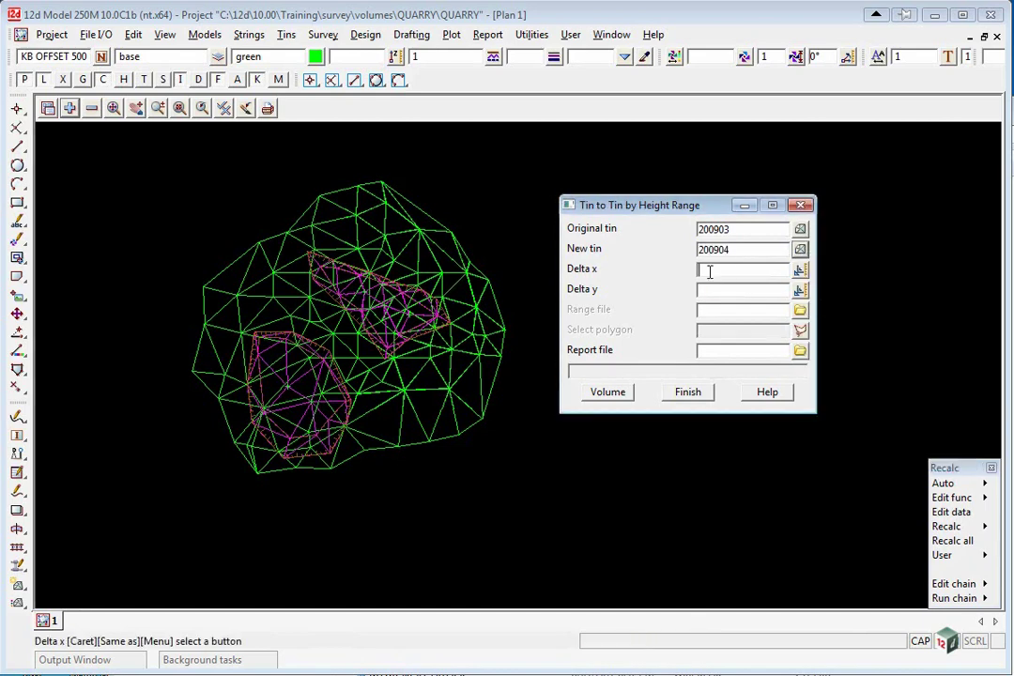
pyautogui.write('1')
pyautogui.click(742, 287)
pyautogui.write('1')
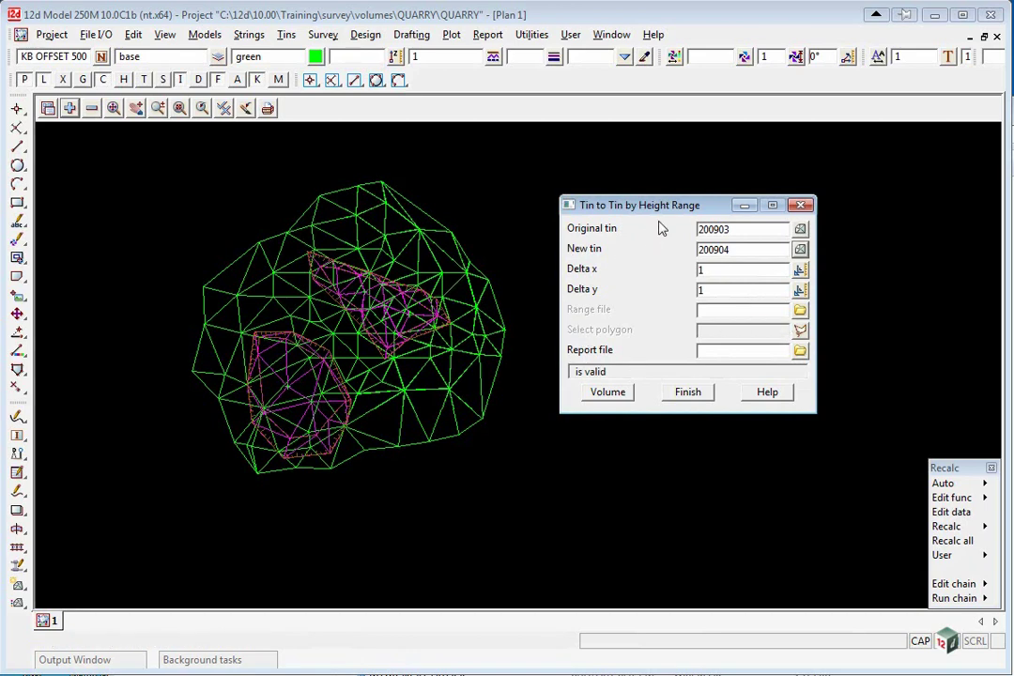
pyautogui.moveTo(669, 211); pyautogui.dragTo(535, 134)
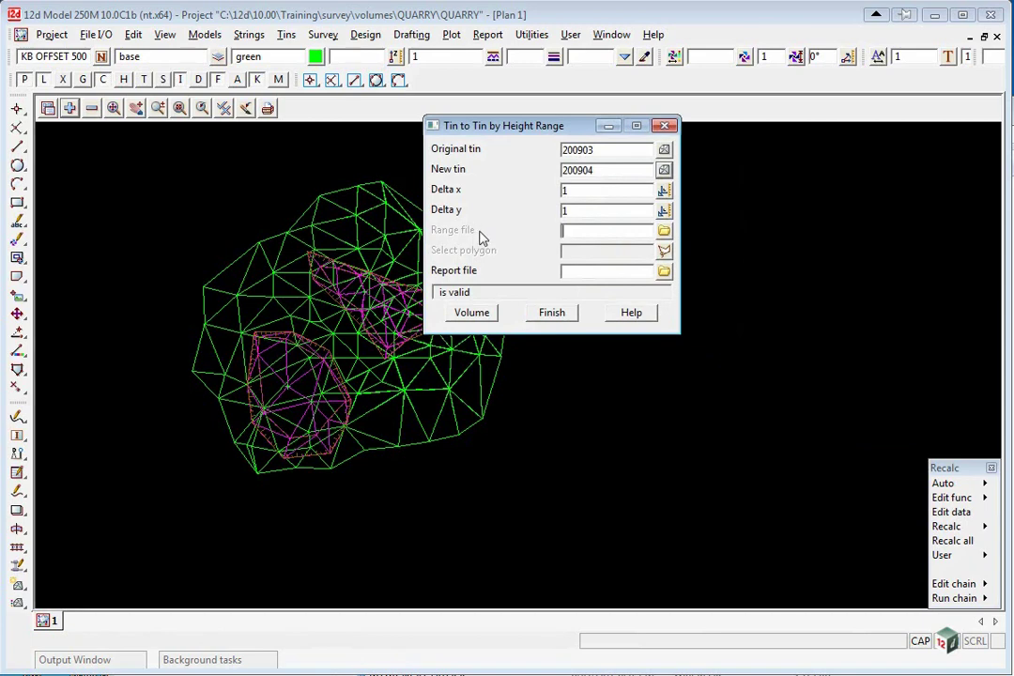
# Choose QUARRY.hrf as the height range file and inspect its height bands
pyautogui.click(664, 230)
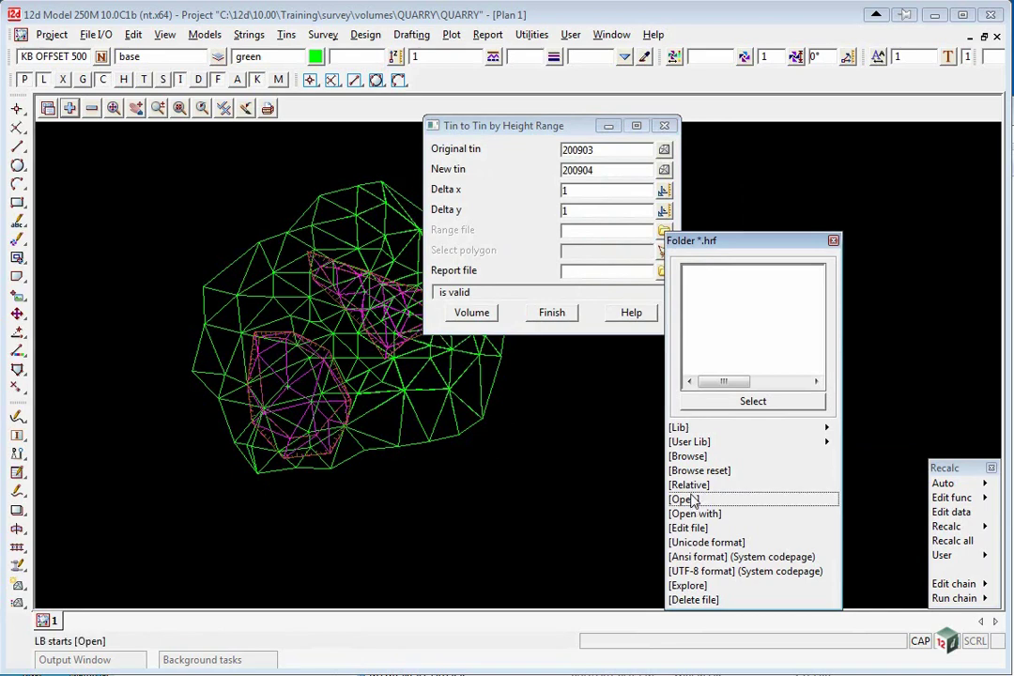
pyautogui.click(685, 456)
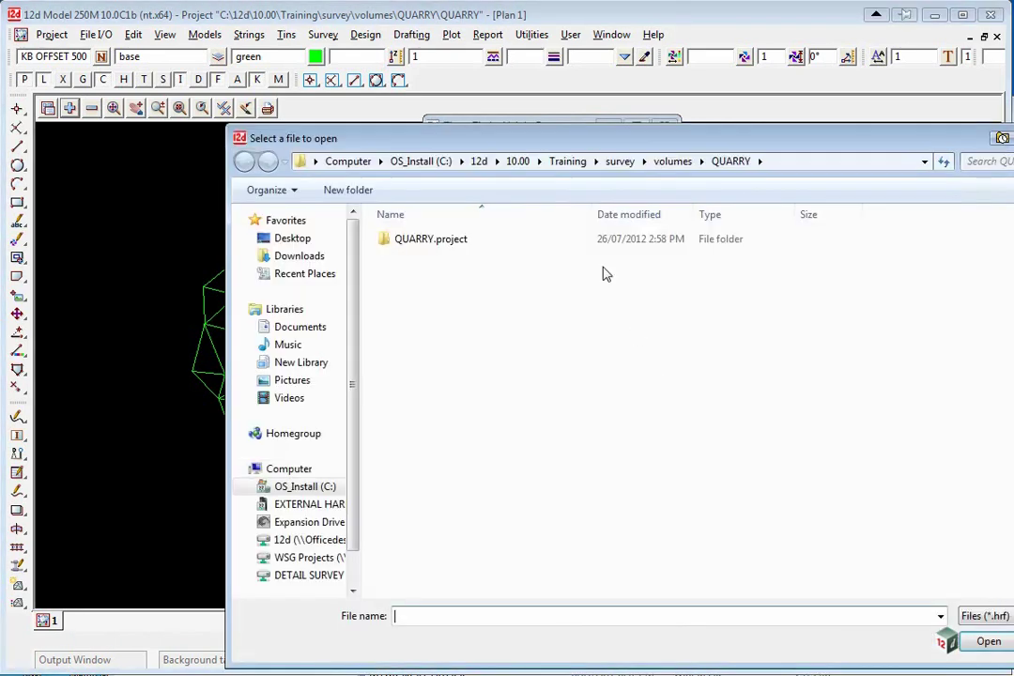
pyautogui.click(672, 162)
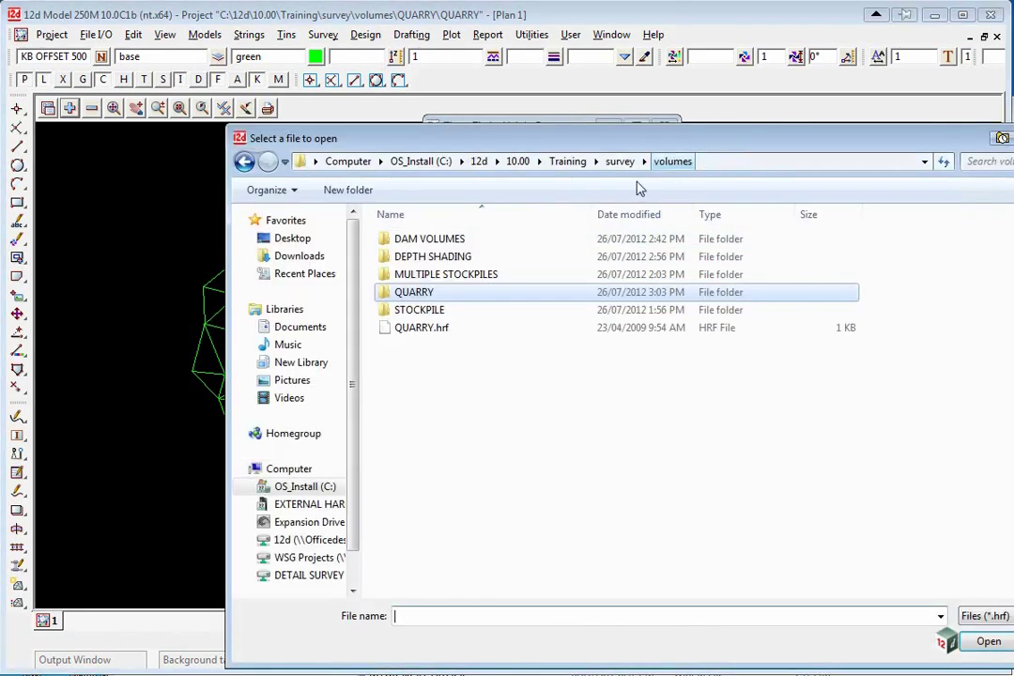
pyautogui.doubleClick(406, 329)
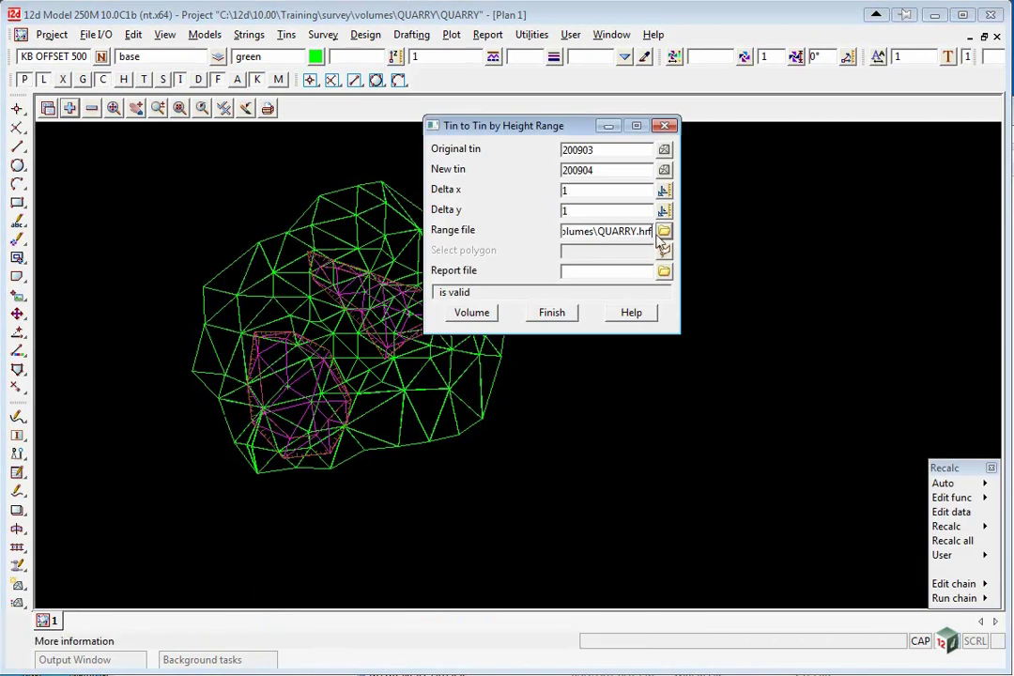
pyautogui.click(664, 231)
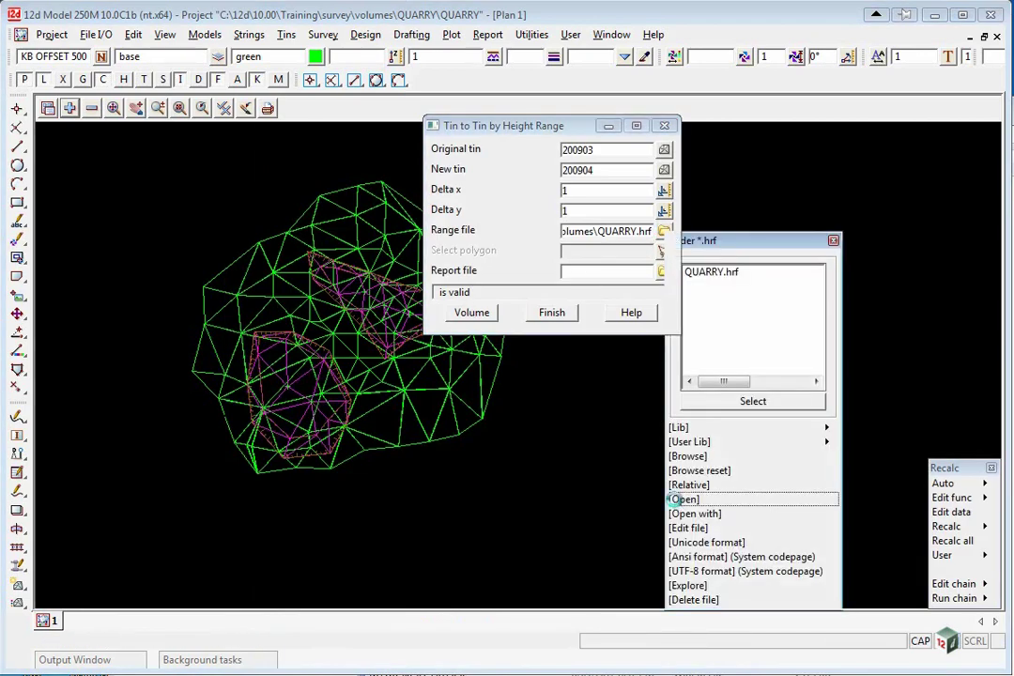
pyautogui.click(680, 497)
pyautogui.moveTo(778, 516); pyautogui.dragTo(593, 90)
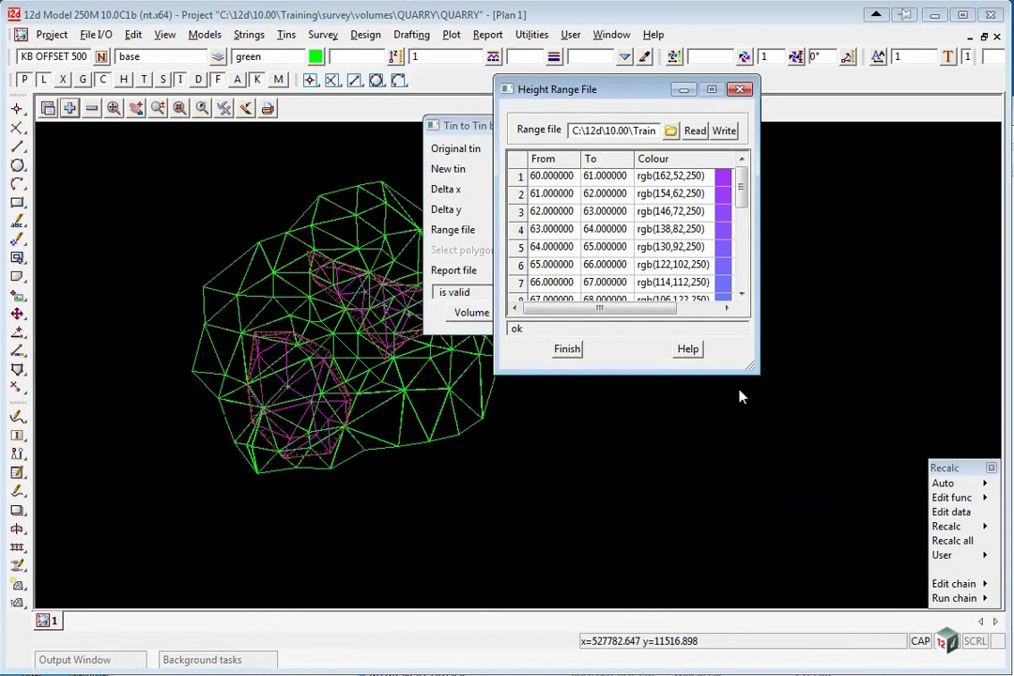
pyautogui.moveTo(759, 363); pyautogui.dragTo(840, 568)
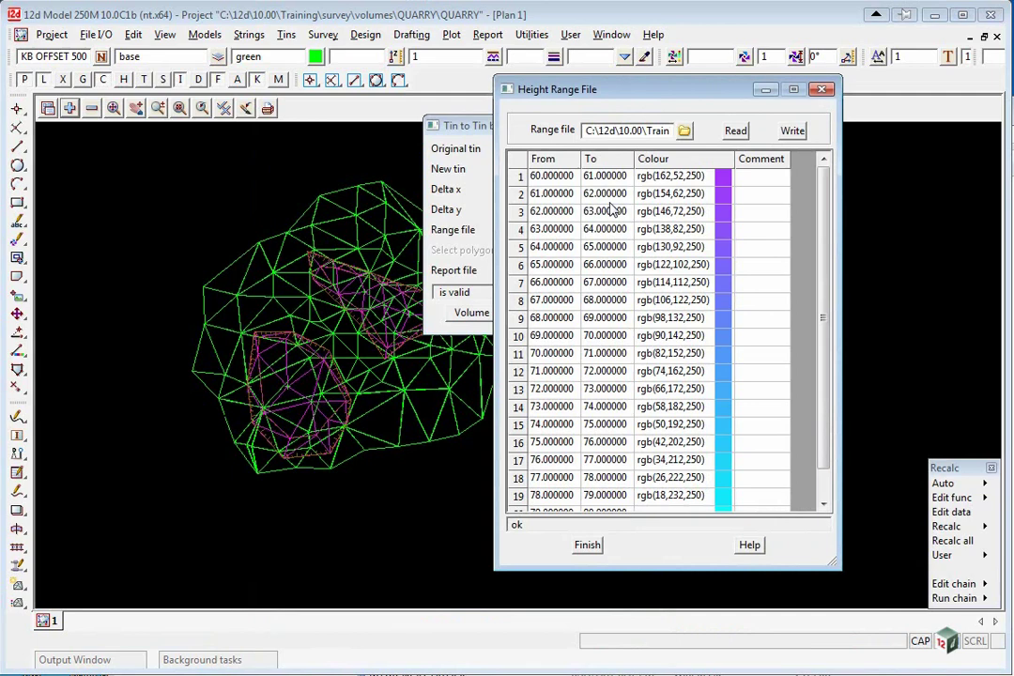
pyautogui.click(585, 545)
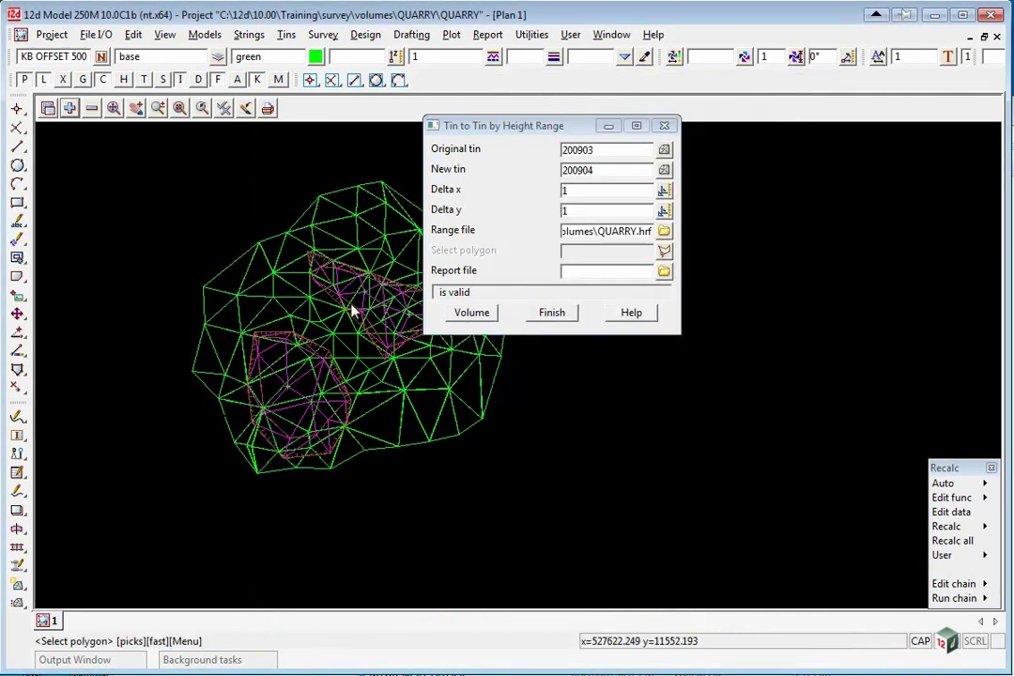
# Set the report file to APRIL VOLUMES.rpt and run the height range volume
pyautogui.click(663, 271)
pyautogui.doubleClick(699, 313)
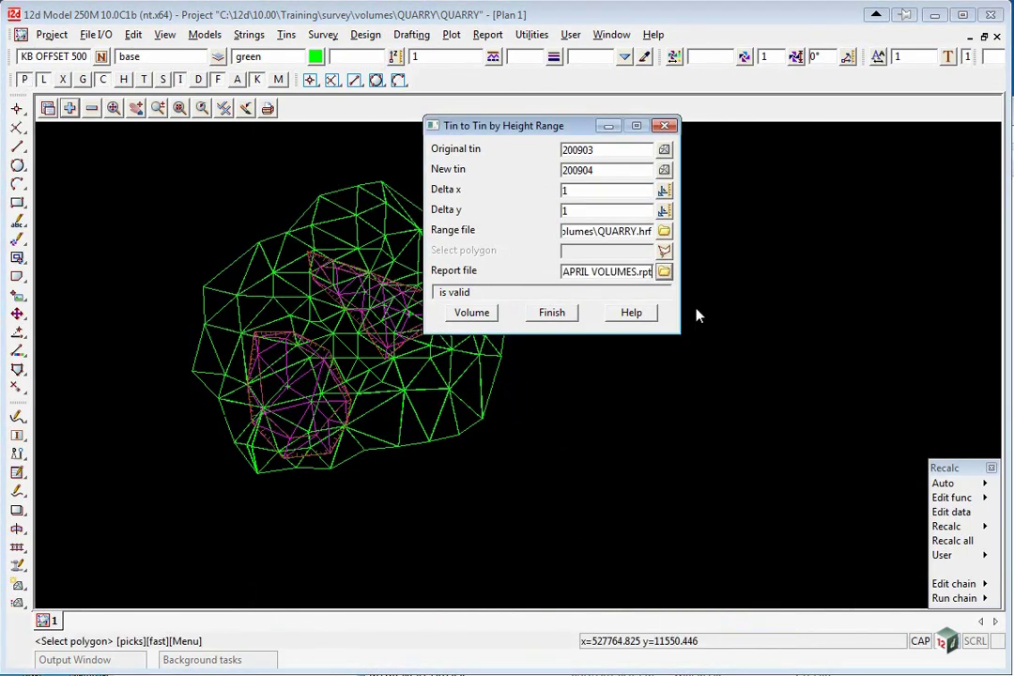
pyautogui.click(473, 314)
# Append results to APRIL VOLUMES.rpt, review totals (cut -17439.233, fill 0.163), then close Notepad
pyautogui.click(451, 384)
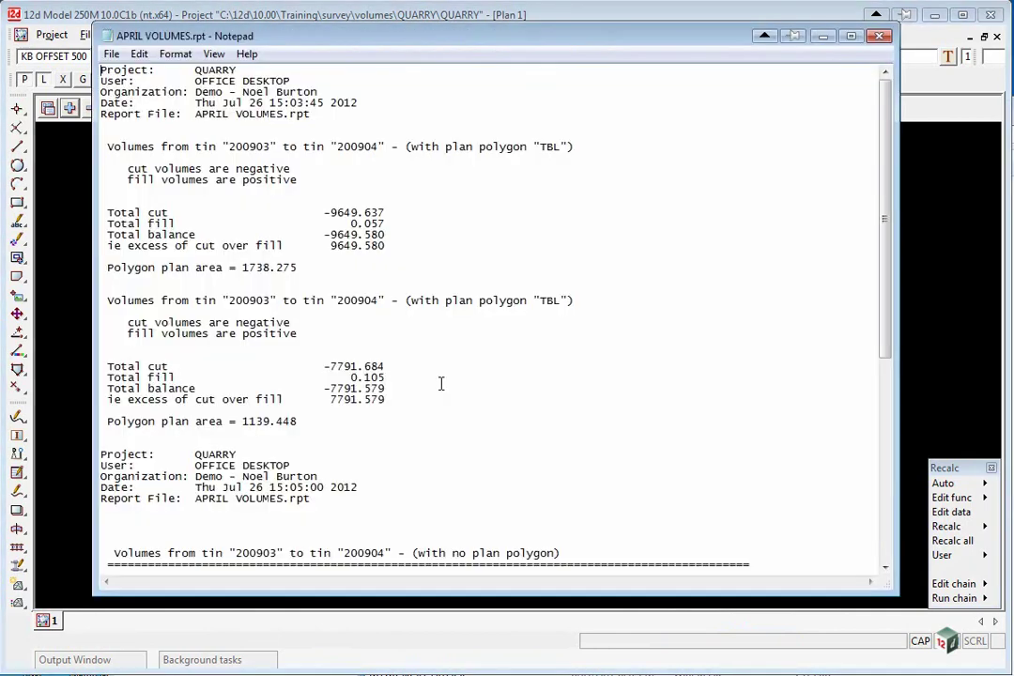
pyautogui.scroll(-2, 368, 257)
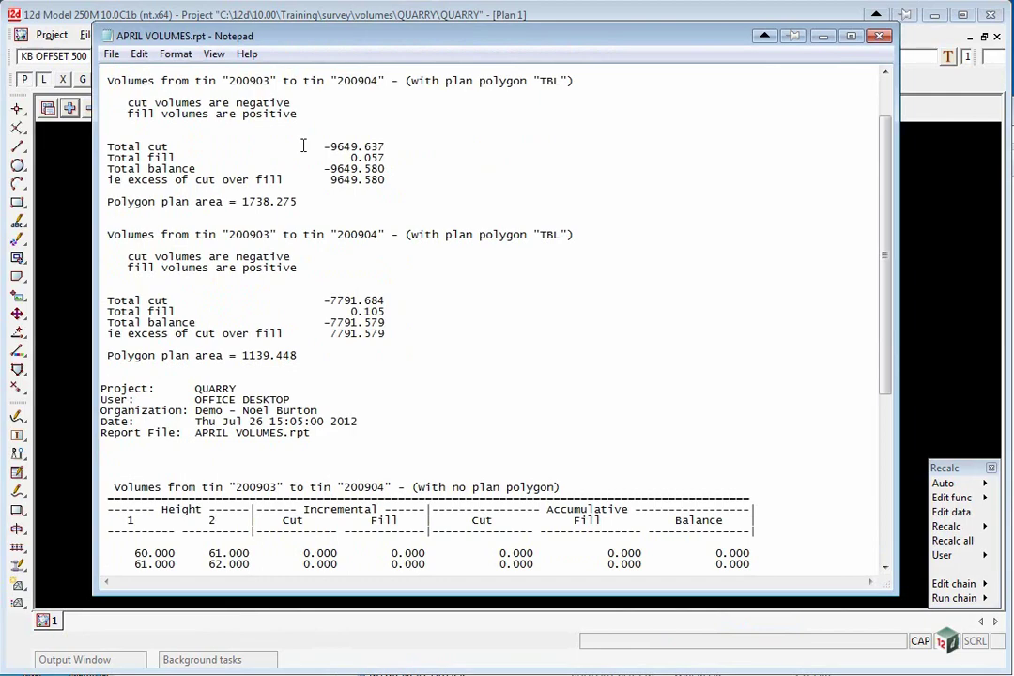
pyautogui.scroll(-8, 303, 145)
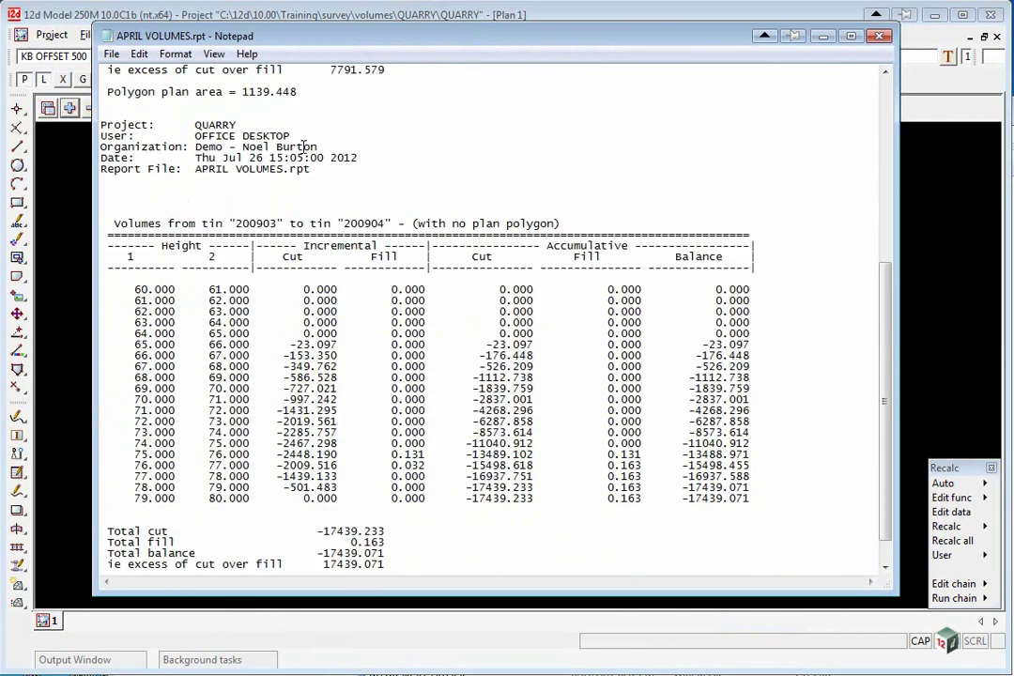
pyautogui.scroll(-1, 303, 145)
pyautogui.scroll(9, 321, 469)
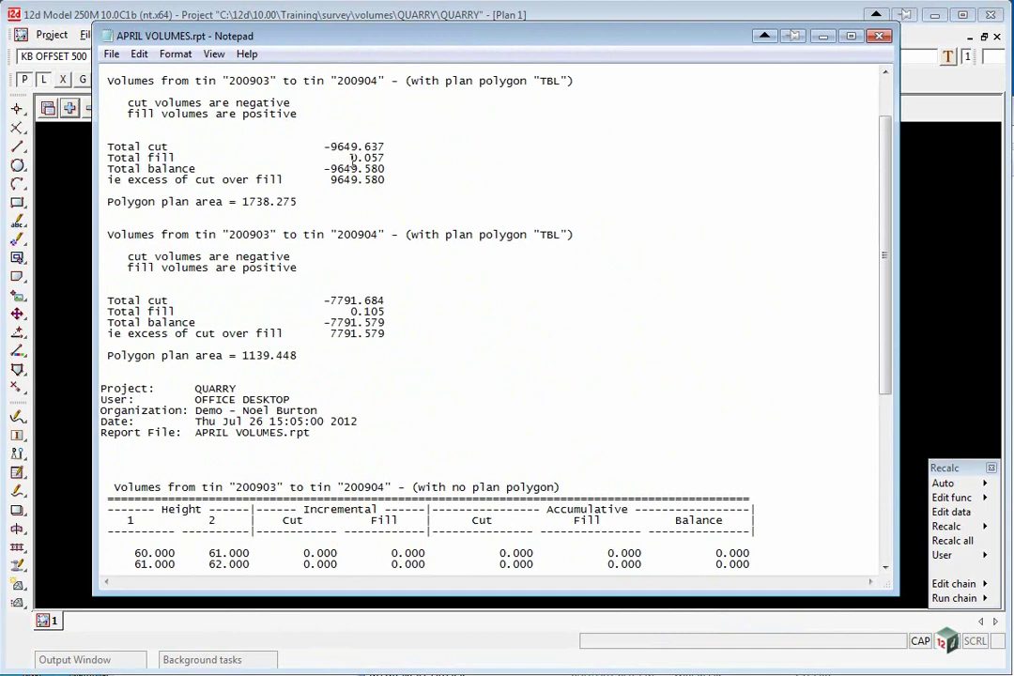
pyautogui.scroll(-9, 340, 294)
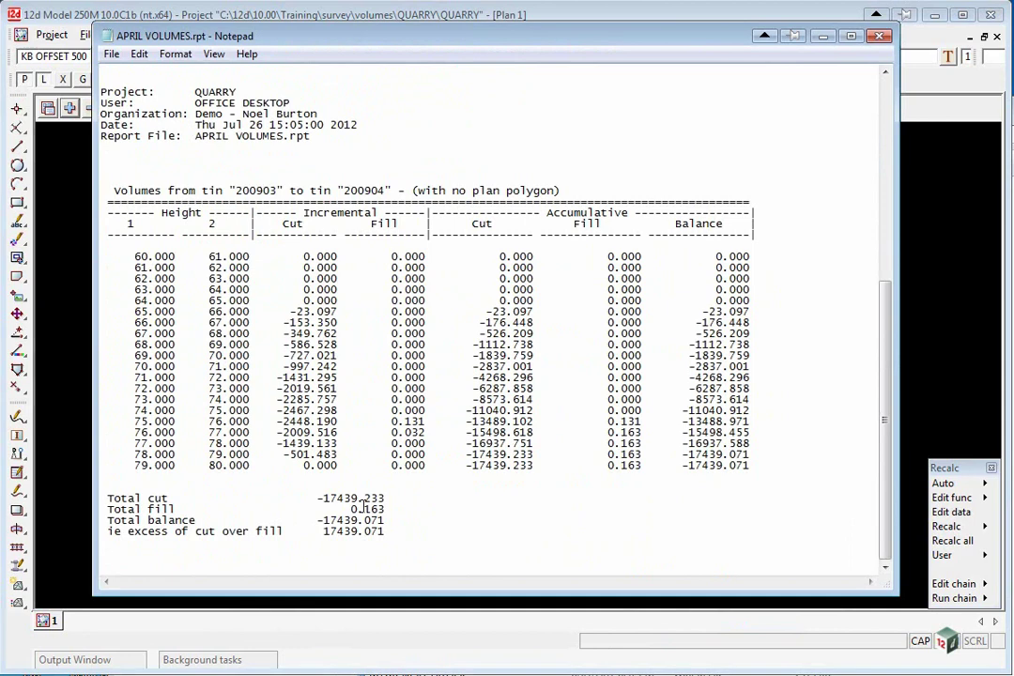
pyautogui.hotkey('alt', 'F4')
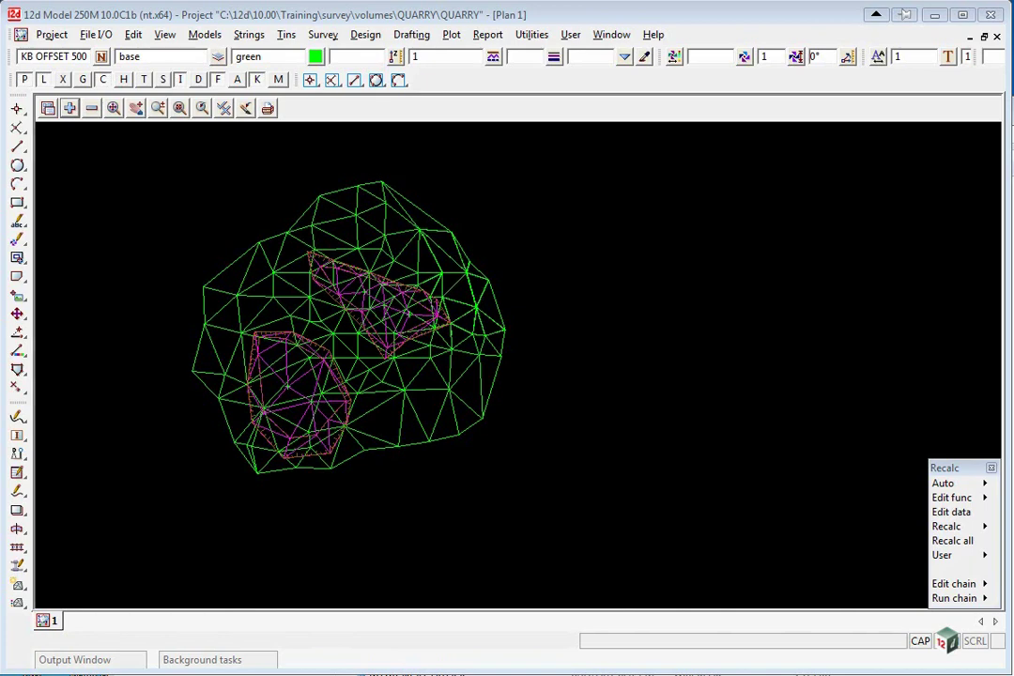
# Remove 200904 TOPO BANK BOTTOM, SURFACE LEVEL, tin 200903 and tin 200904 from Plan 1
pyautogui.scroll(1, 277, 451)
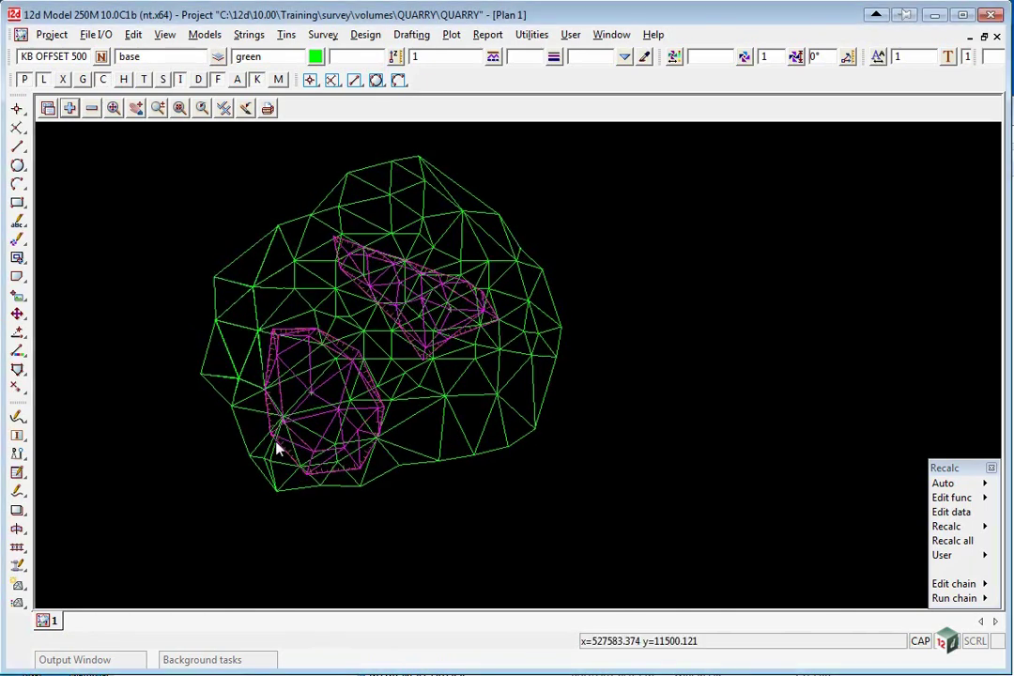
pyautogui.click(91, 108)
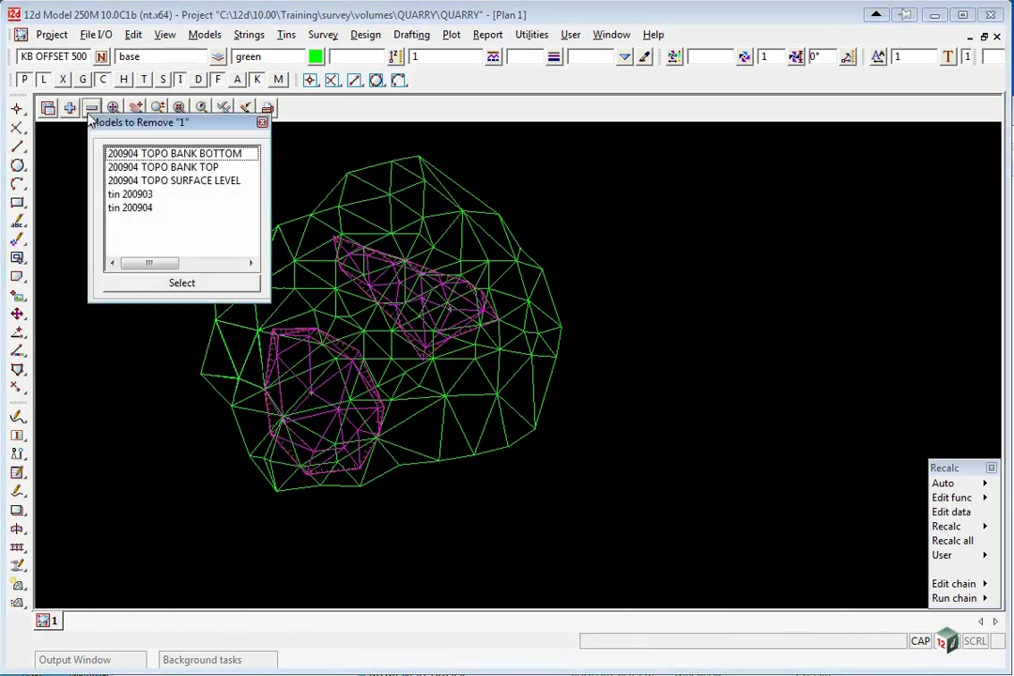
pyautogui.click(120, 153)
pyautogui.click(122, 180)
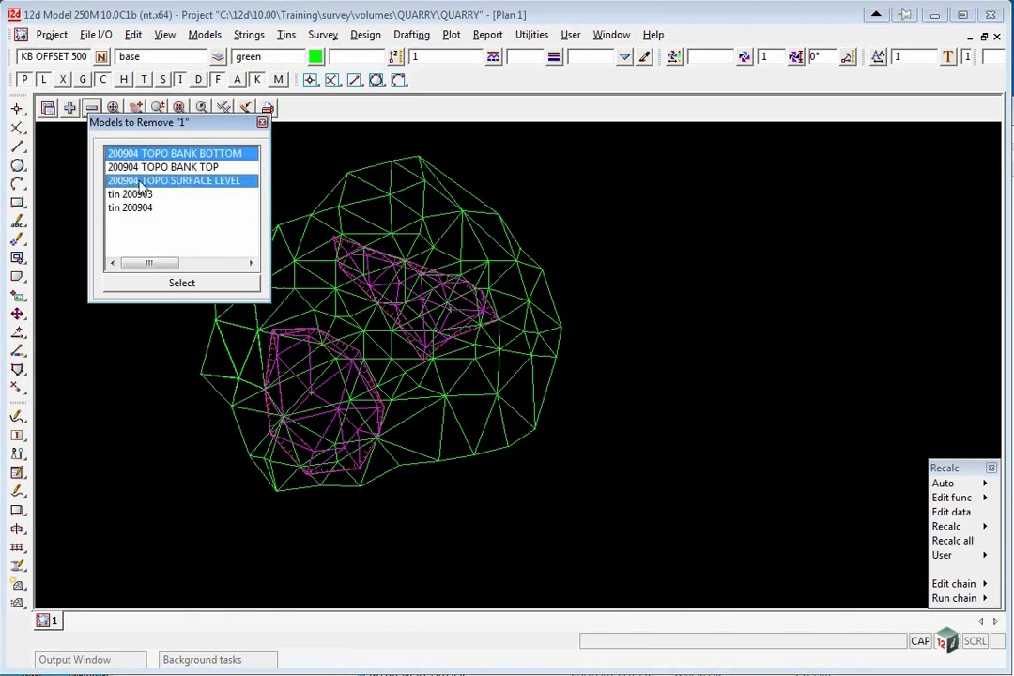
pyautogui.click(123, 194)
pyautogui.click(128, 207)
pyautogui.click(170, 283)
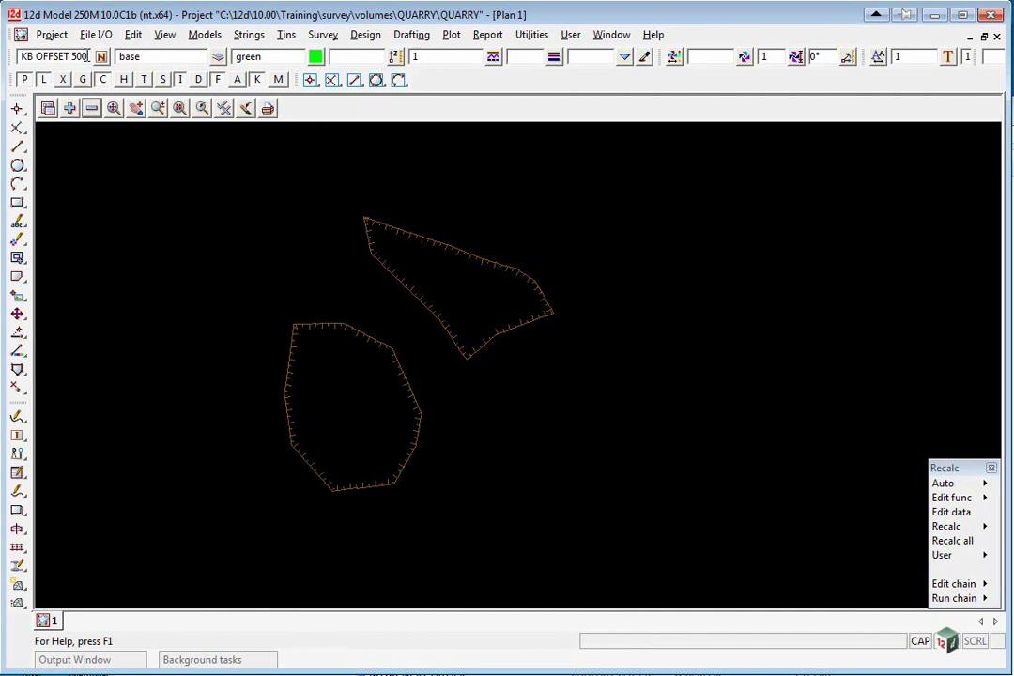
# Blank the default string name and change the target model from base to TEMP
pyautogui.click(87, 56)
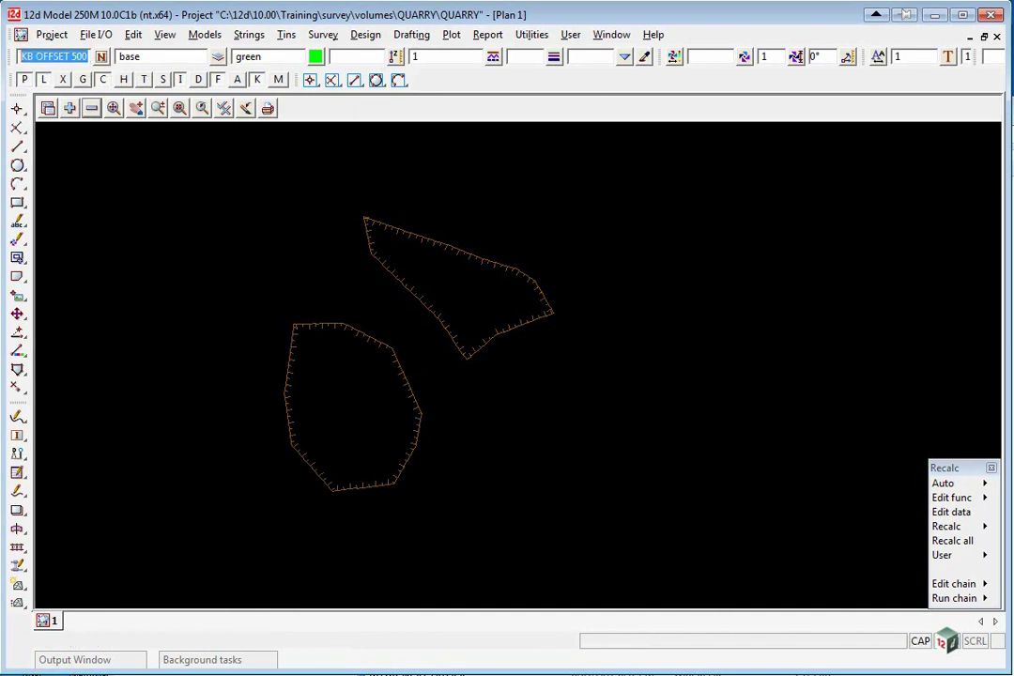
pyautogui.press('Delete')
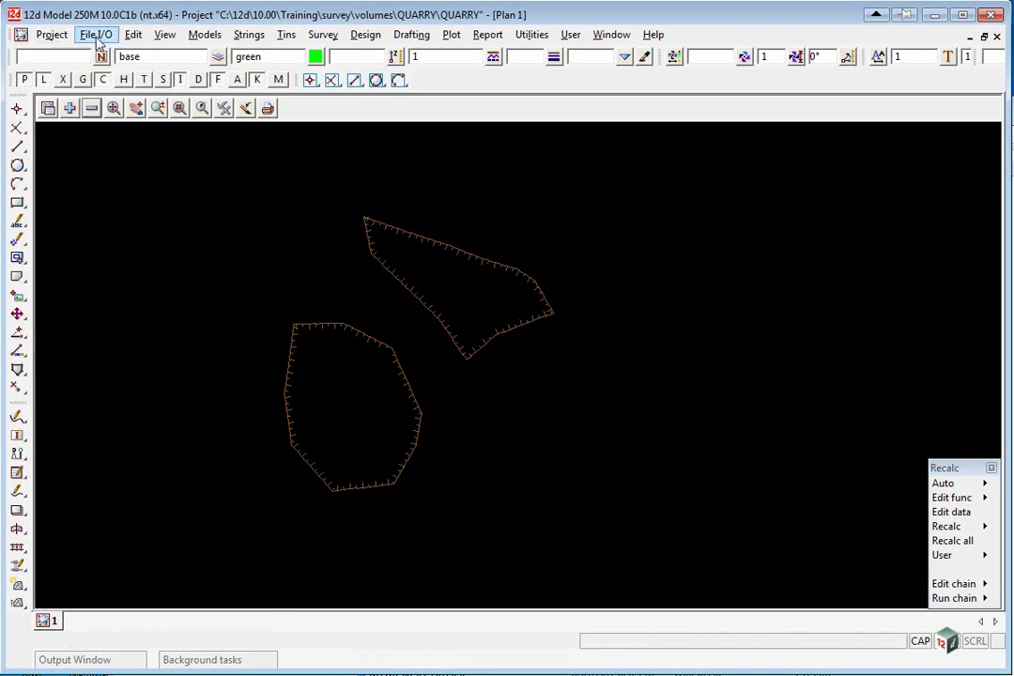
pyautogui.click(125, 54)
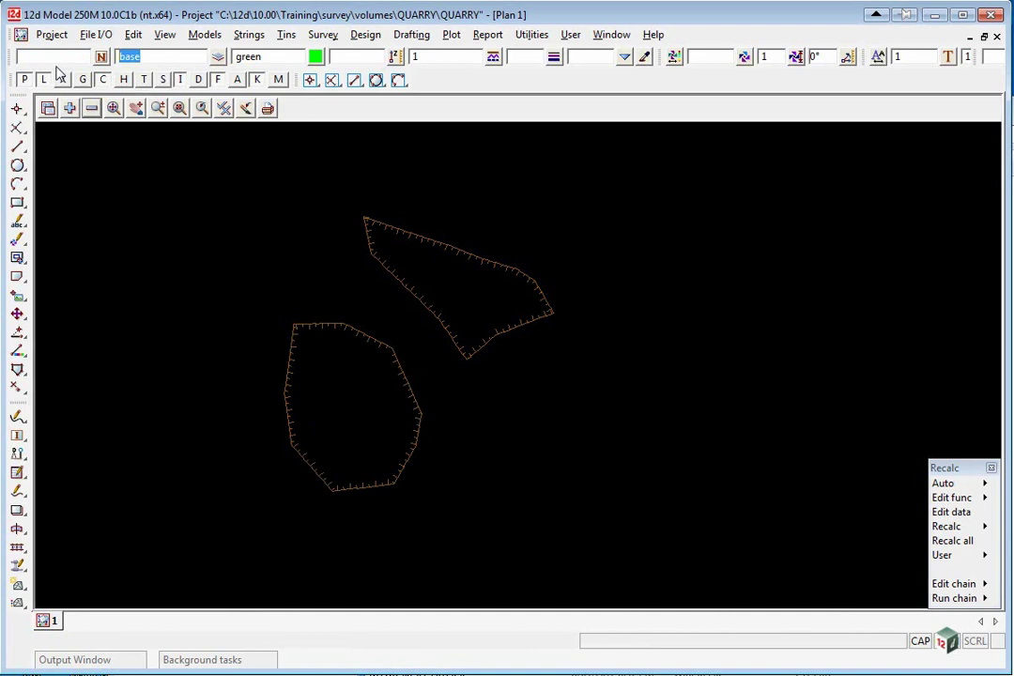
pyautogui.write('TEMP')
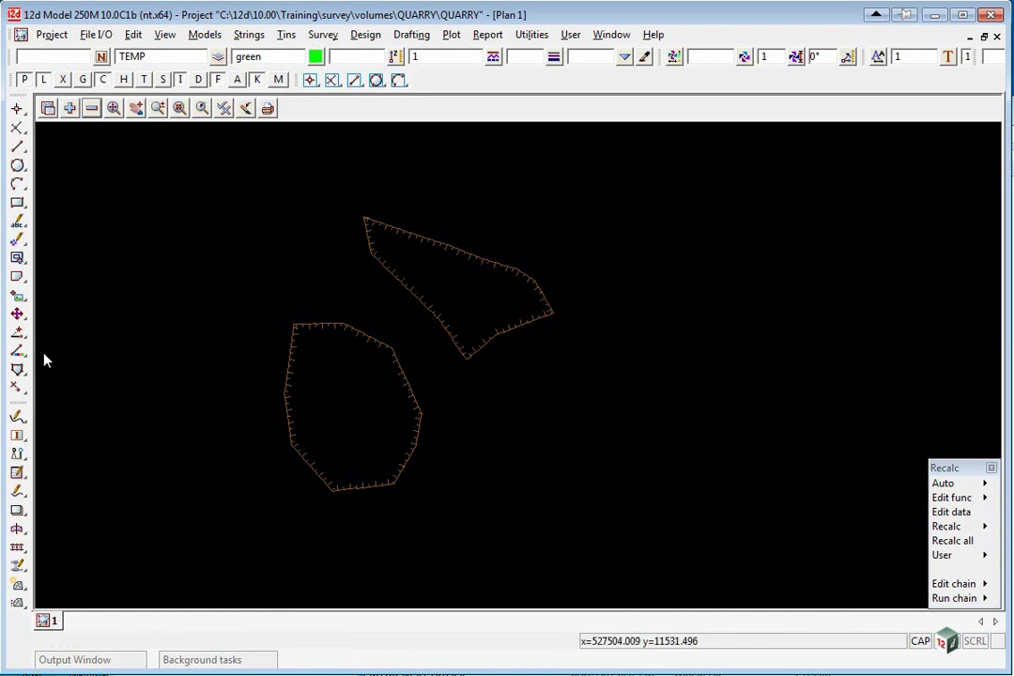
# Create a green parallel copy of the lower bank-top polygon, offset -0.01 with zero height change
pyautogui.click(16, 371)
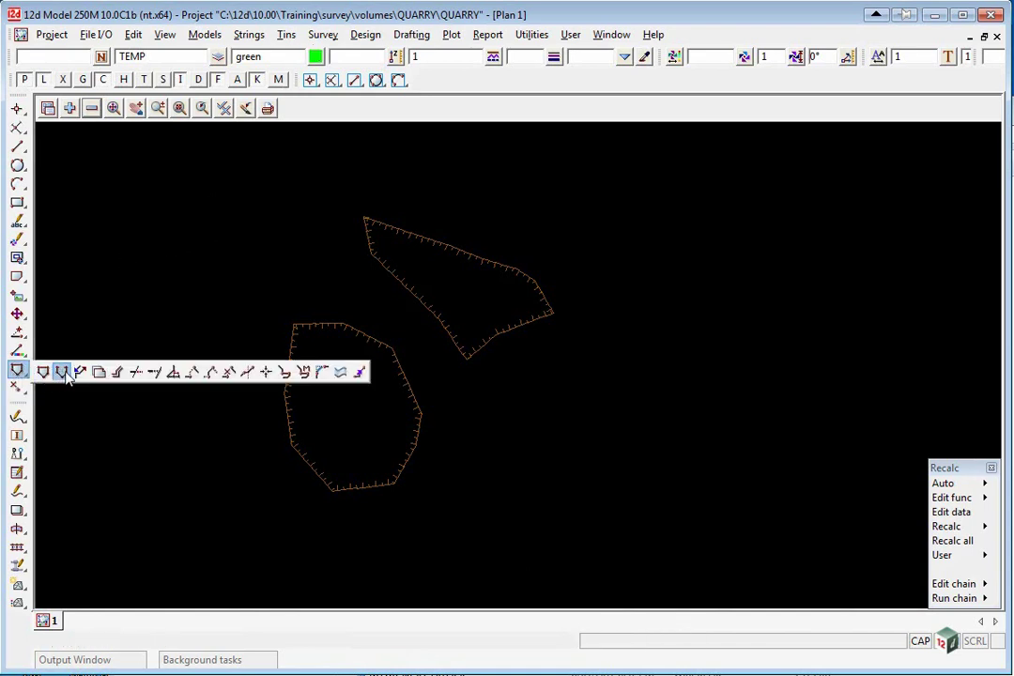
pyautogui.click(117, 373)
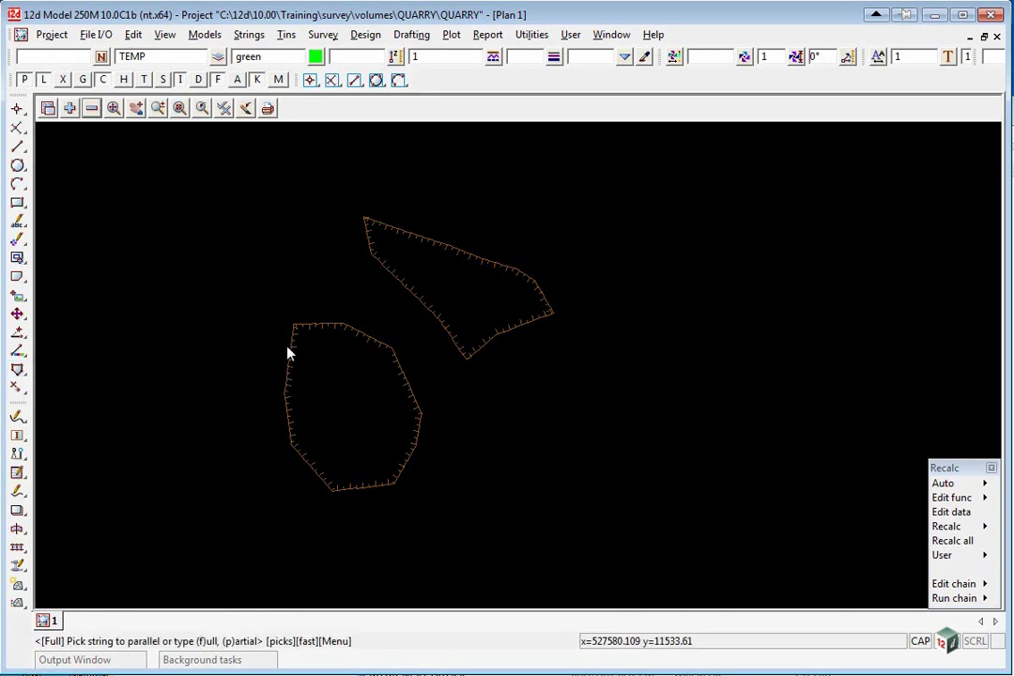
pyautogui.click(288, 346)
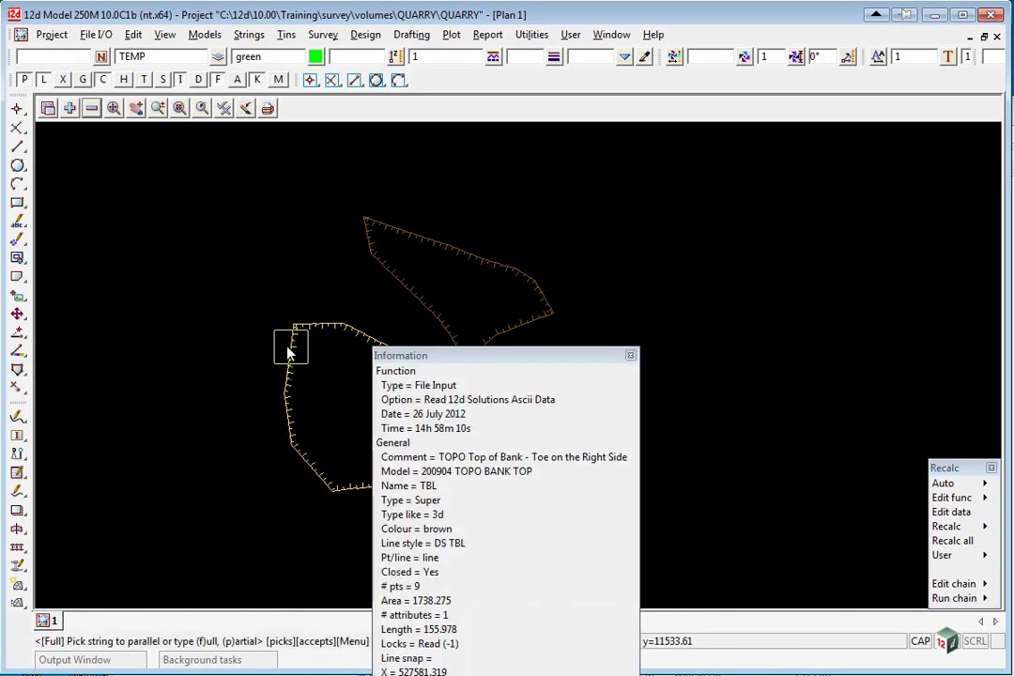
pyautogui.middleClick(288, 349)
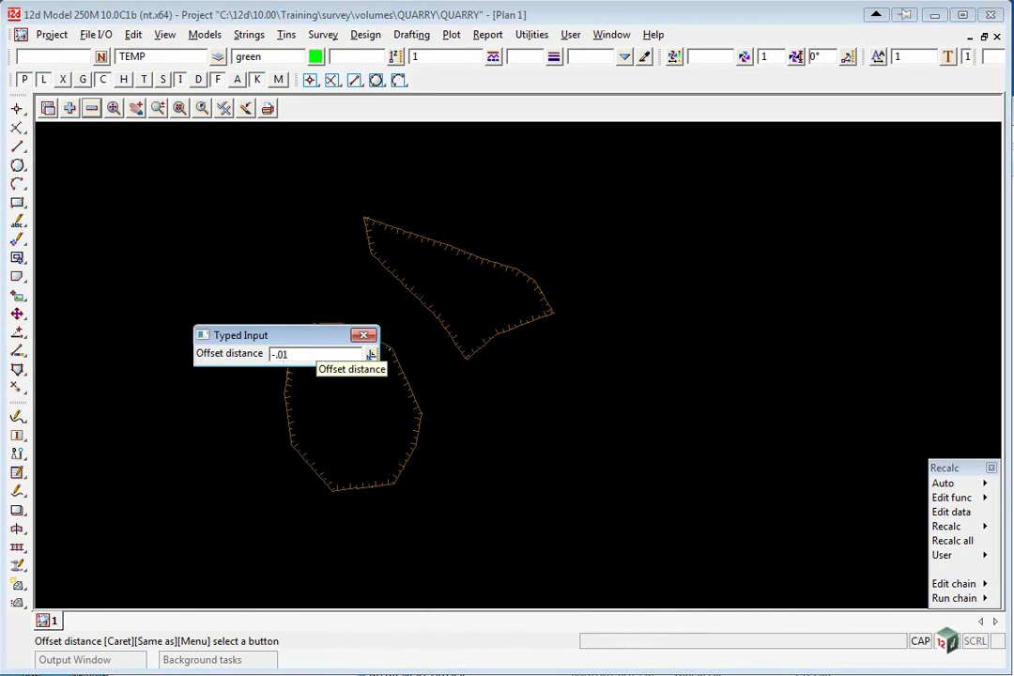
pyautogui.press('Return')
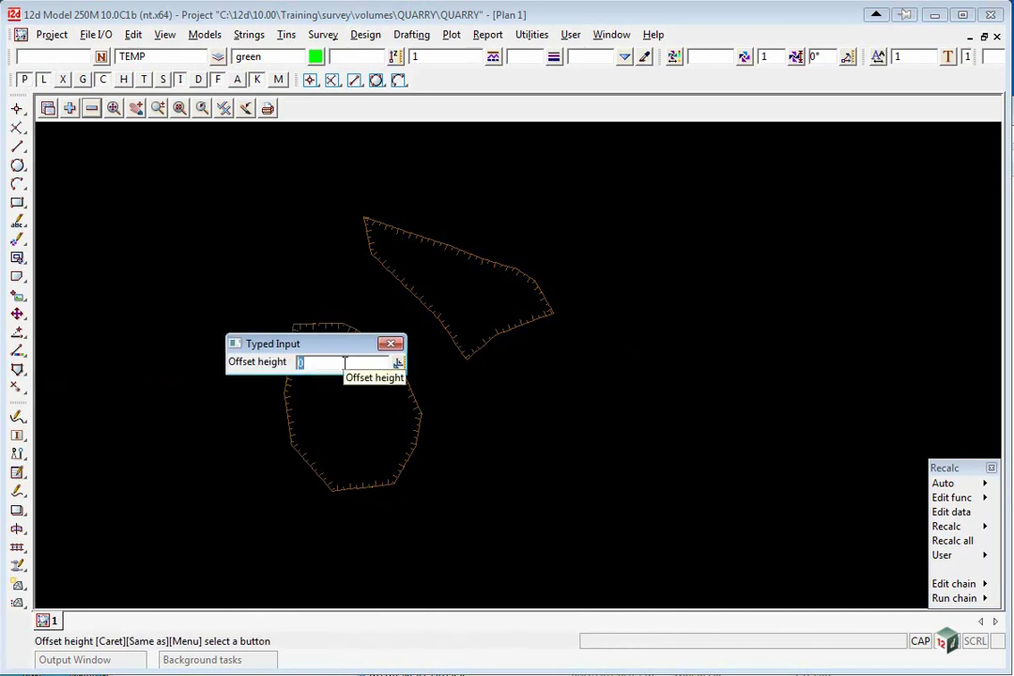
pyautogui.press('Return')
# Make the same -0.01 parallel copy of the upper bank-top polygon
pyautogui.scroll(3, 366, 239)
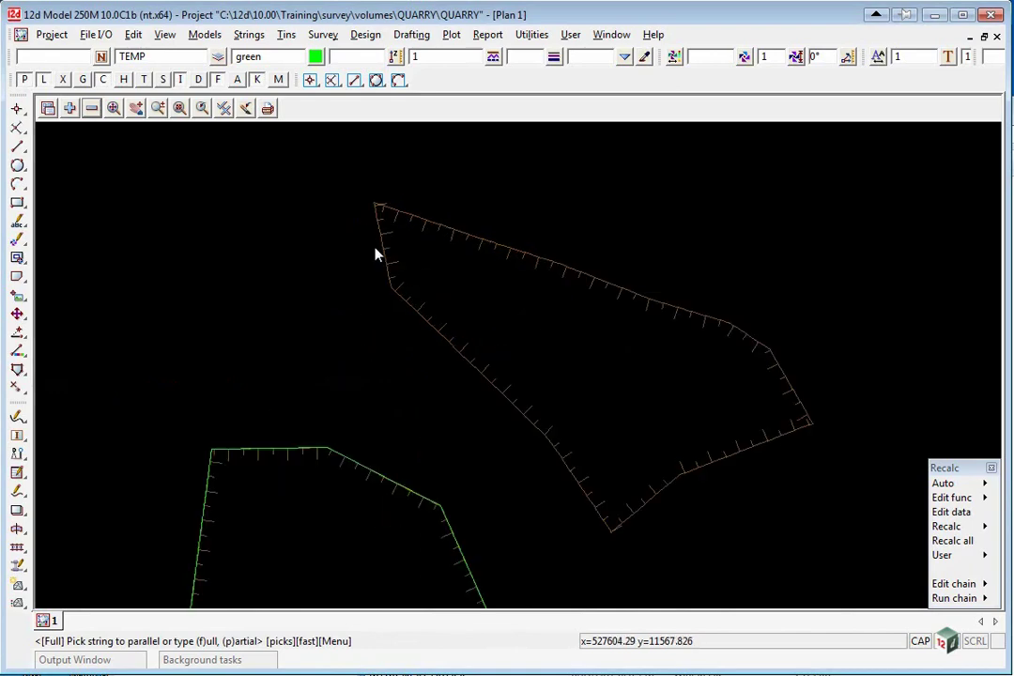
pyautogui.click(379, 227)
pyautogui.middleClick(374, 238)
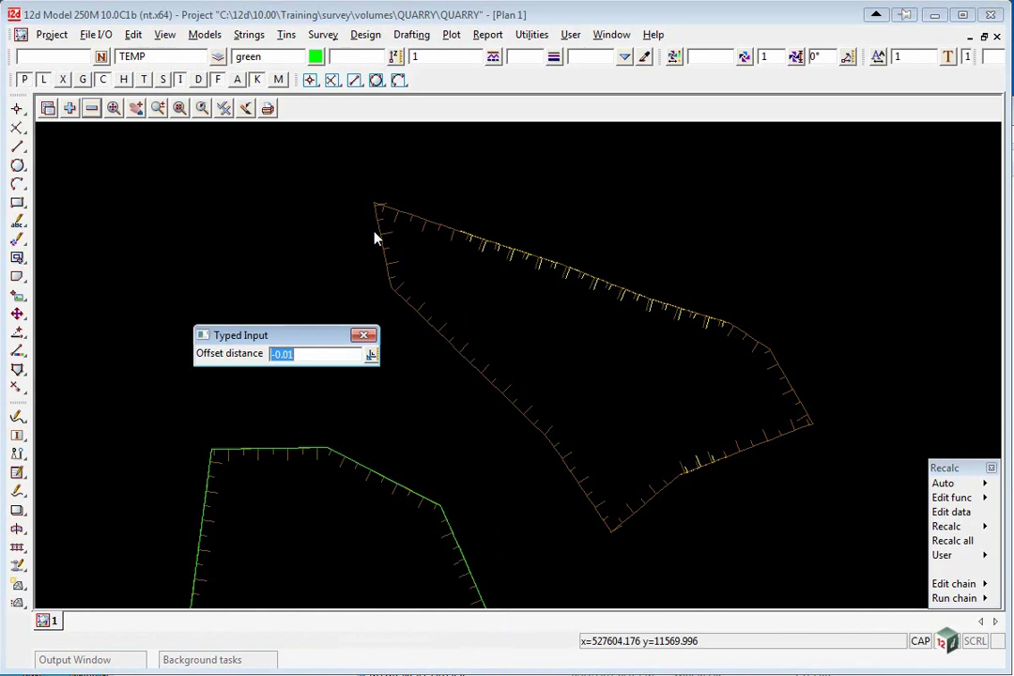
pyautogui.press('Return')
pyautogui.press('Return')
pyautogui.scroll(-2, 374, 238)
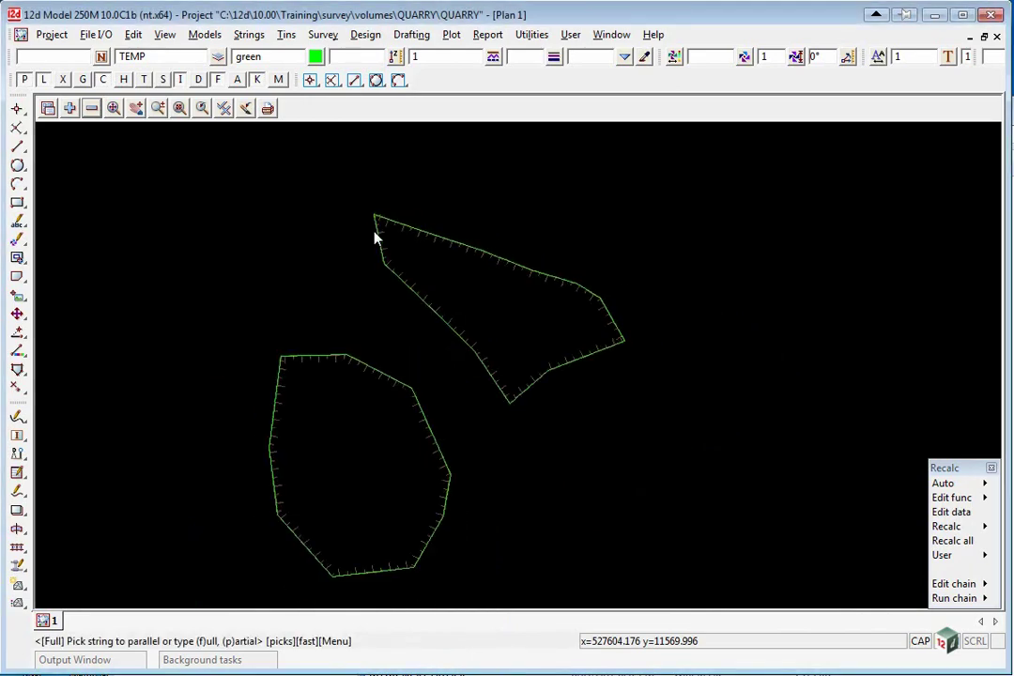
pyautogui.scroll(5, 332, 282)
pyautogui.scroll(-2, 286, 397)
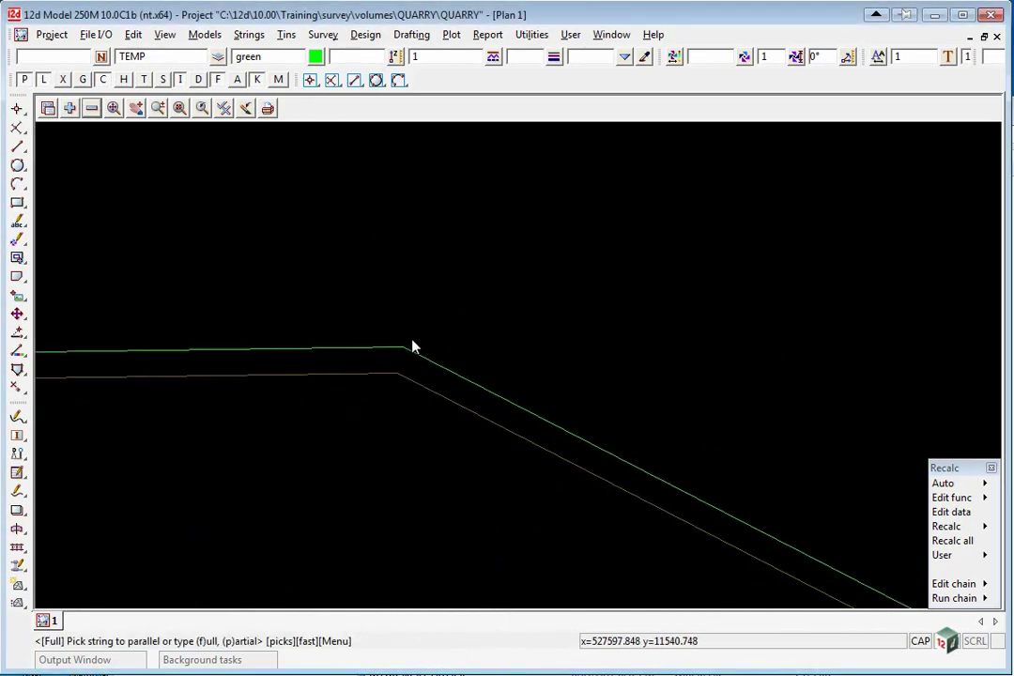
pyautogui.scroll(-3, 419, 297)
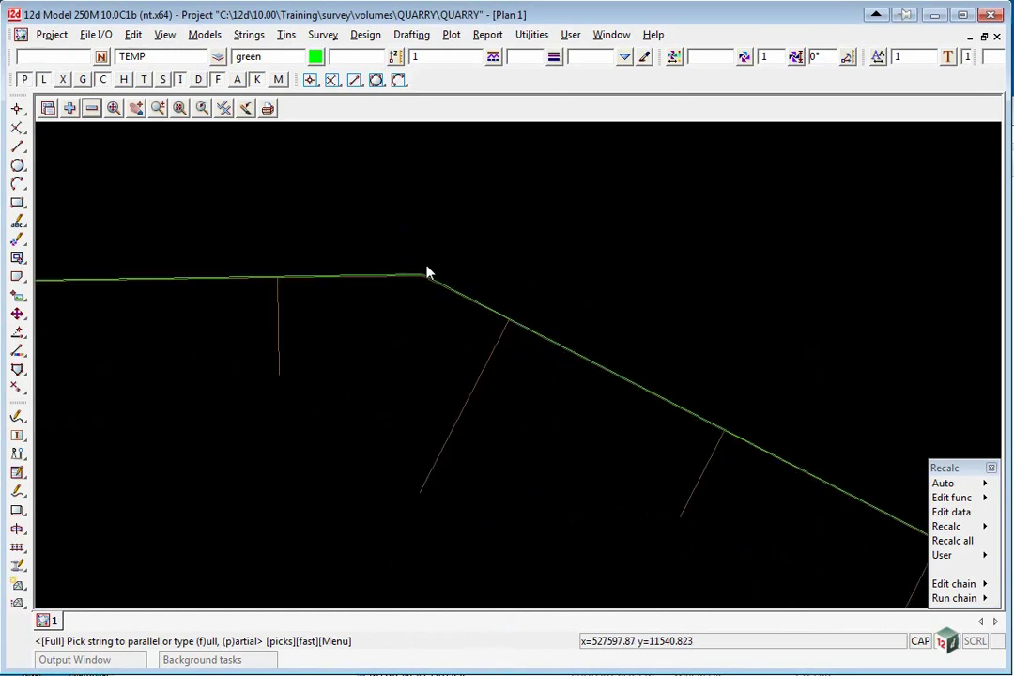
pyautogui.scroll(-3, 424, 280)
pyautogui.scroll(-1, 193, 476)
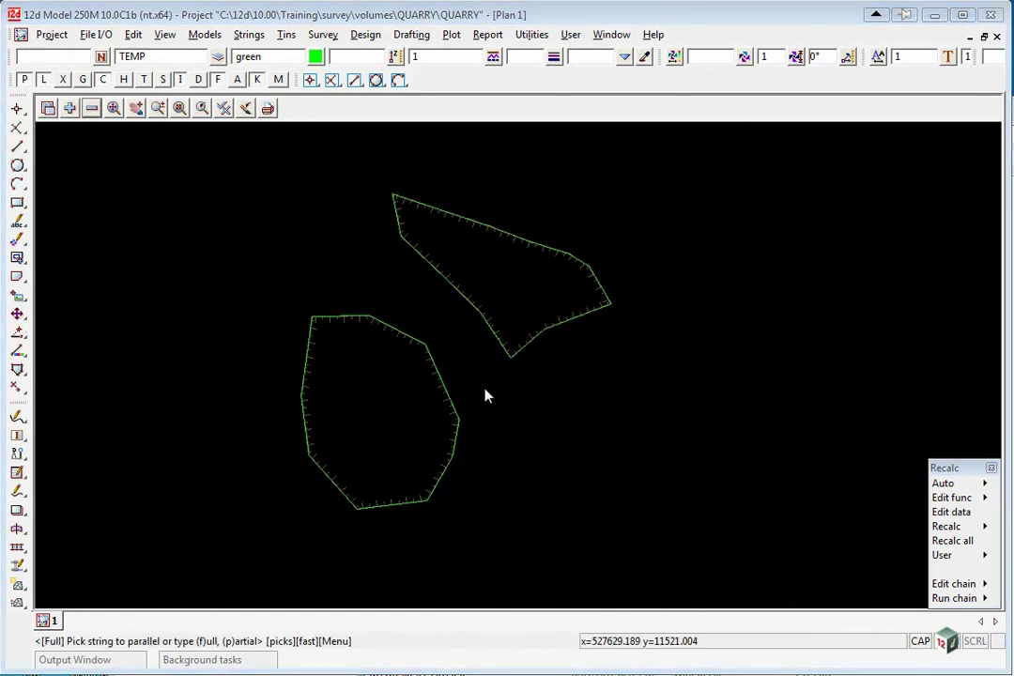
# Add the four 200903 TOPO models to Plan 1 alongside the green offset polygons
pyautogui.click(69, 108)
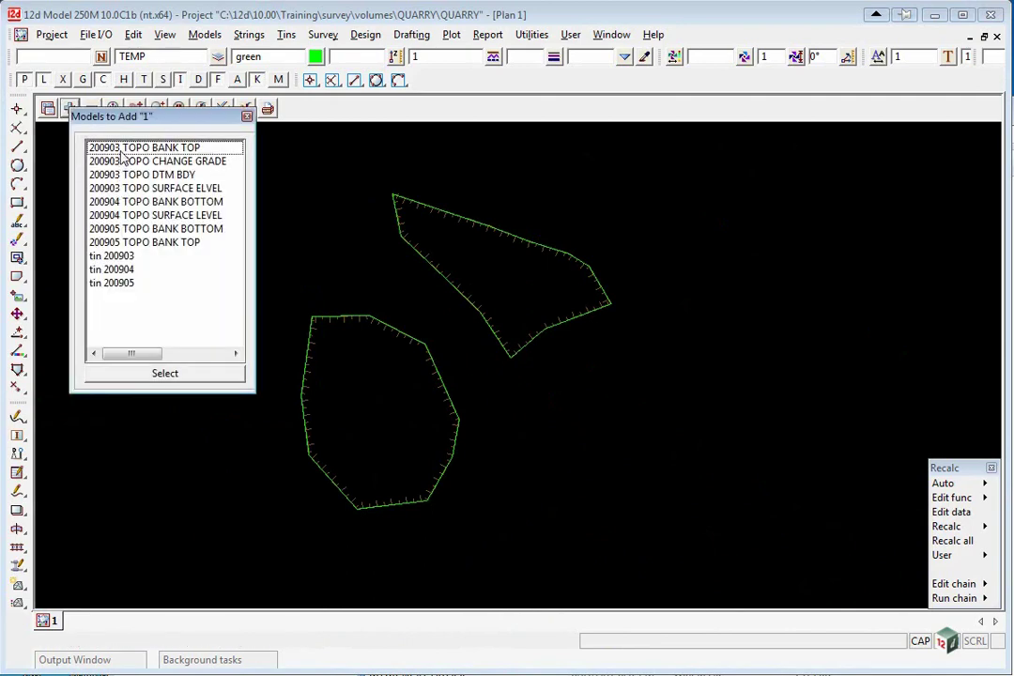
pyautogui.moveTo(120, 149); pyautogui.dragTo(141, 195)
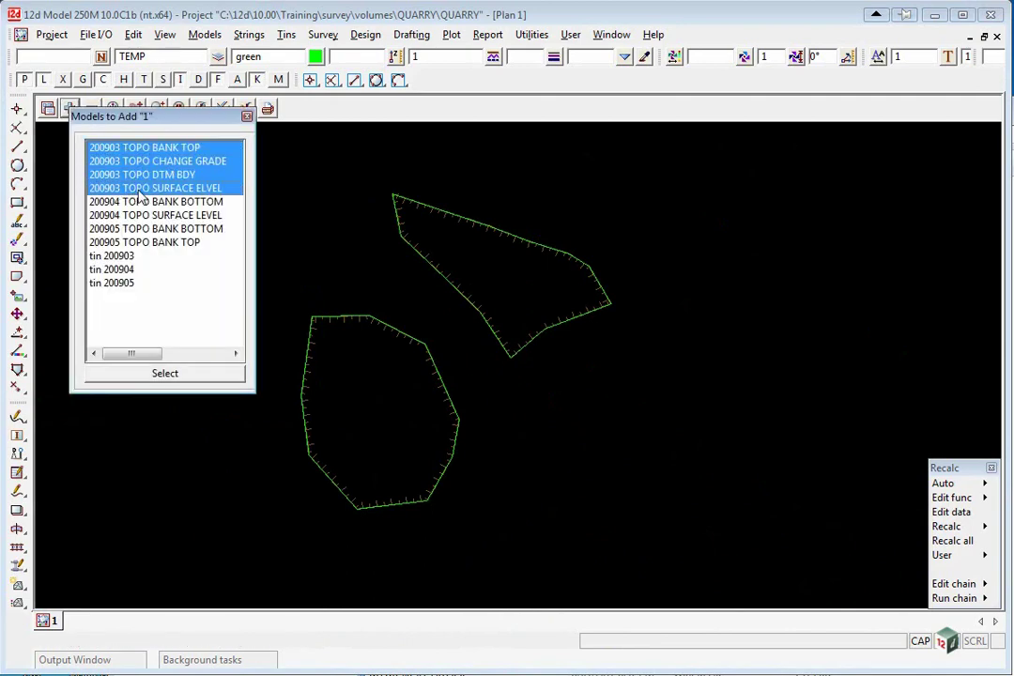
pyautogui.click(165, 373)
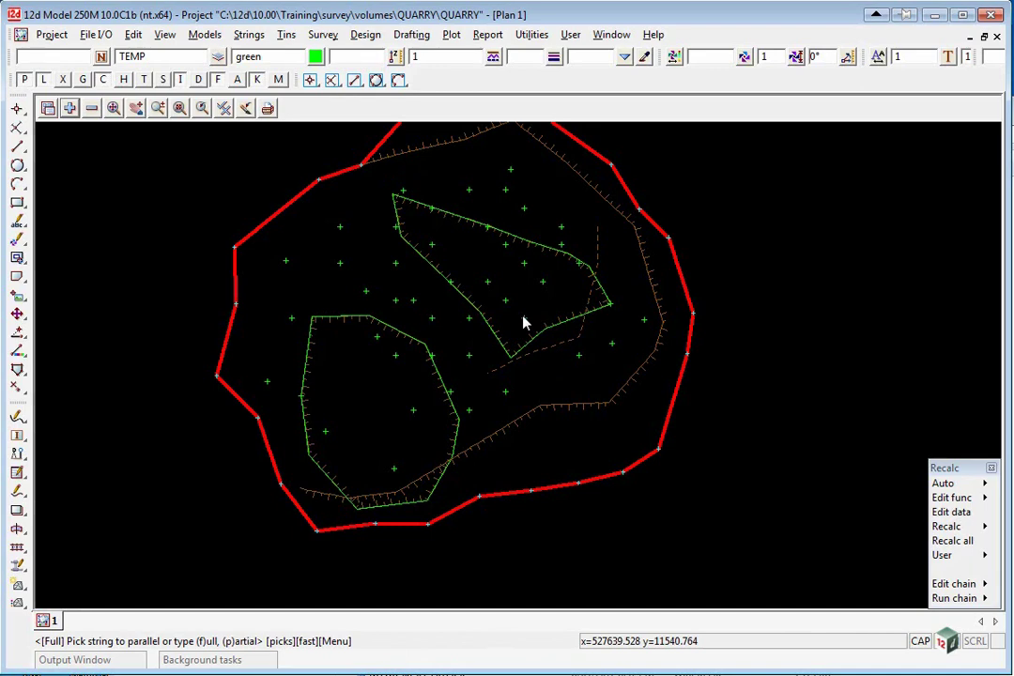
# Open Multi Fence and set it to fence all data shown in View 1
pyautogui.click(532, 35)
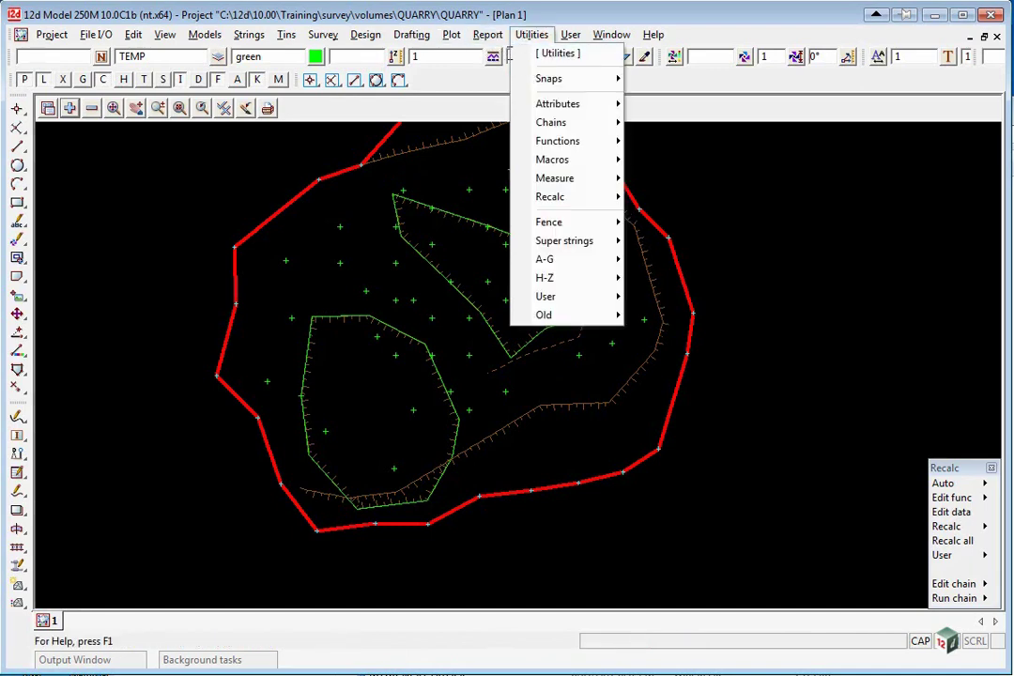
pyautogui.click(531, 35)
pyautogui.click(533, 36)
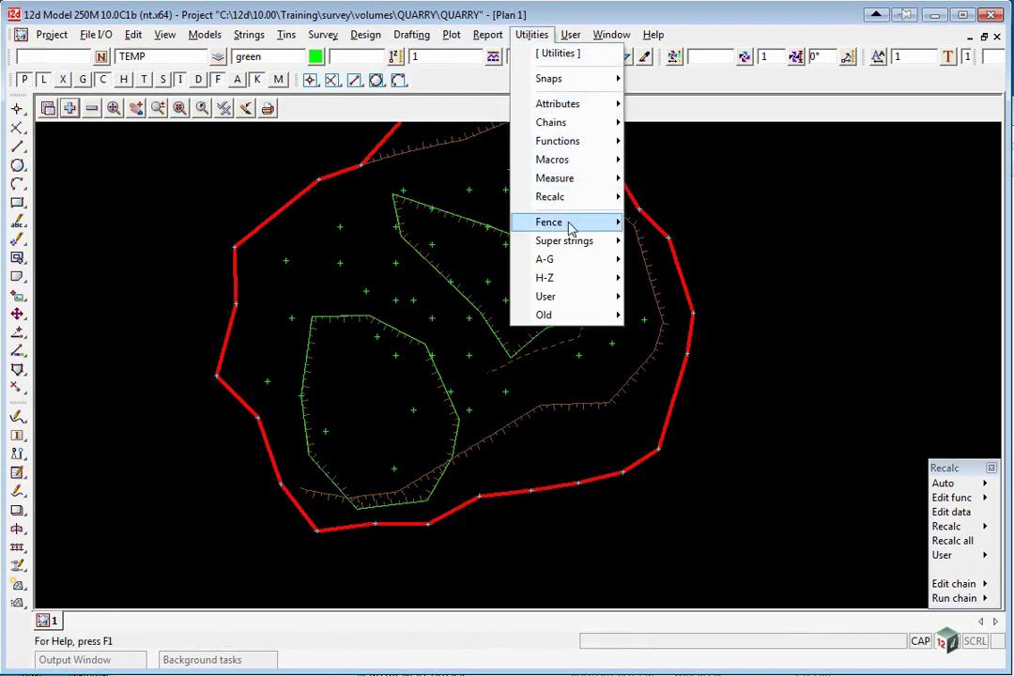
pyautogui.moveTo(570, 225)
pyautogui.click(674, 285)
pyautogui.moveTo(737, 303); pyautogui.dragTo(670, 181)
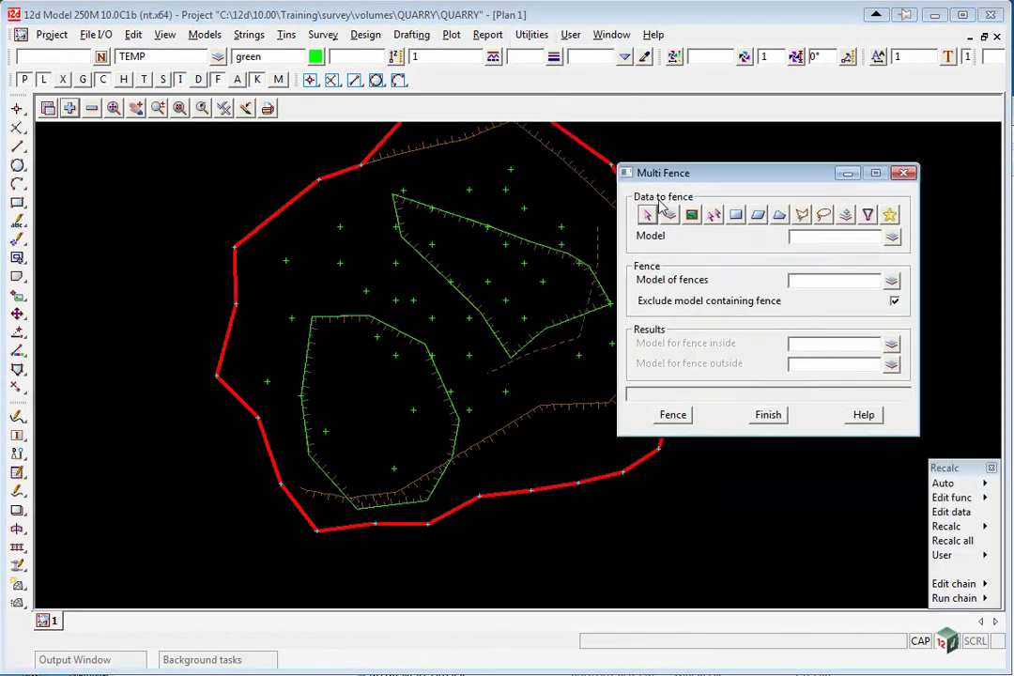
pyautogui.click(691, 215)
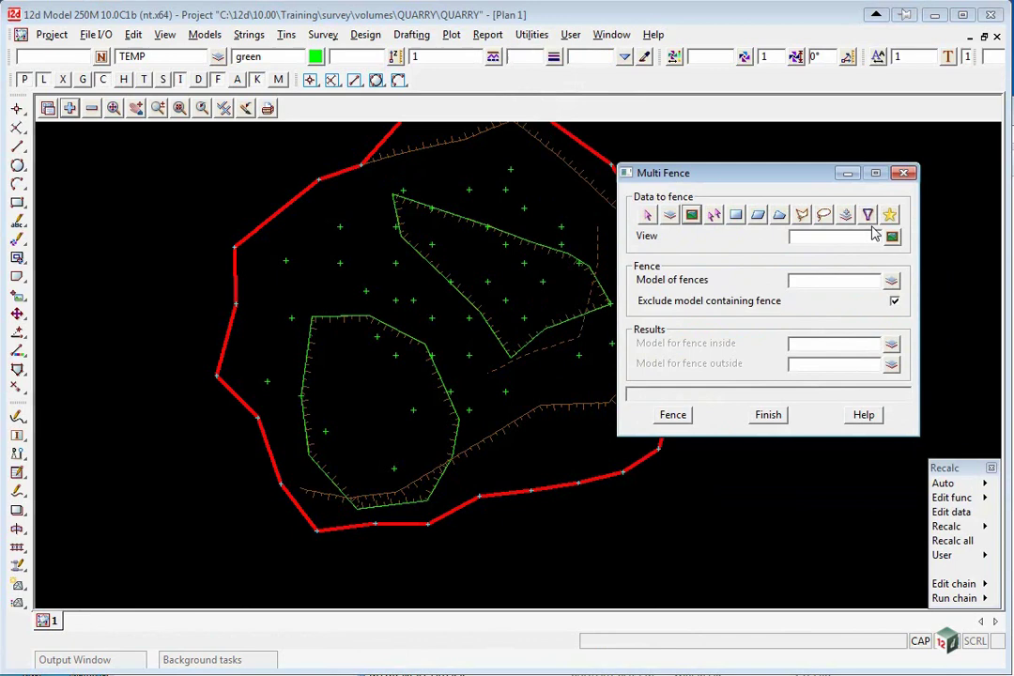
pyautogui.click(890, 236)
pyautogui.click(900, 258)
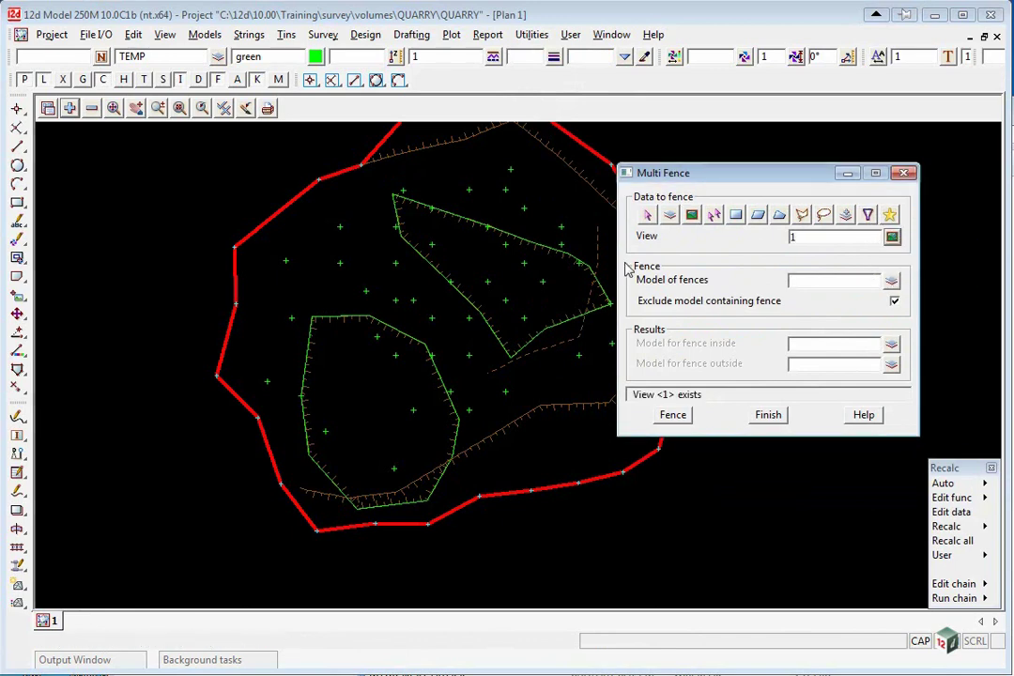
# Fence with the TEMP polygon, sending outside data to model 200904 EXTRA, and run it
pyautogui.click(815, 280)
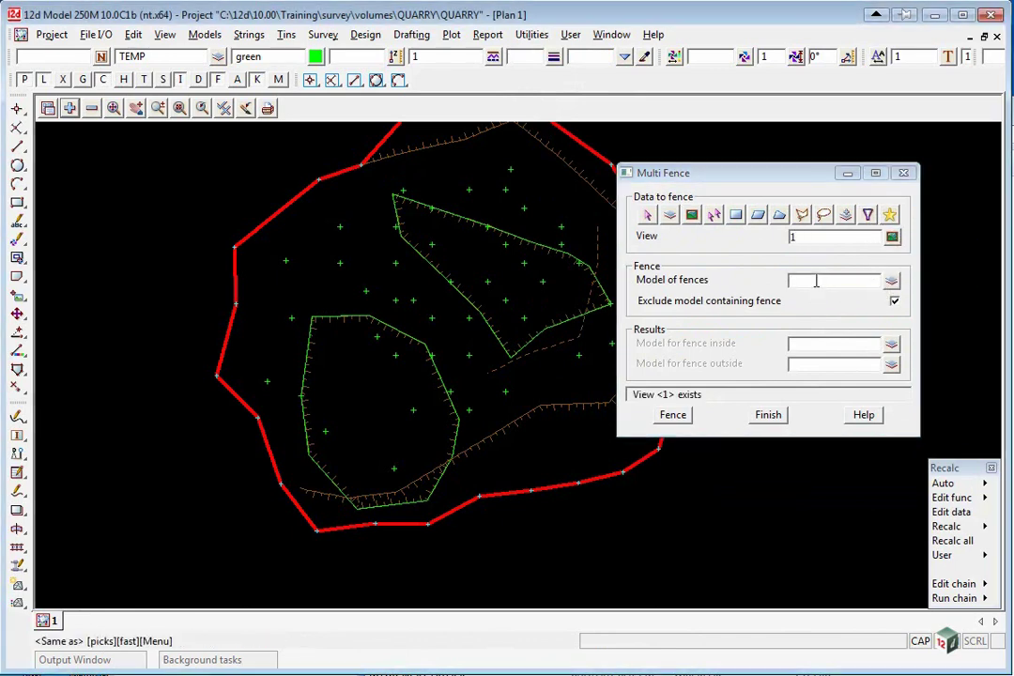
pyautogui.click(562, 333)
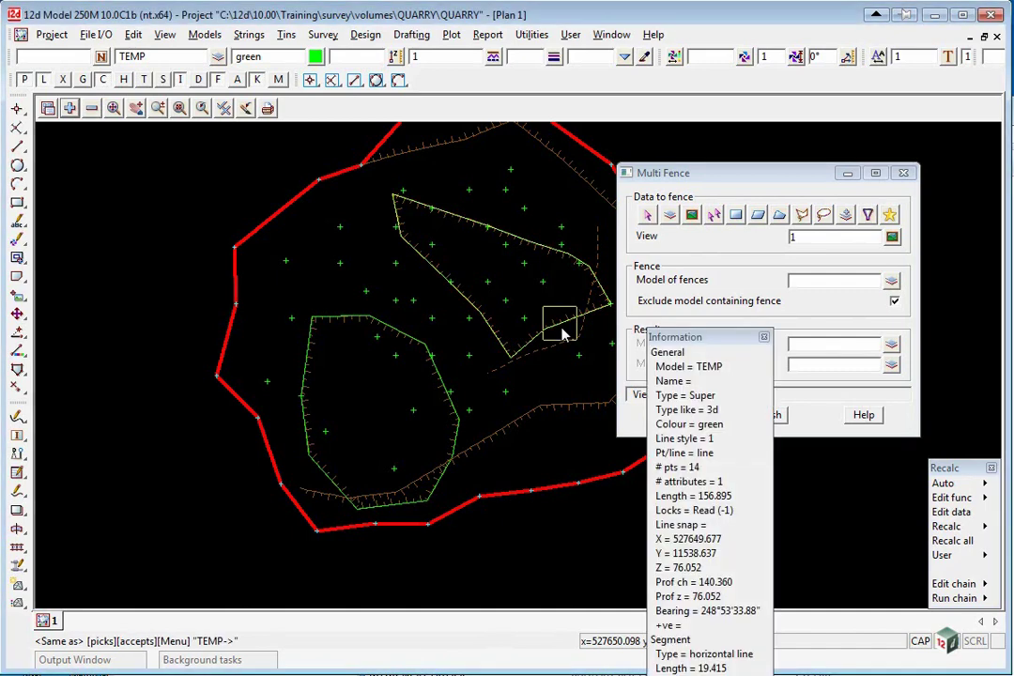
pyautogui.middleClick(562, 334)
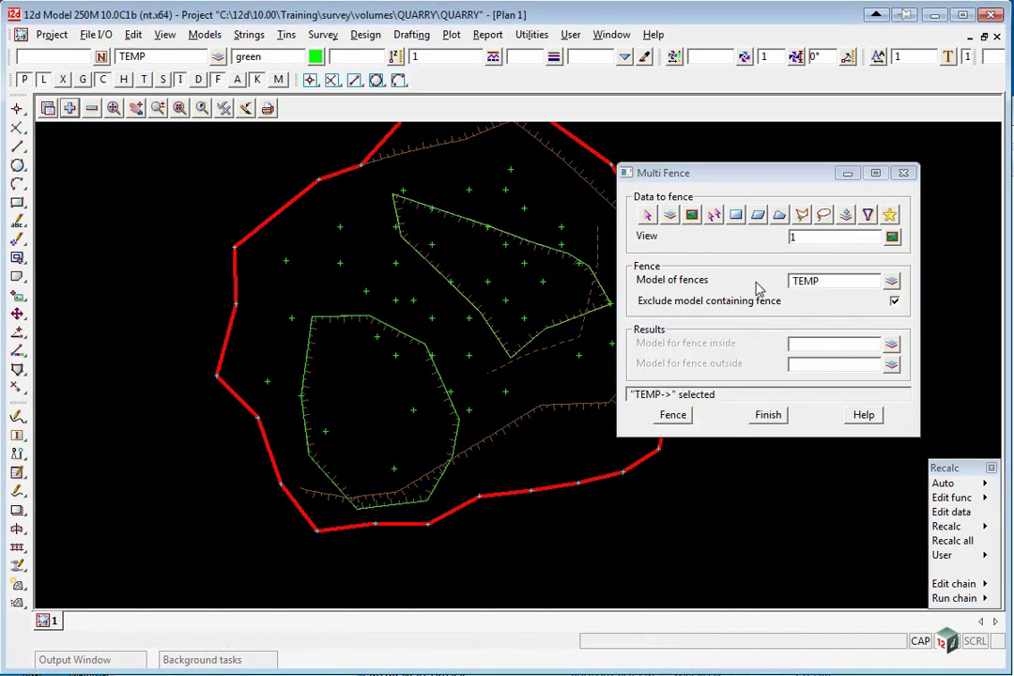
pyautogui.click(798, 364)
pyautogui.write('200904 EXTRA')
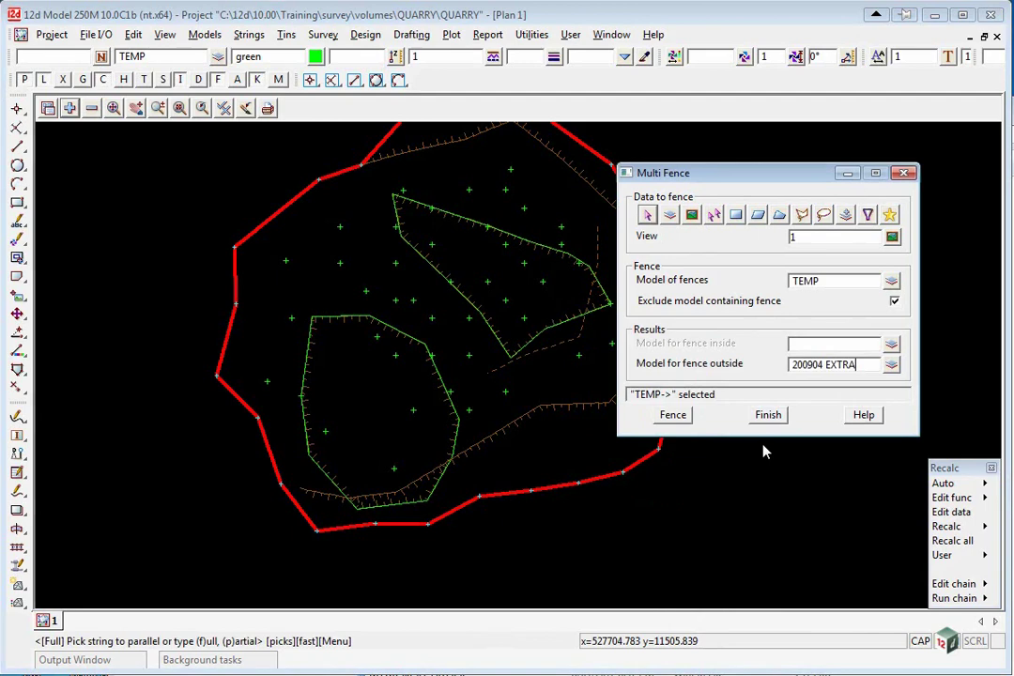
pyautogui.moveTo(720, 173); pyautogui.dragTo(752, 92)
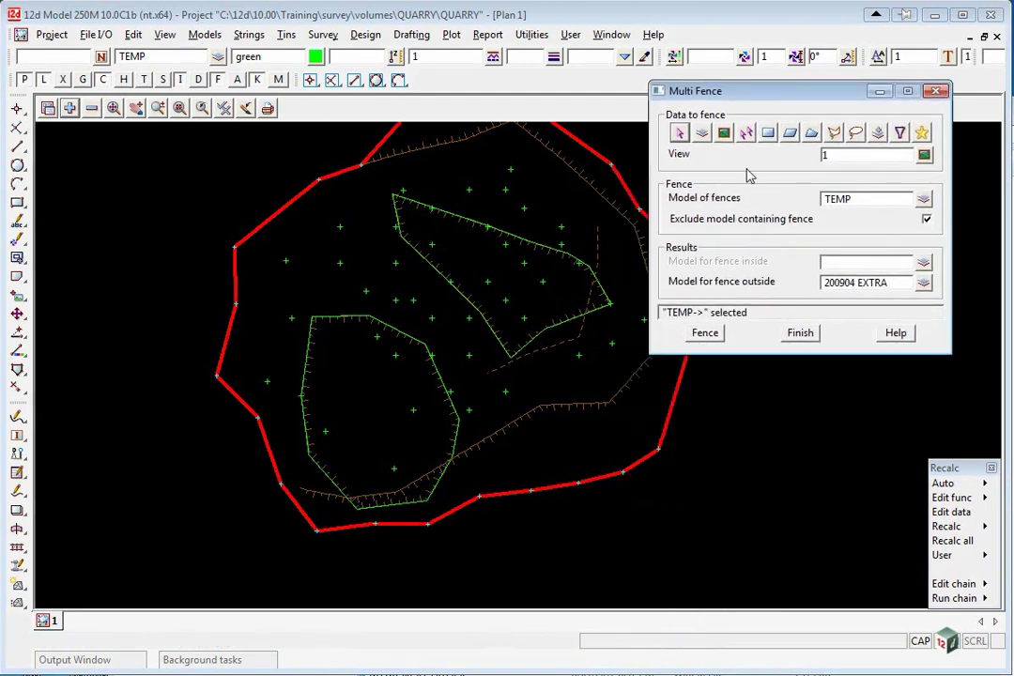
pyautogui.click(706, 335)
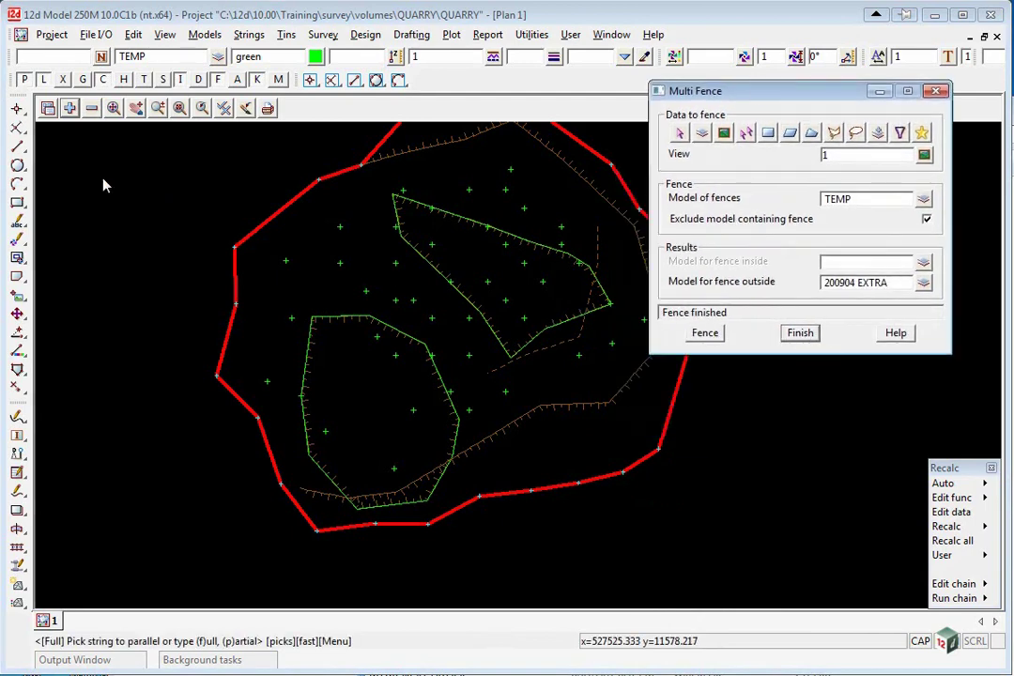
pyautogui.click(91, 107)
# Remove the four 200903 models from Plan 1 and add 200904 EXTRA
pyautogui.moveTo(134, 158); pyautogui.dragTo(143, 189)
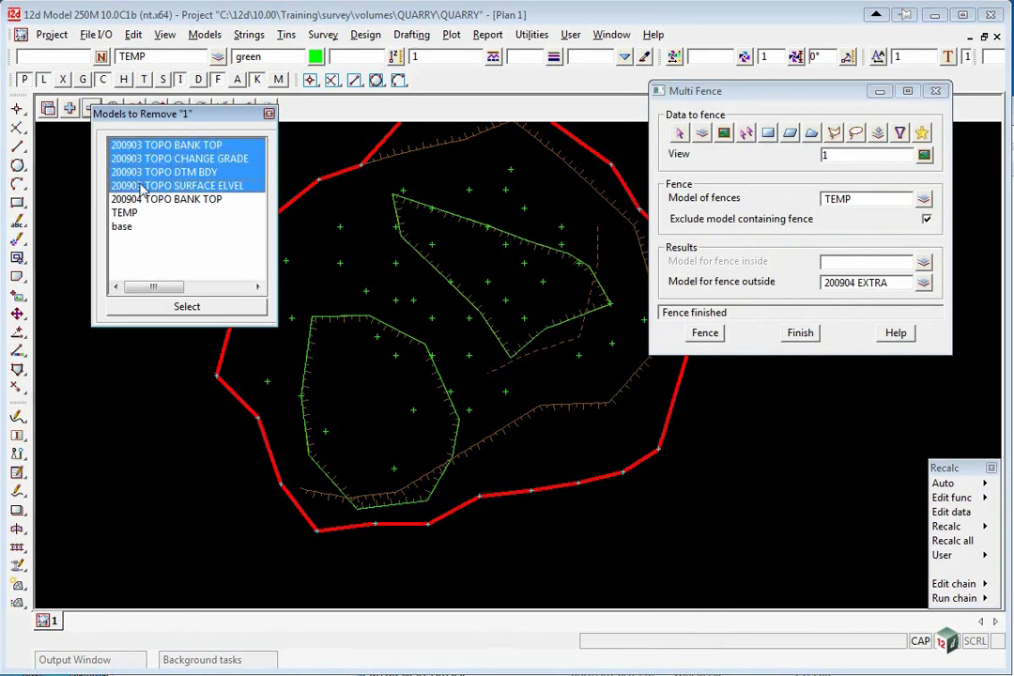
pyautogui.click(187, 306)
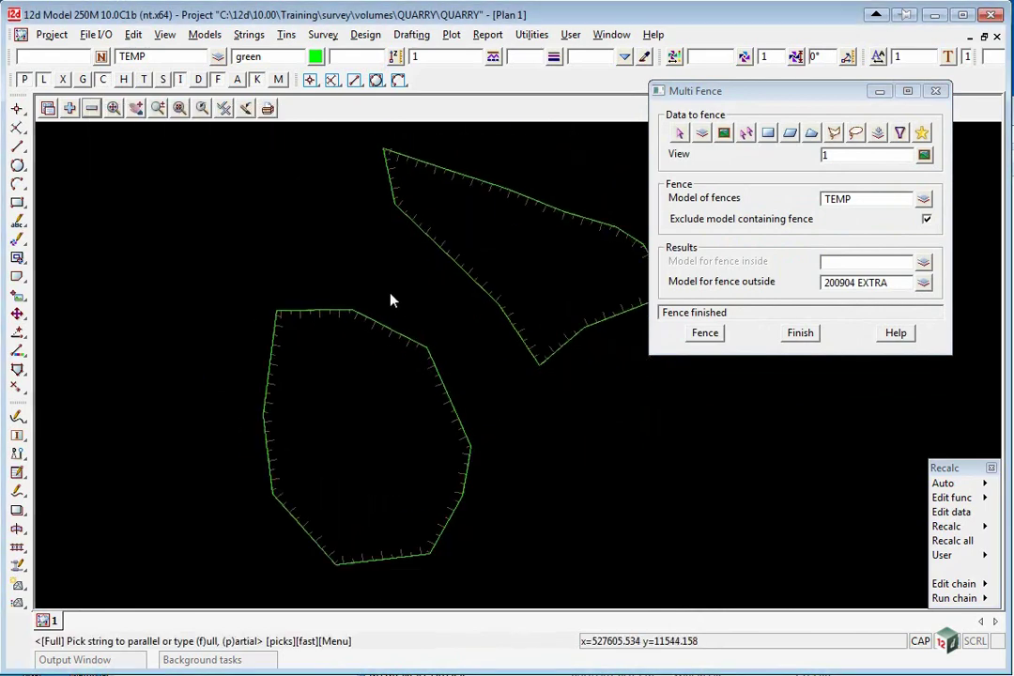
pyautogui.click(70, 108)
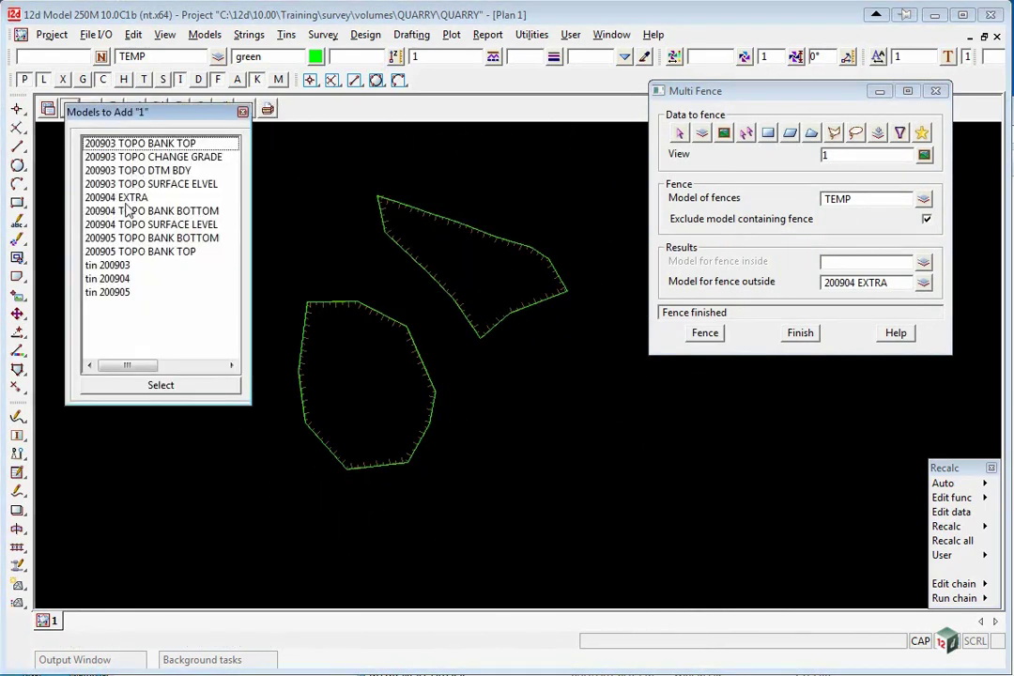
pyautogui.click(138, 170)
pyautogui.click(161, 385)
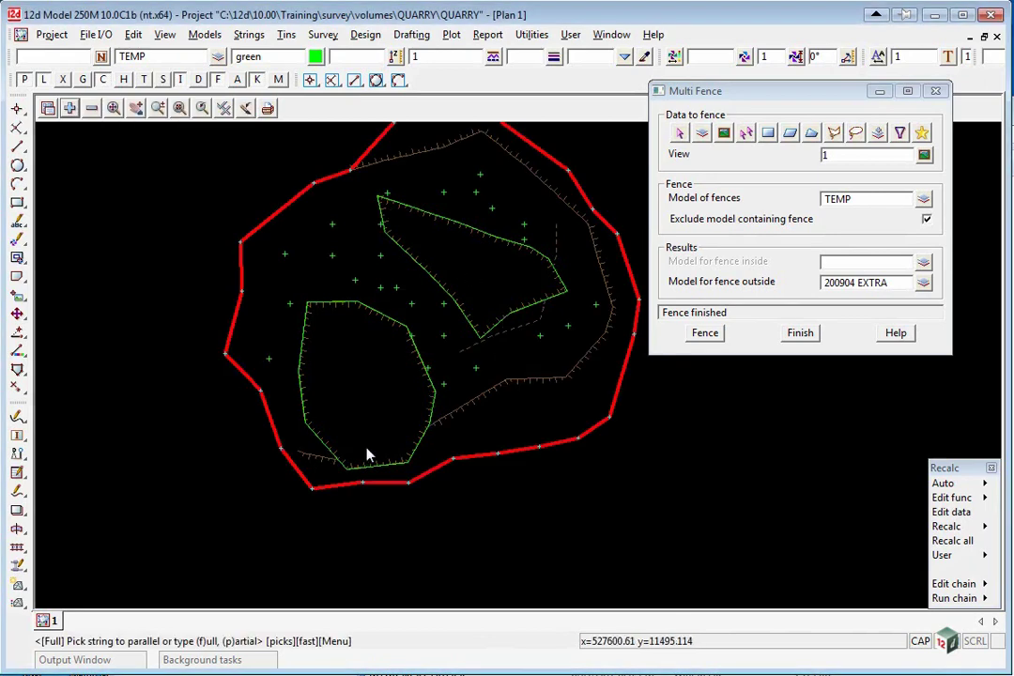
pyautogui.scroll(3, 316, 461)
pyautogui.scroll(8, 316, 460)
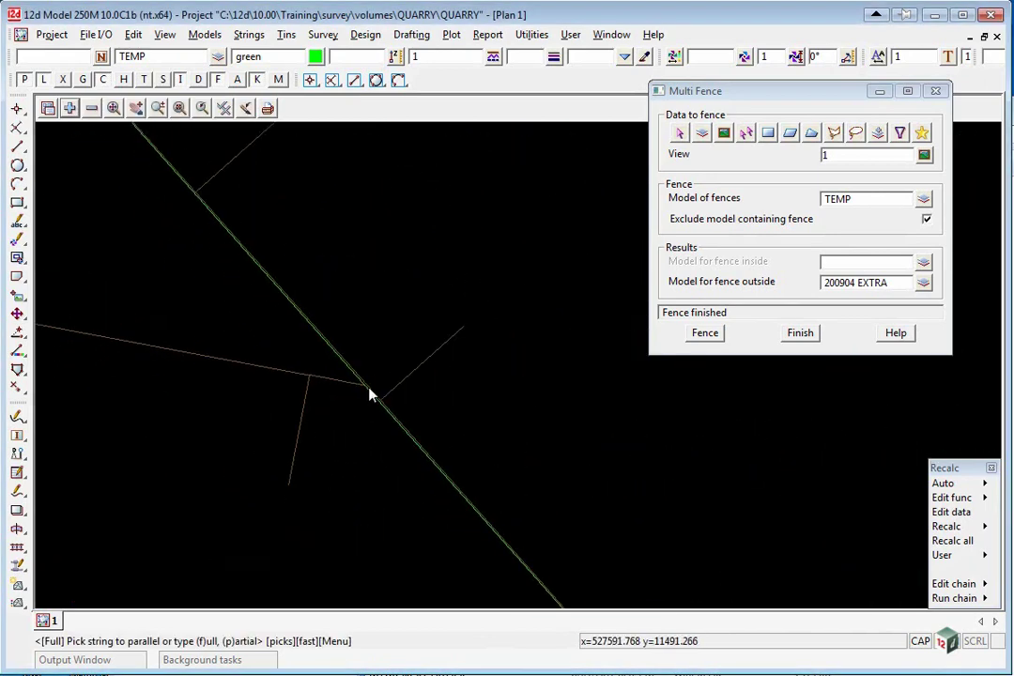
pyautogui.scroll(3, 369, 394)
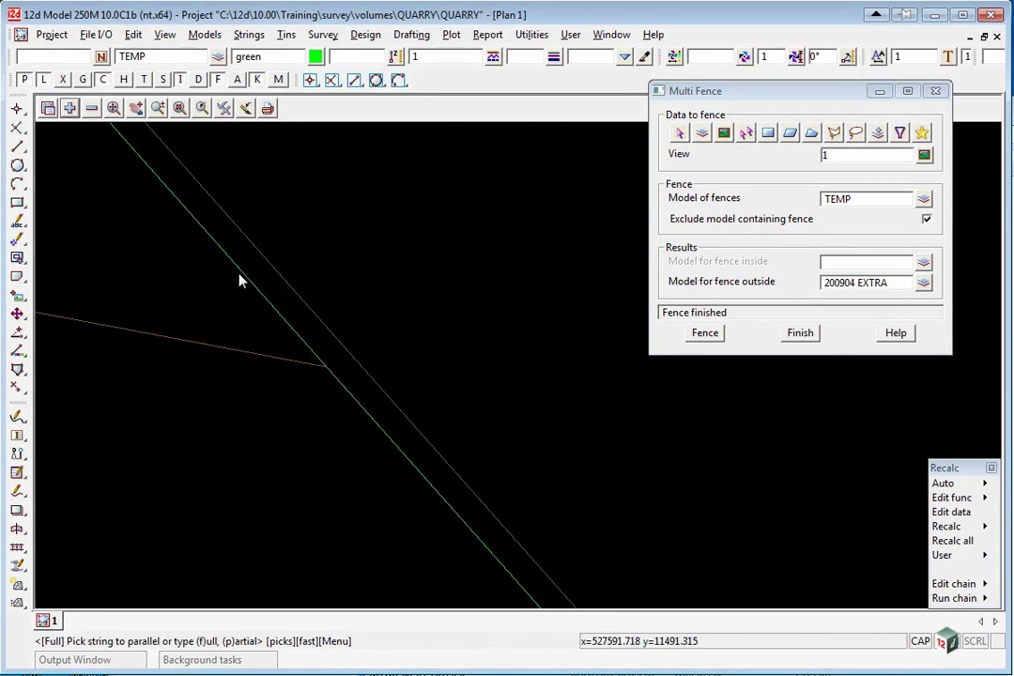
pyautogui.scroll(-5, 271, 326)
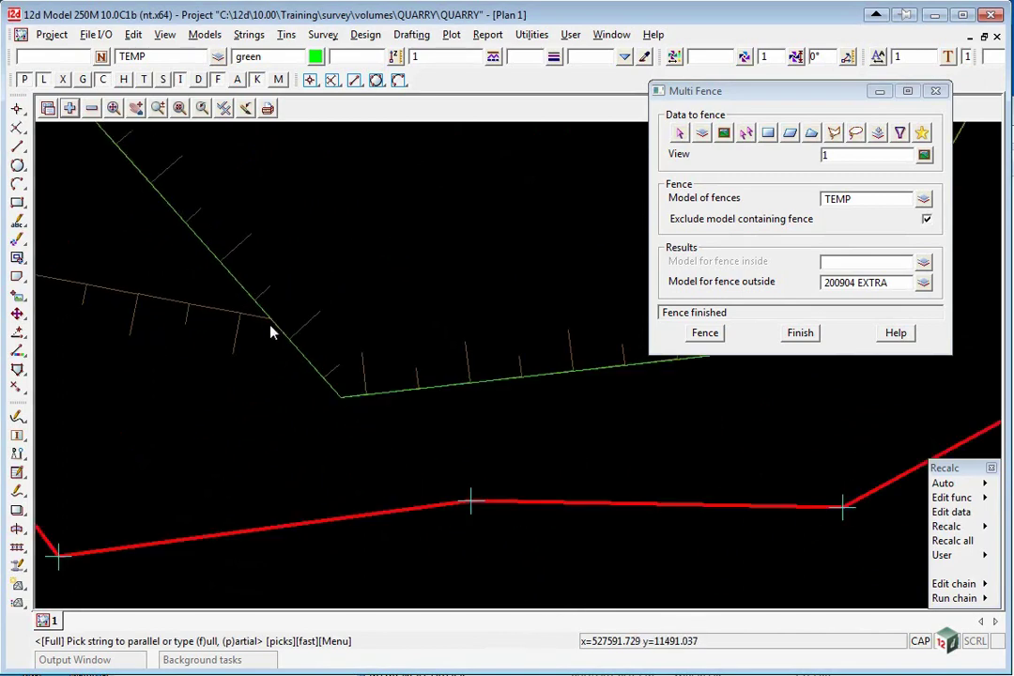
pyautogui.scroll(-5, 261, 375)
# Remove the TEMP model and add 200904 TOPO BANK BOTTOM and TOPO SURFACE LEVEL
pyautogui.click(91, 107)
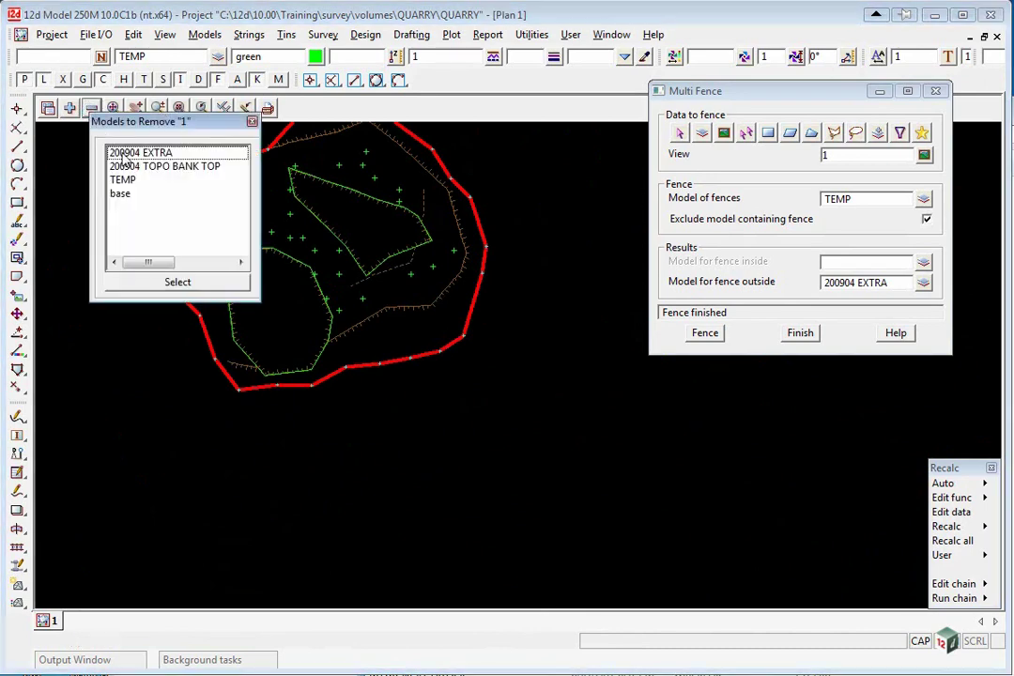
pyautogui.doubleClick(125, 186)
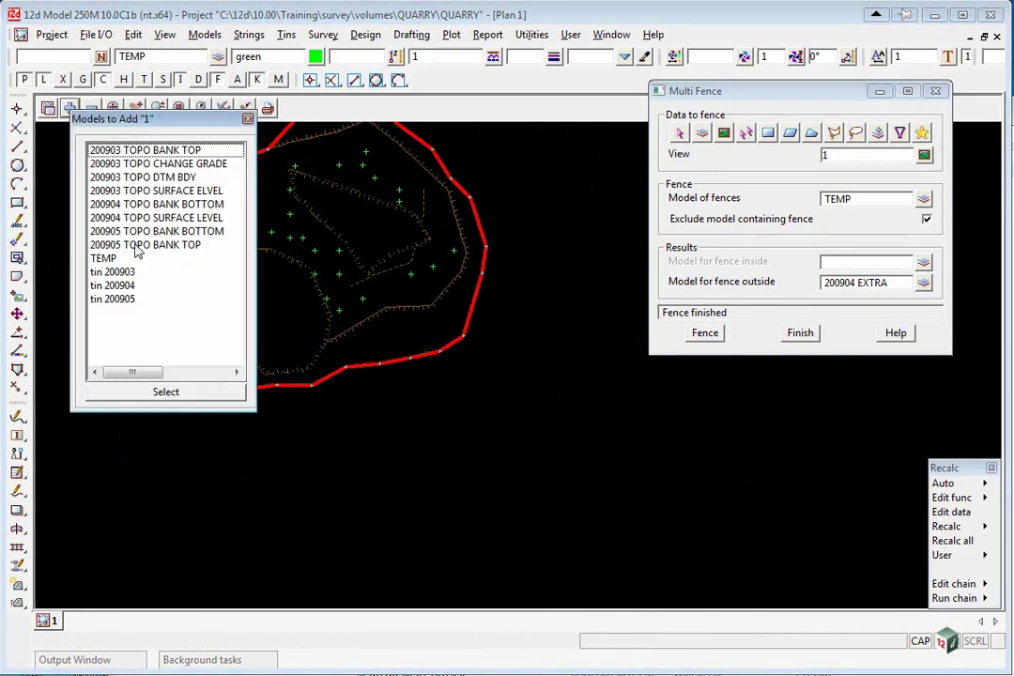
pyautogui.moveTo(136, 205); pyautogui.dragTo(143, 219)
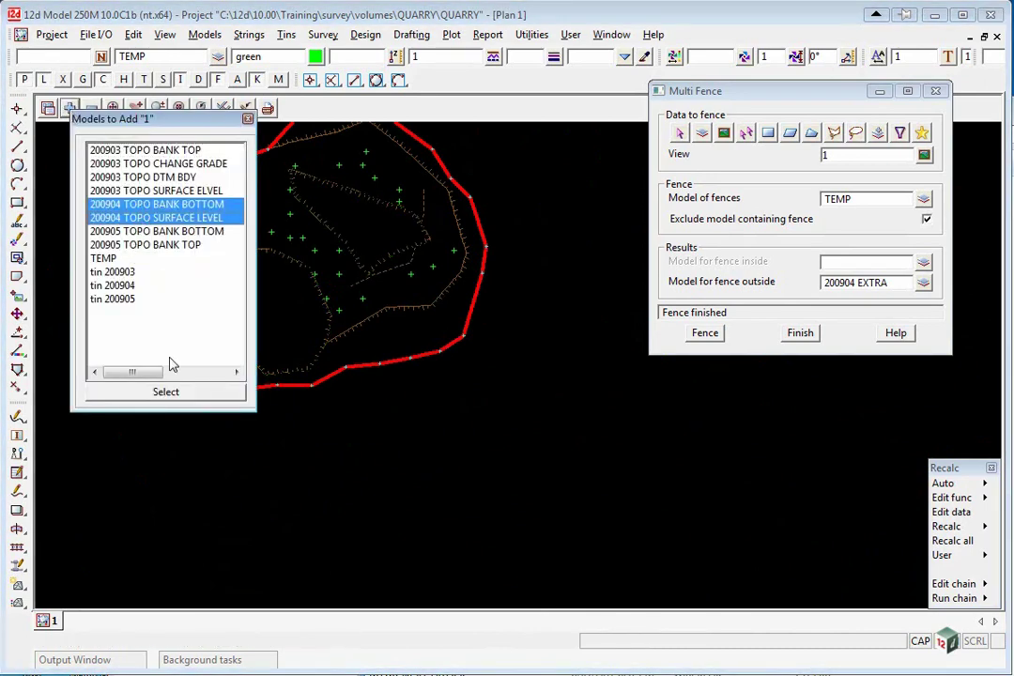
pyautogui.click(165, 392)
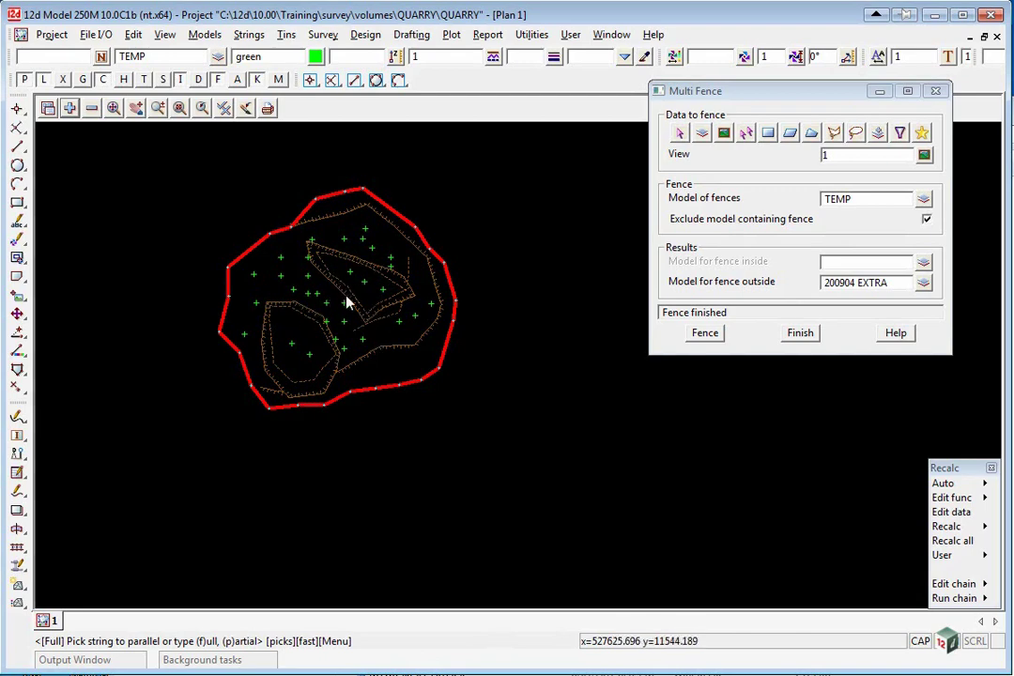
# Set up Triangulate a Data Source for a new orange tin named 200904 COMBINED
pyautogui.click(799, 332)
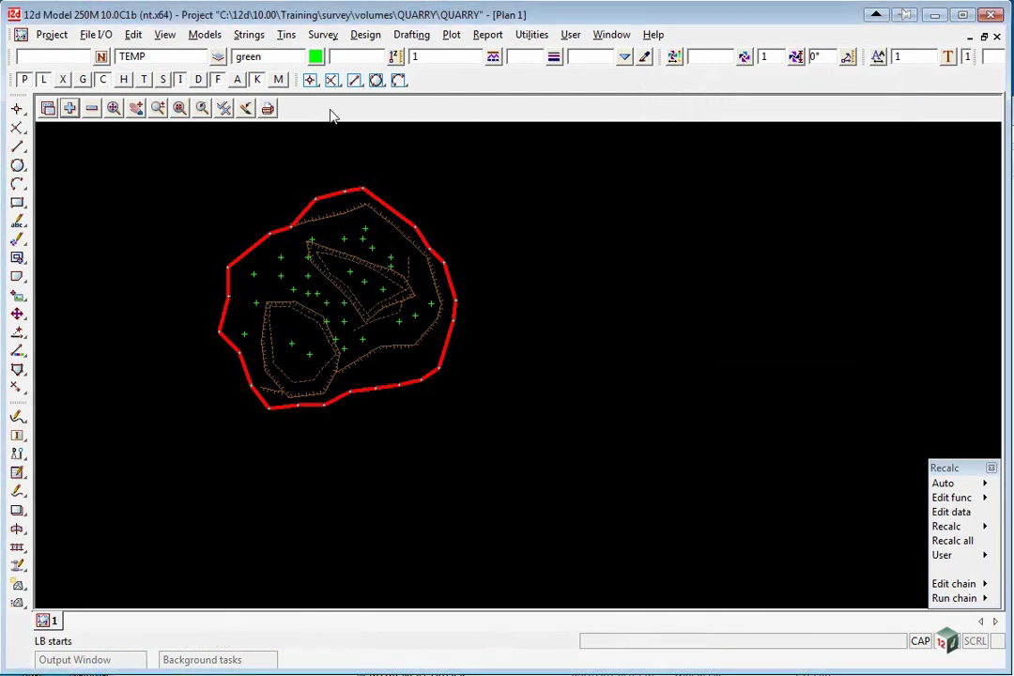
pyautogui.click(286, 35)
pyautogui.moveTo(343, 139)
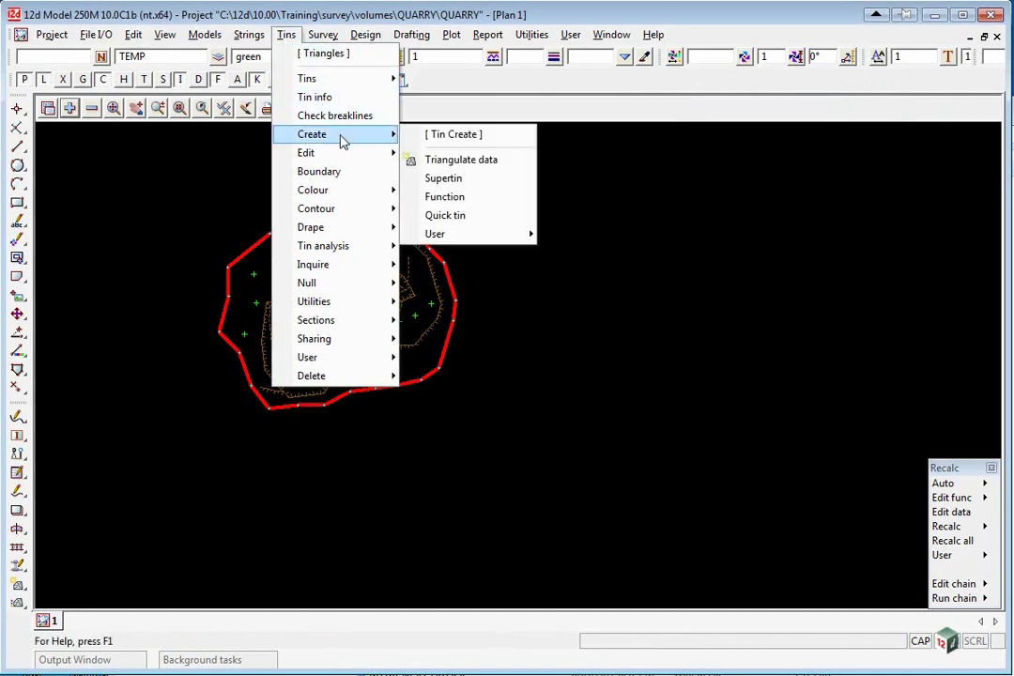
pyautogui.click(460, 160)
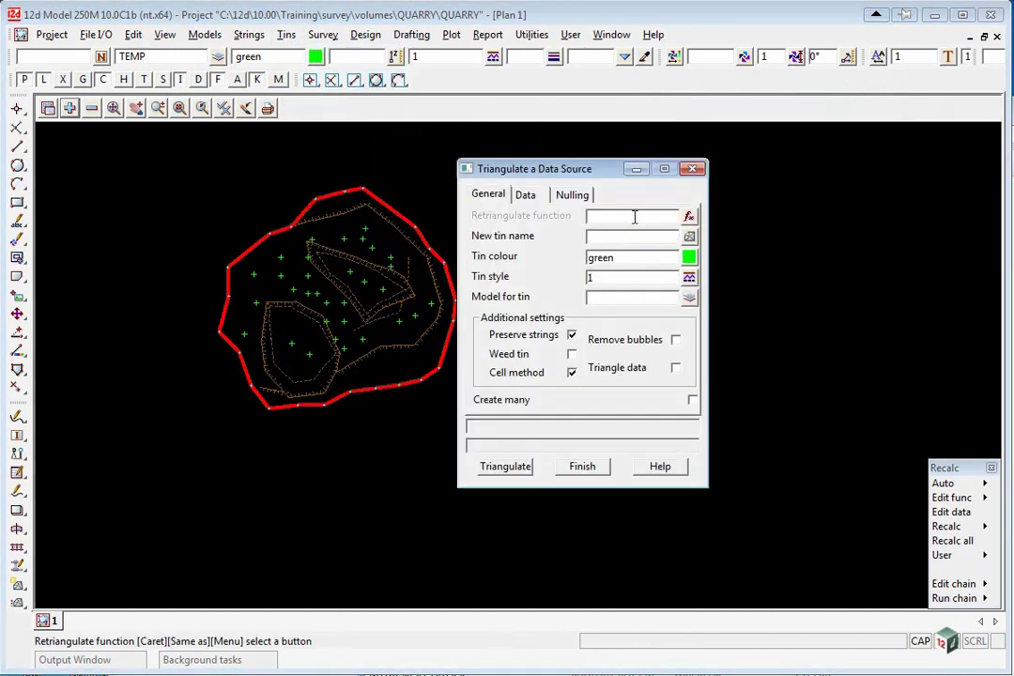
pyautogui.write('TIN 200904 C')
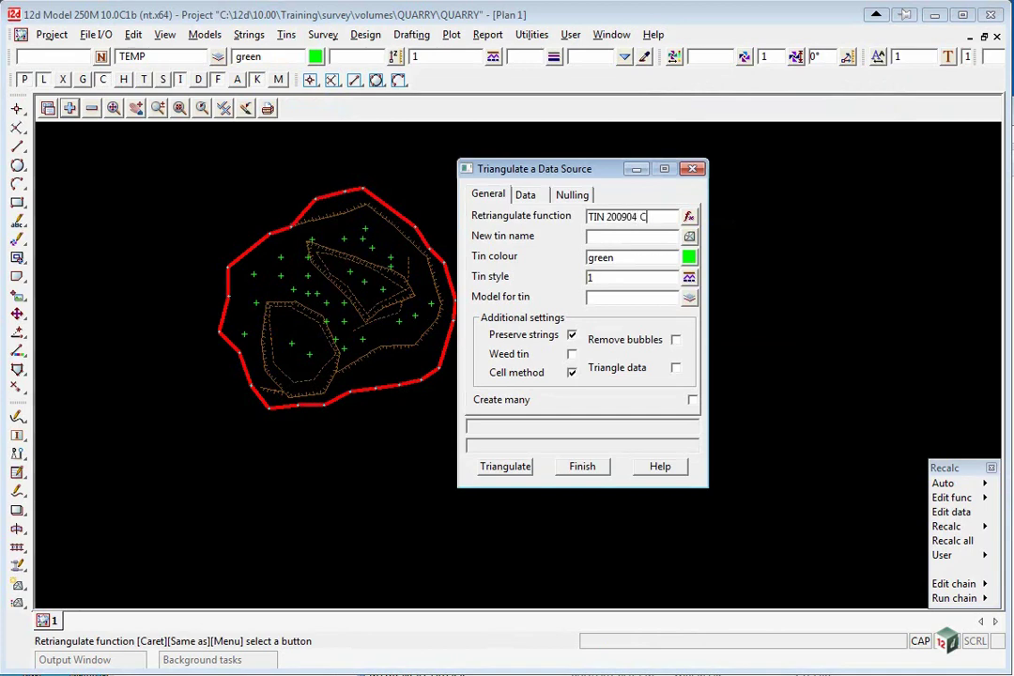
pyautogui.write('OMBINED')
pyautogui.click(634, 237)
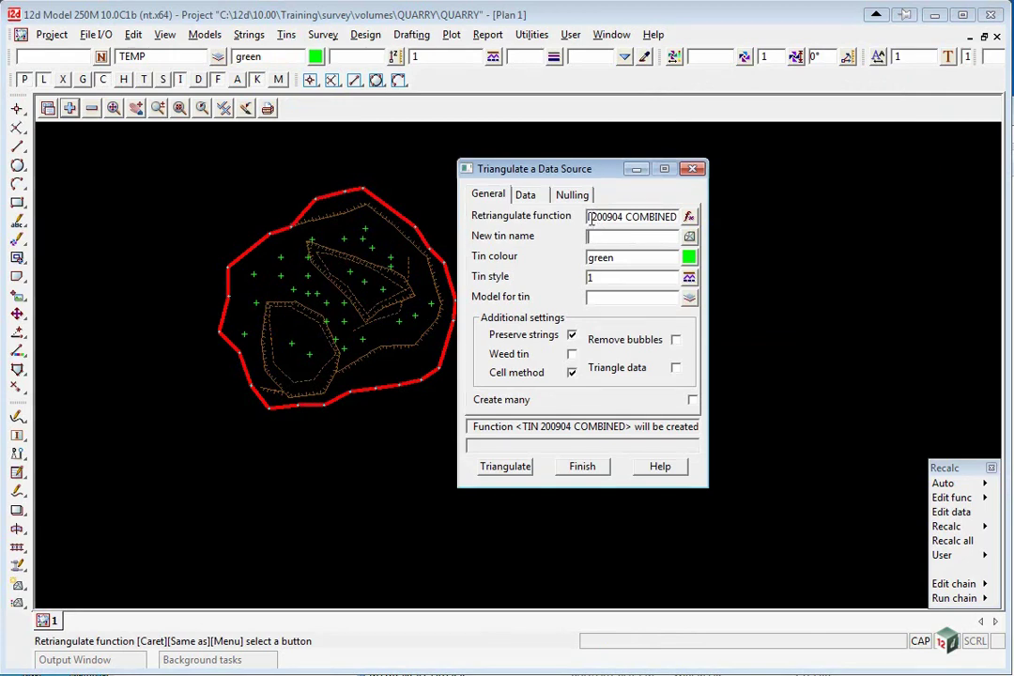
pyautogui.click(594, 216)
pyautogui.hotkey('ctrl', 'c')
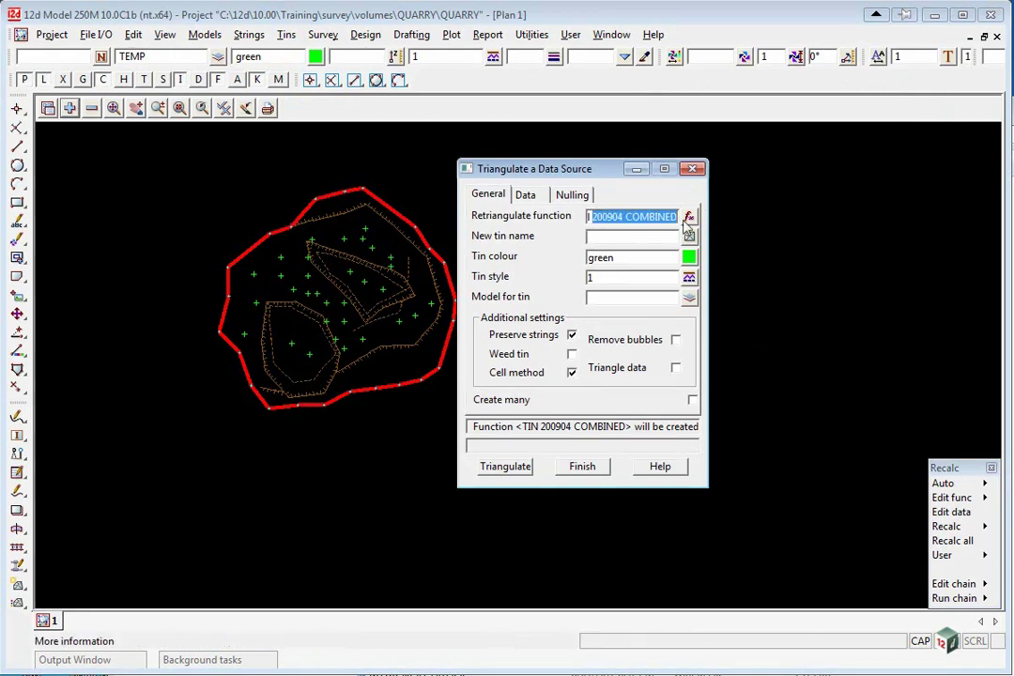
pyautogui.click(608, 237)
pyautogui.hotkey('ctrl', 'v')
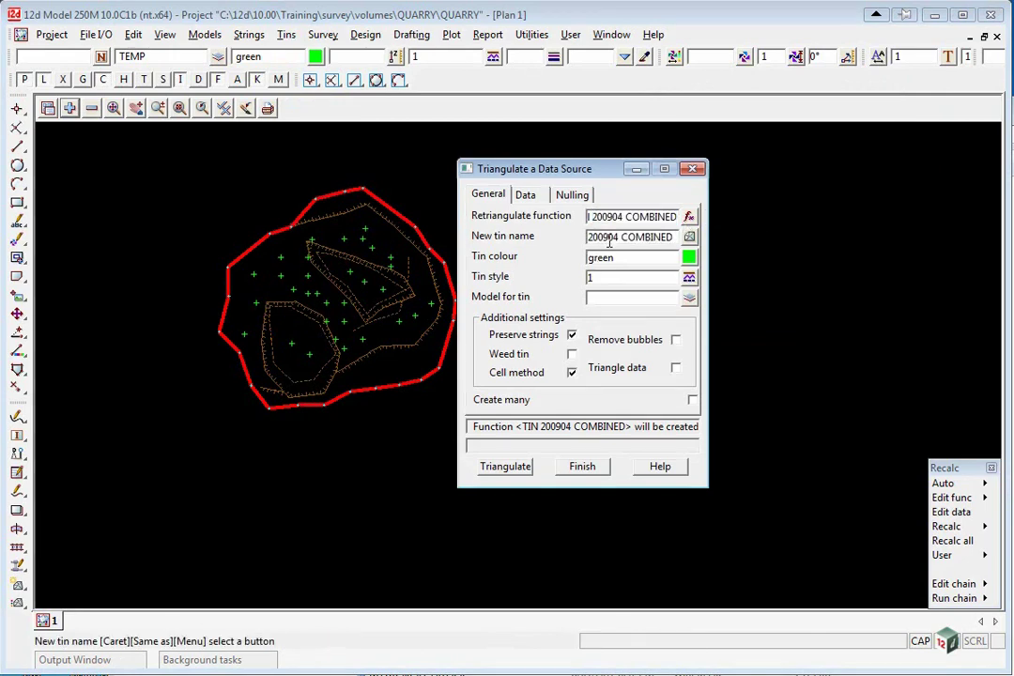
pyautogui.click(636, 257)
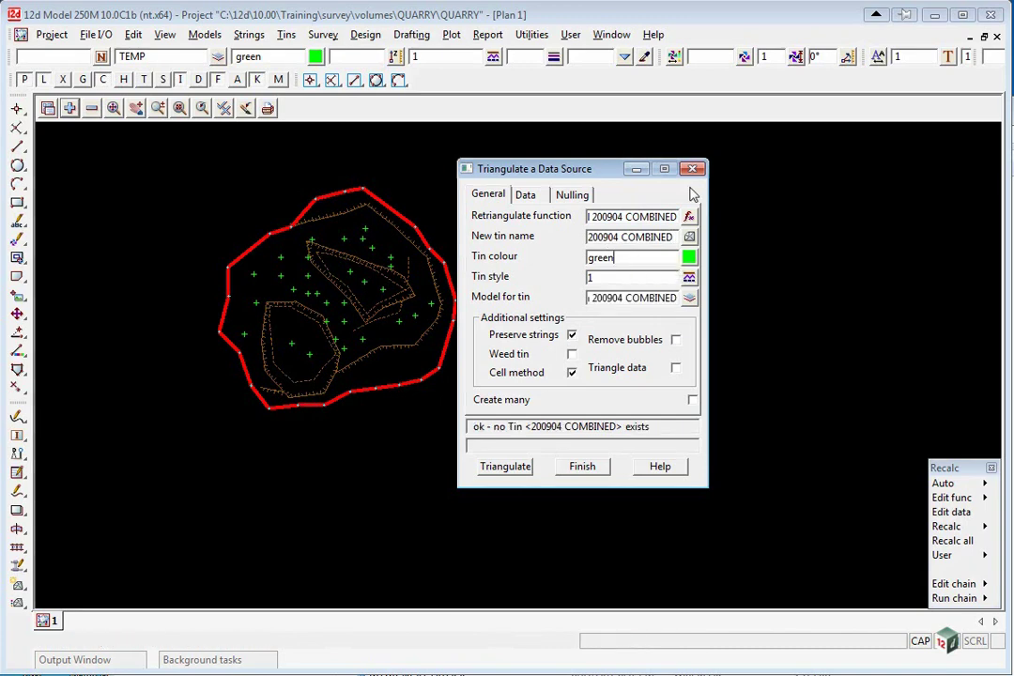
pyautogui.click(689, 258)
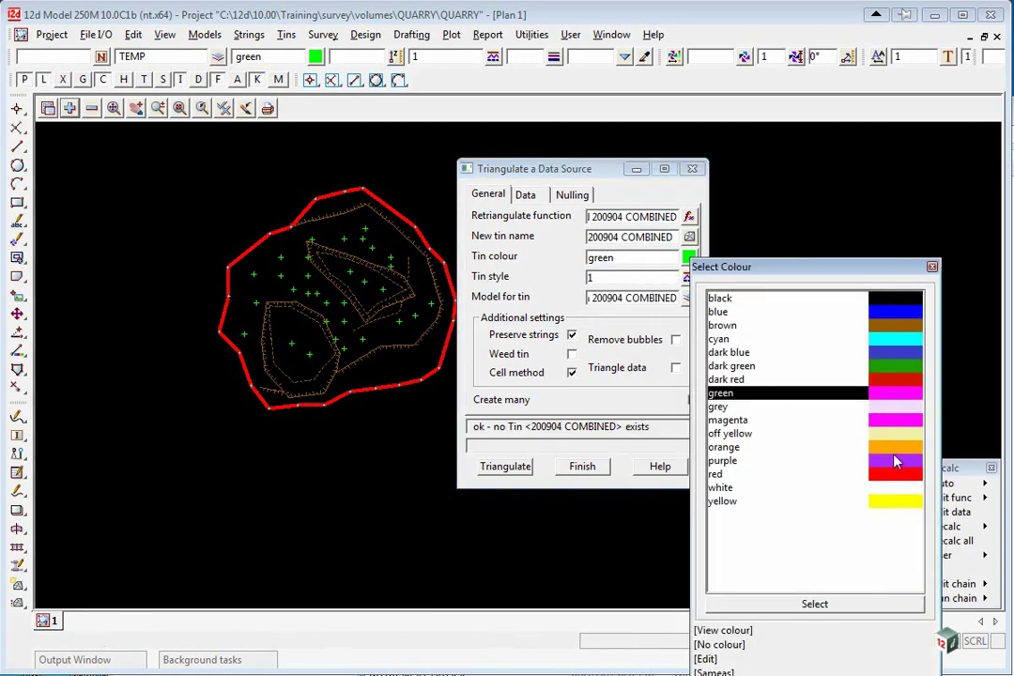
pyautogui.doubleClick(896, 448)
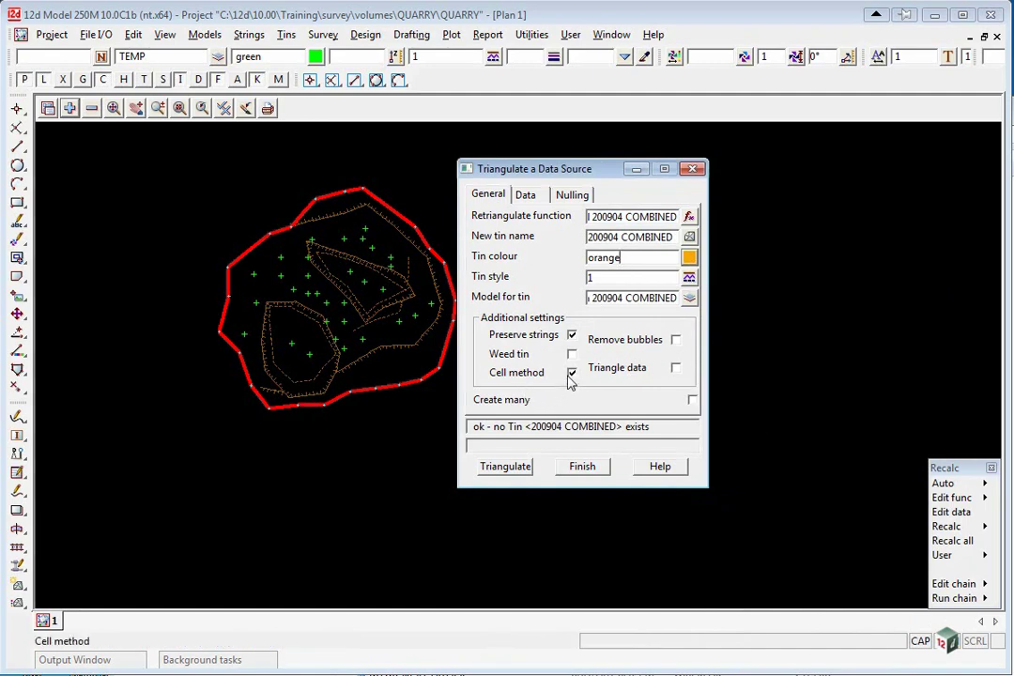
# Use View 1 as the data source and the EXTRA DTMBDY boundary as null polygon
pyautogui.click(526, 196)
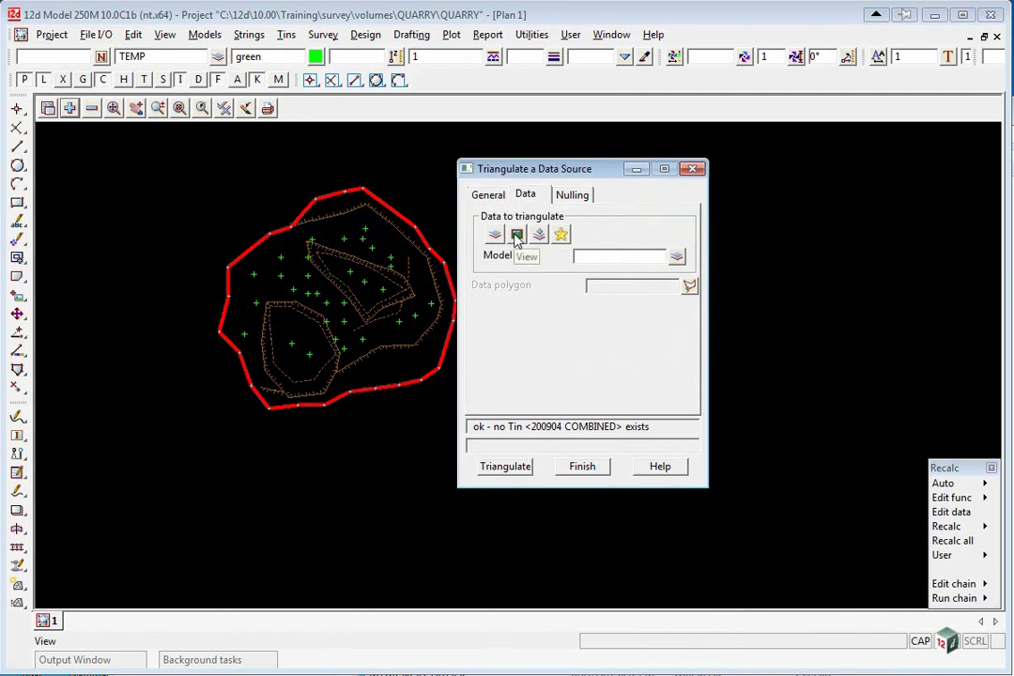
pyautogui.click(517, 234)
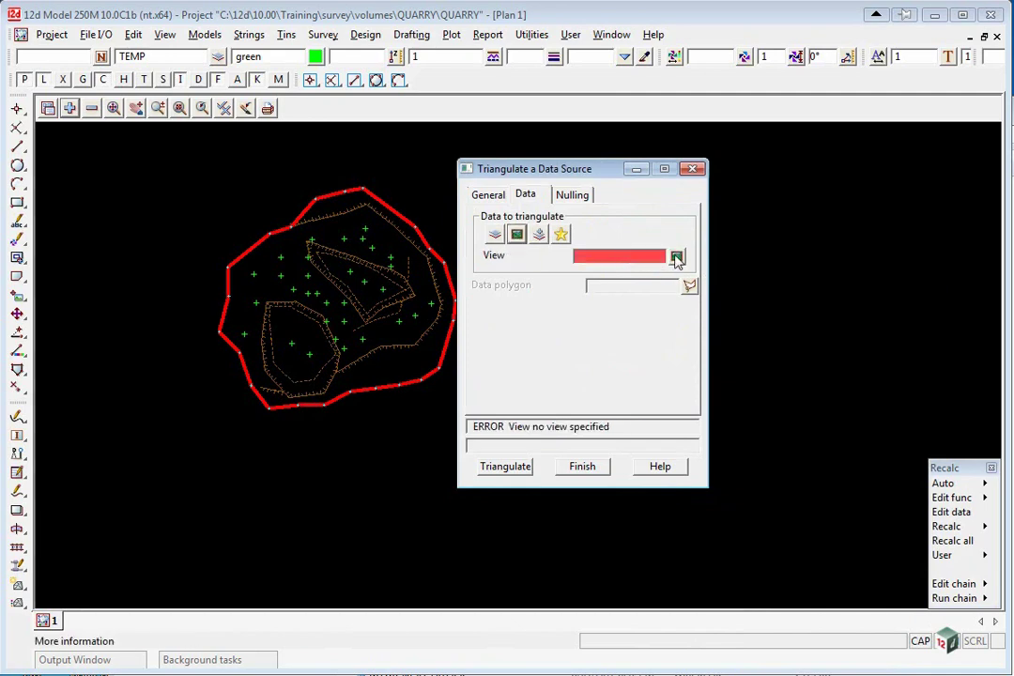
pyautogui.click(676, 256)
pyautogui.click(686, 278)
pyautogui.click(572, 198)
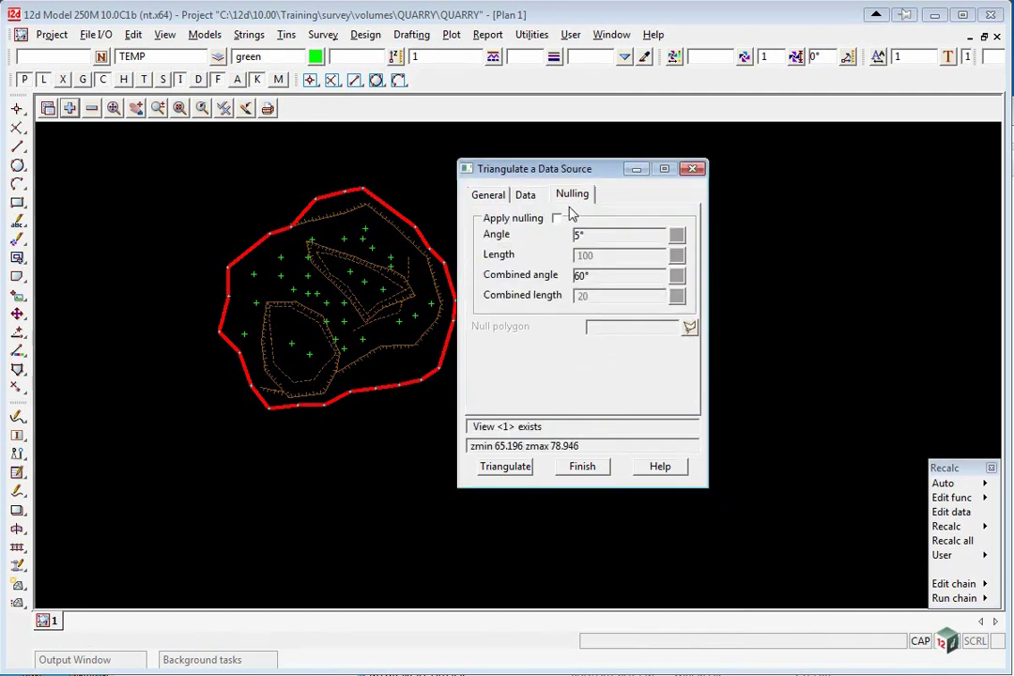
pyautogui.click(584, 278)
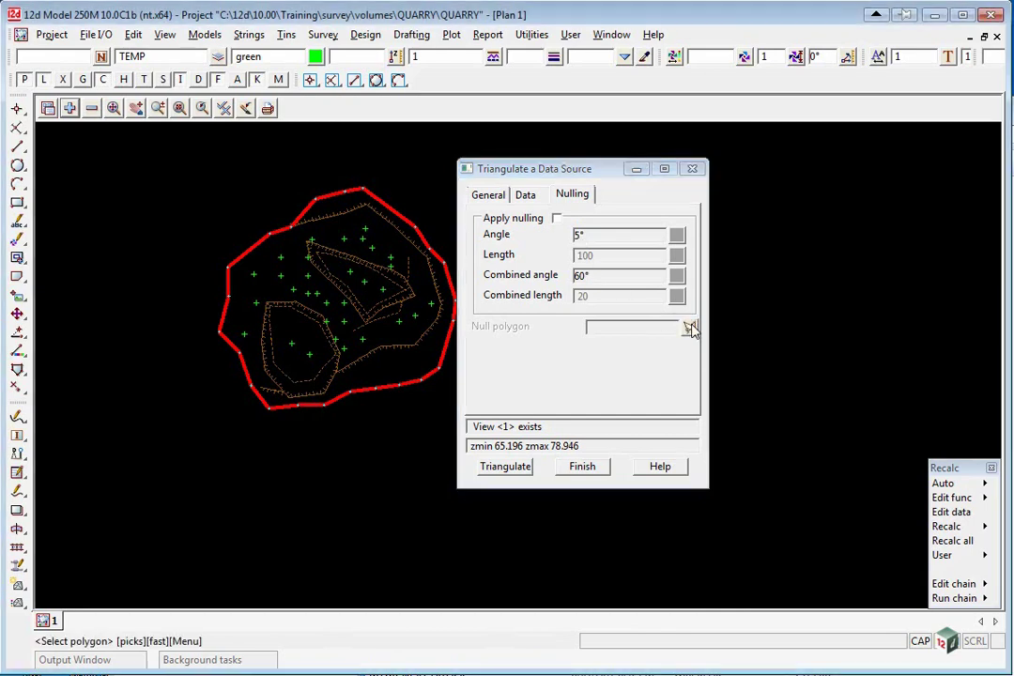
pyautogui.click(333, 197)
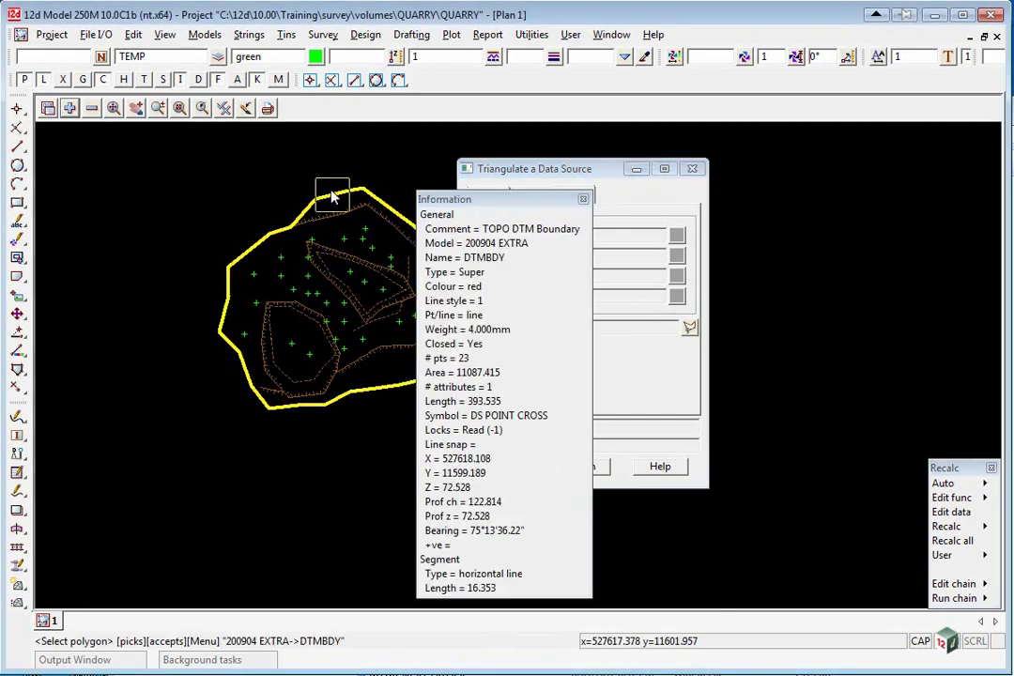
pyautogui.middleClick(332, 197)
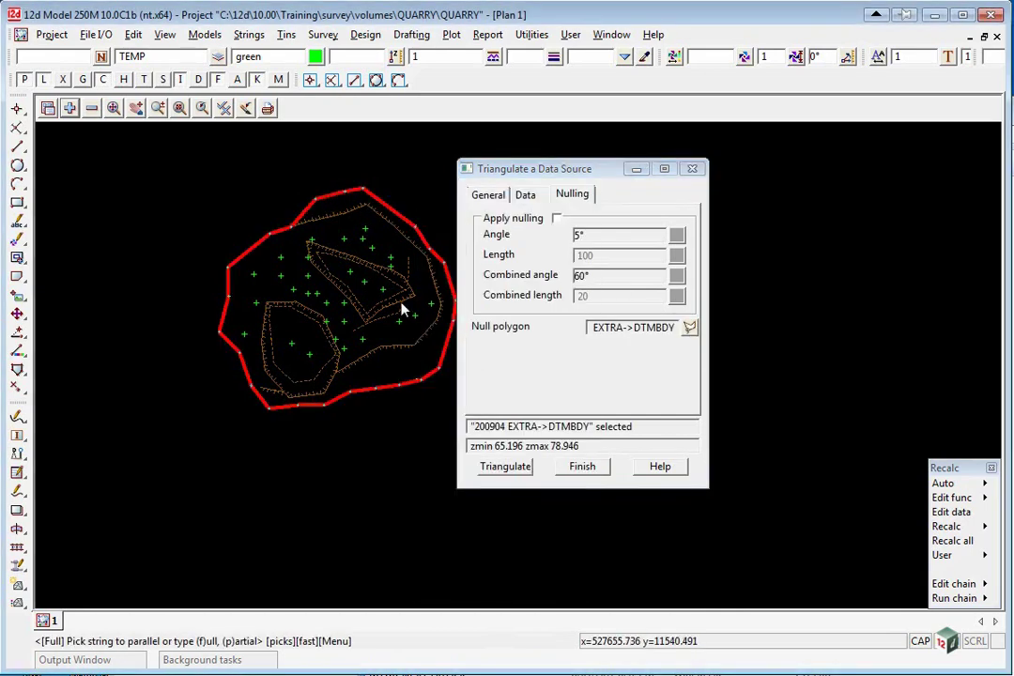
# Triangulate the tin and add 200904 COMBINED to Plan 1
pyautogui.click(503, 467)
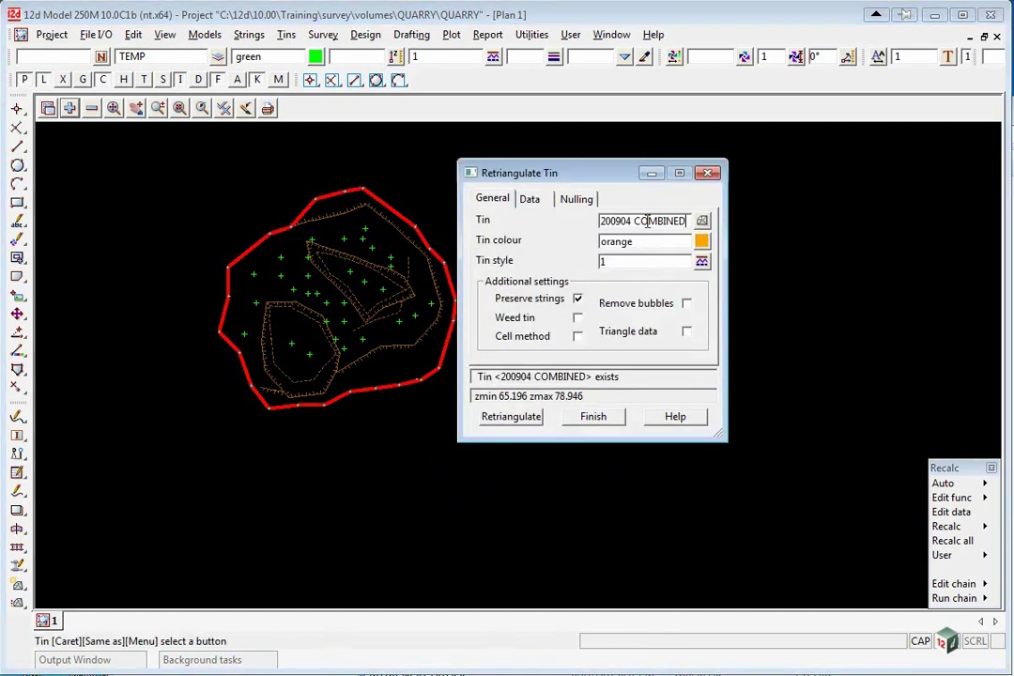
pyautogui.click(69, 108)
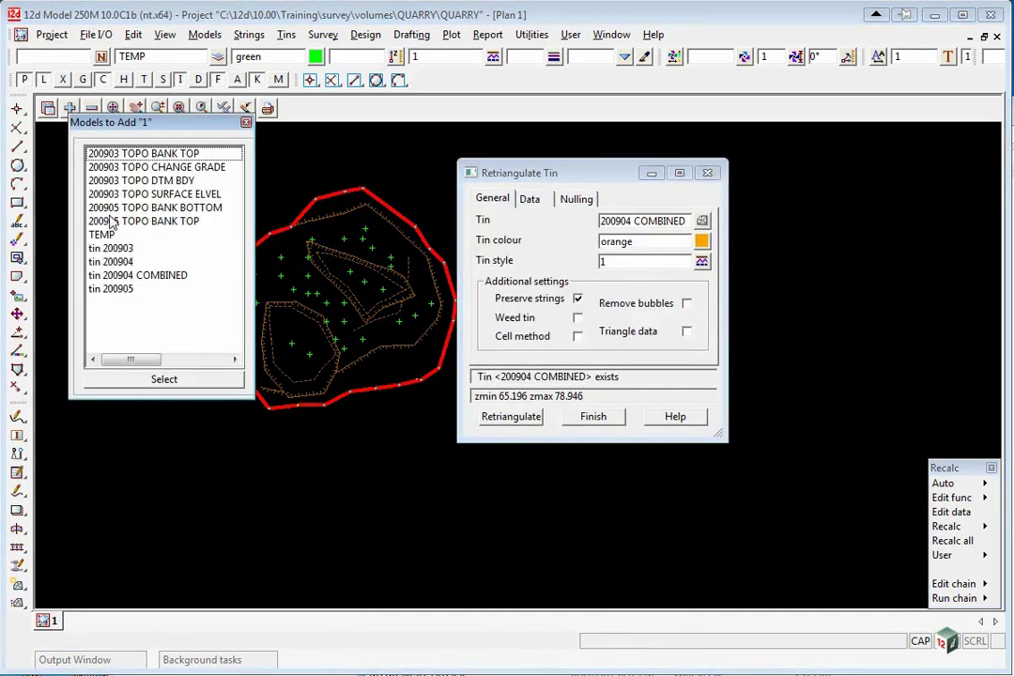
pyautogui.doubleClick(129, 286)
pyautogui.scroll(4, 373, 290)
pyautogui.moveTo(578, 179); pyautogui.dragTo(747, 174)
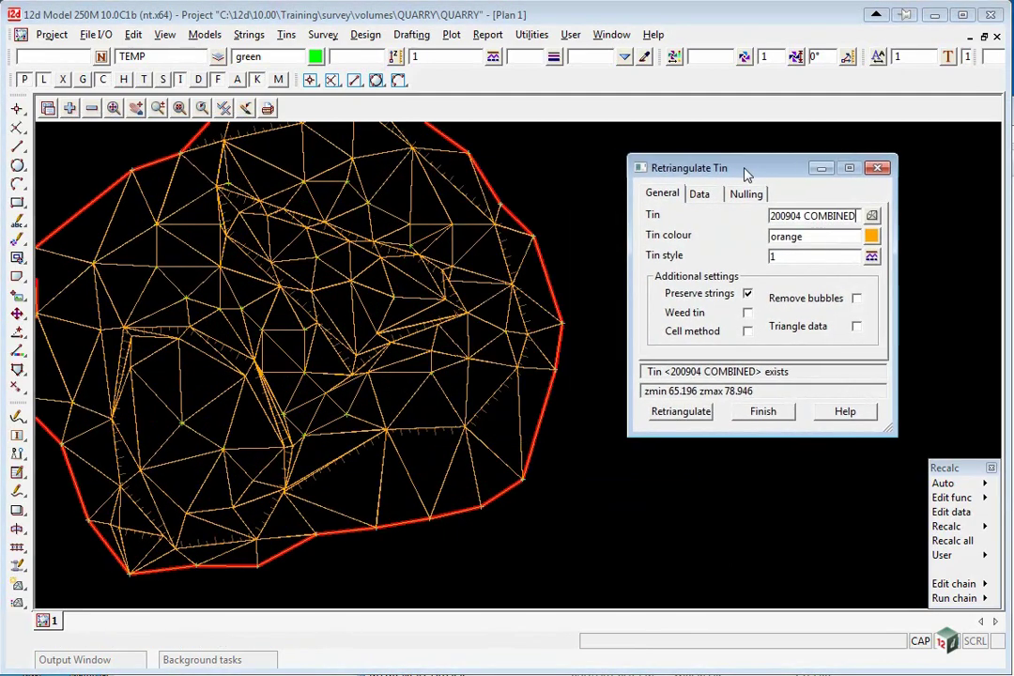
# Turn on tin contours, zoom to fit, and finish the retriangulation
pyautogui.click(223, 108)
pyautogui.click(273, 278)
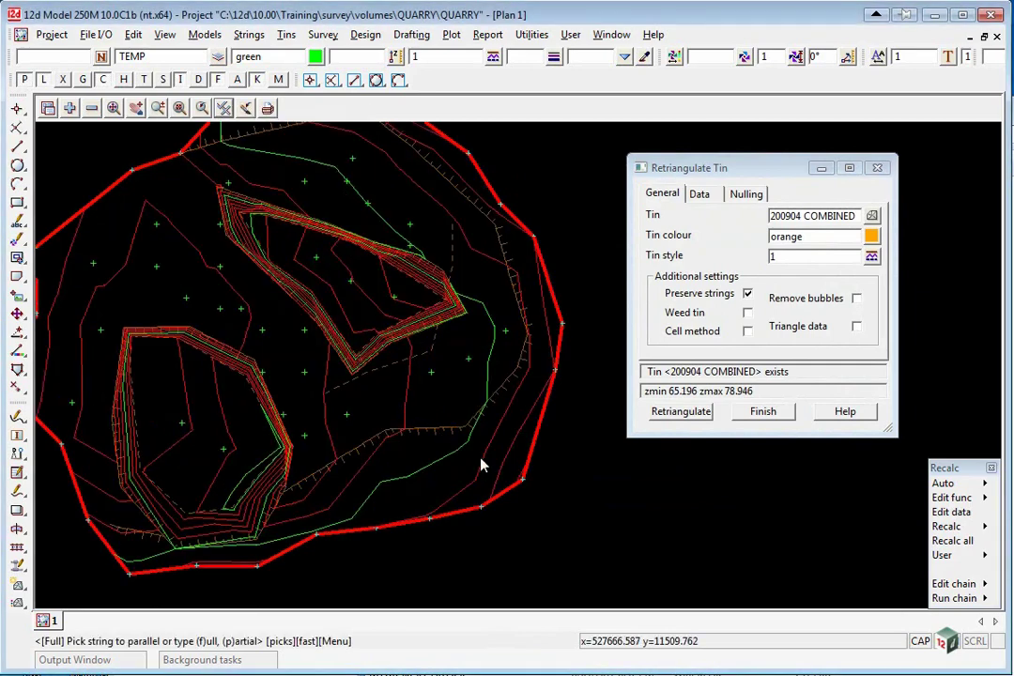
pyautogui.scroll(-3, 482, 464)
pyautogui.scroll(3, 360, 545)
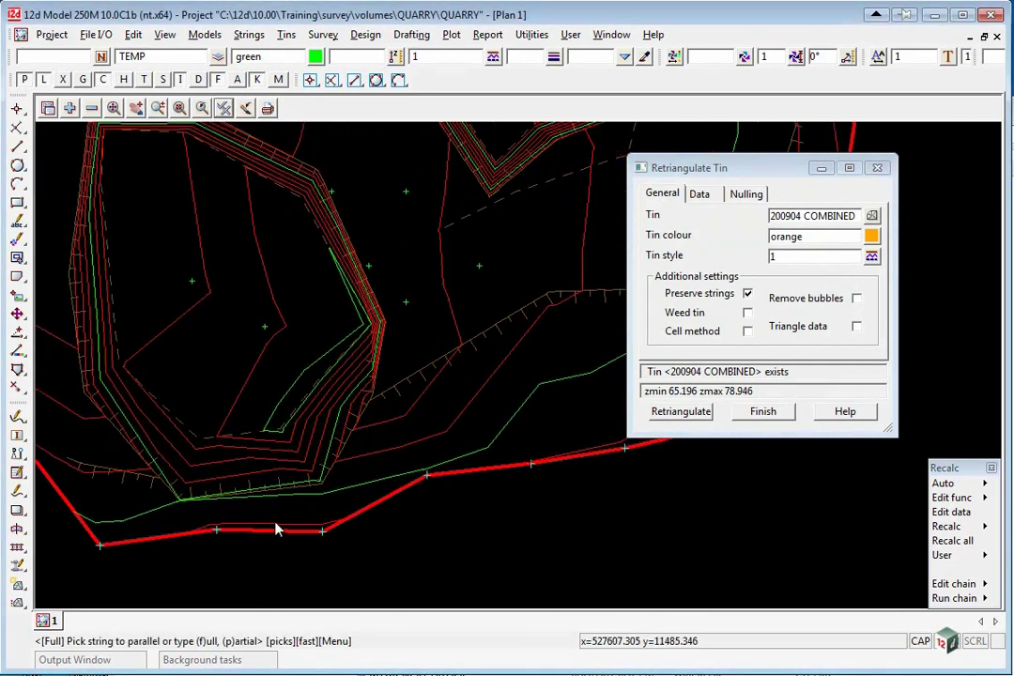
pyautogui.scroll(-1, 259, 502)
pyautogui.scroll(-1, 259, 502)
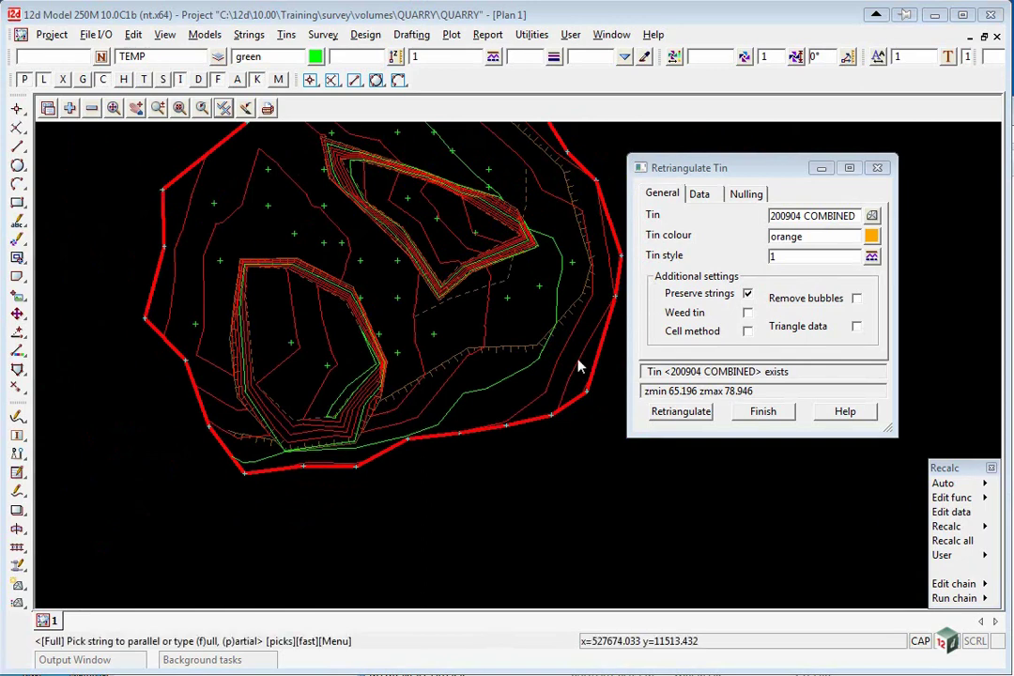
pyautogui.click(765, 414)
pyautogui.scroll(-1, 478, 550)
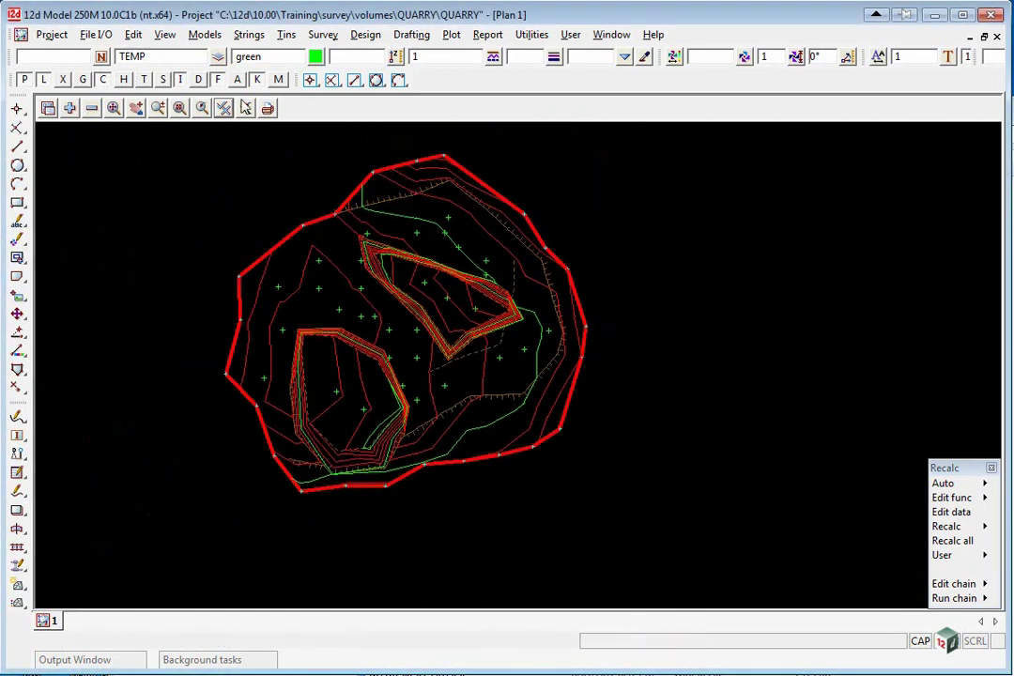
# Create a maximised Perspective OpenGL view containing tin 200904 COMBINED
pyautogui.click(165, 35)
pyautogui.moveTo(283, 55)
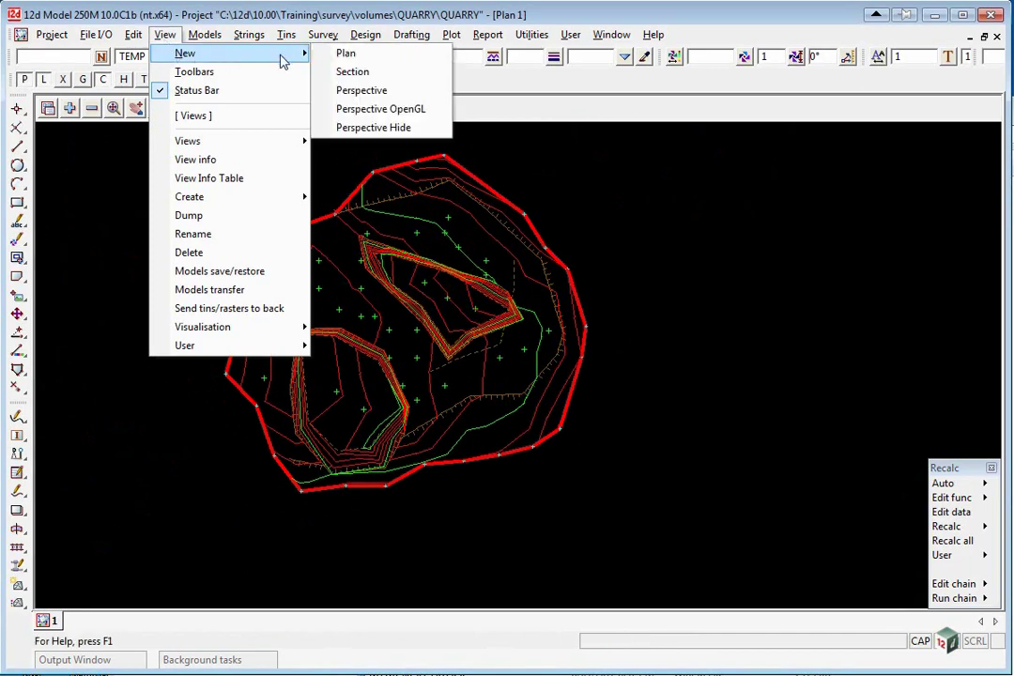
pyautogui.click(420, 110)
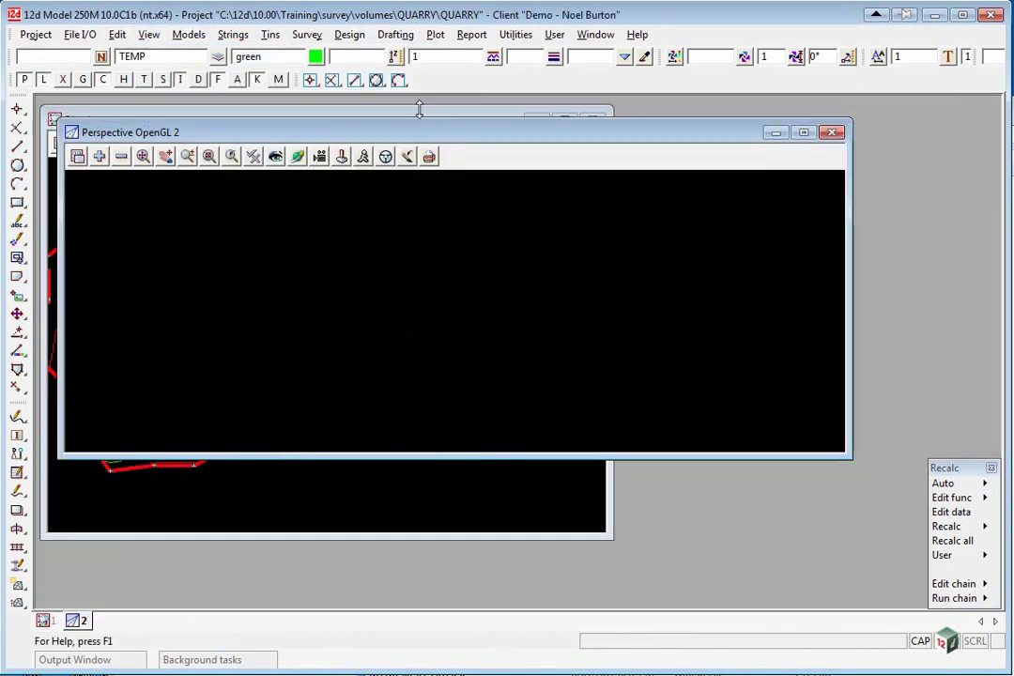
pyautogui.click(99, 155)
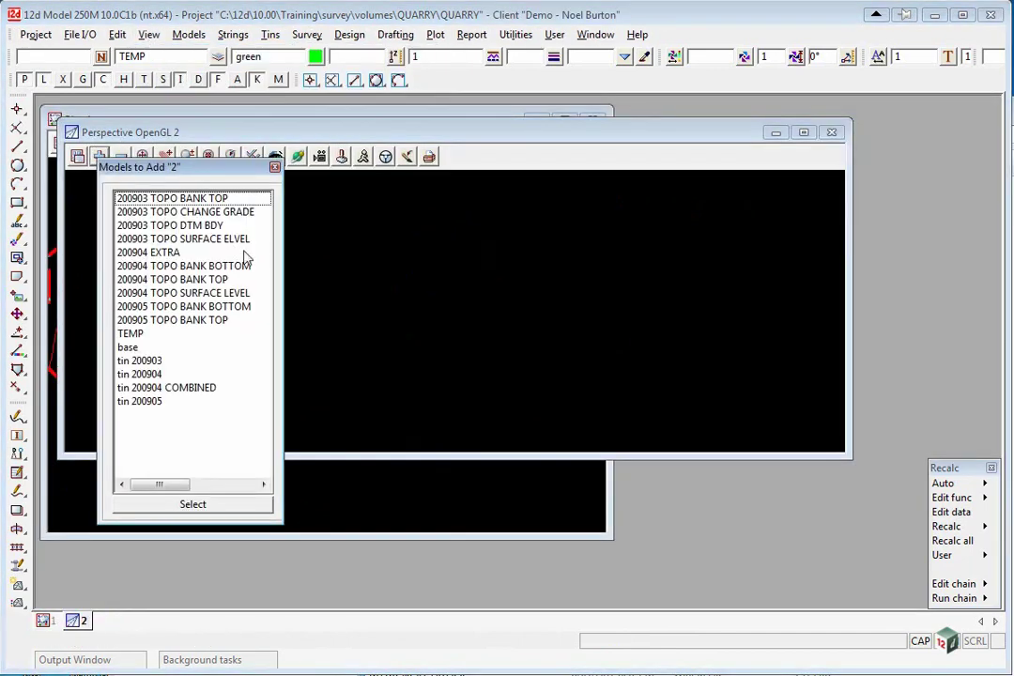
pyautogui.doubleClick(181, 393)
pyautogui.doubleClick(284, 134)
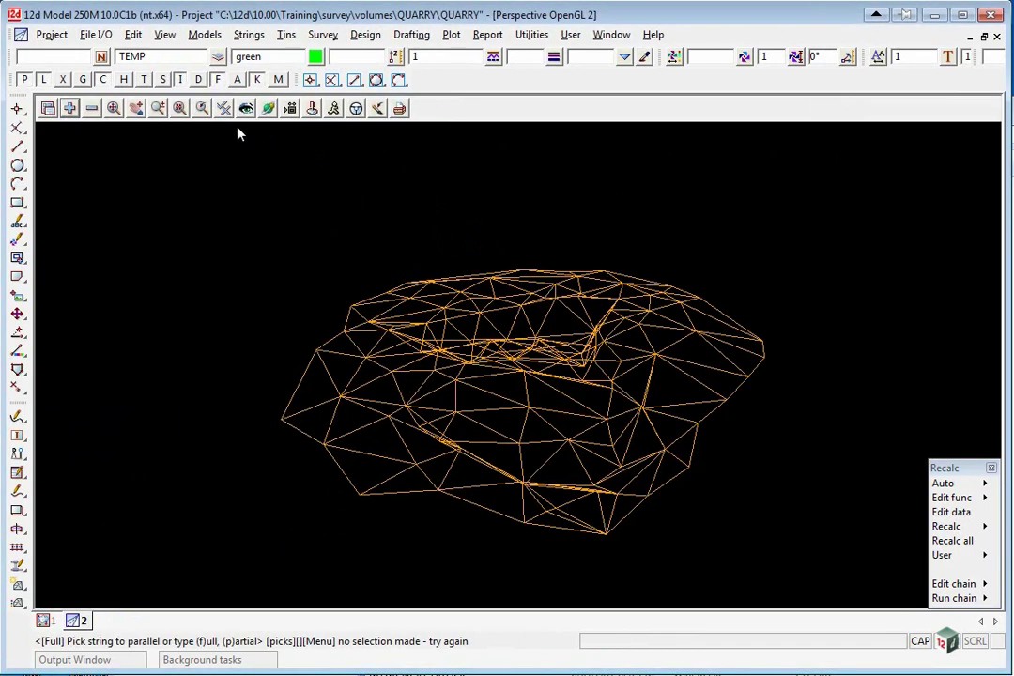
# Shade the tin, orbit it to a new angle, and return to Plan 1
pyautogui.click(223, 109)
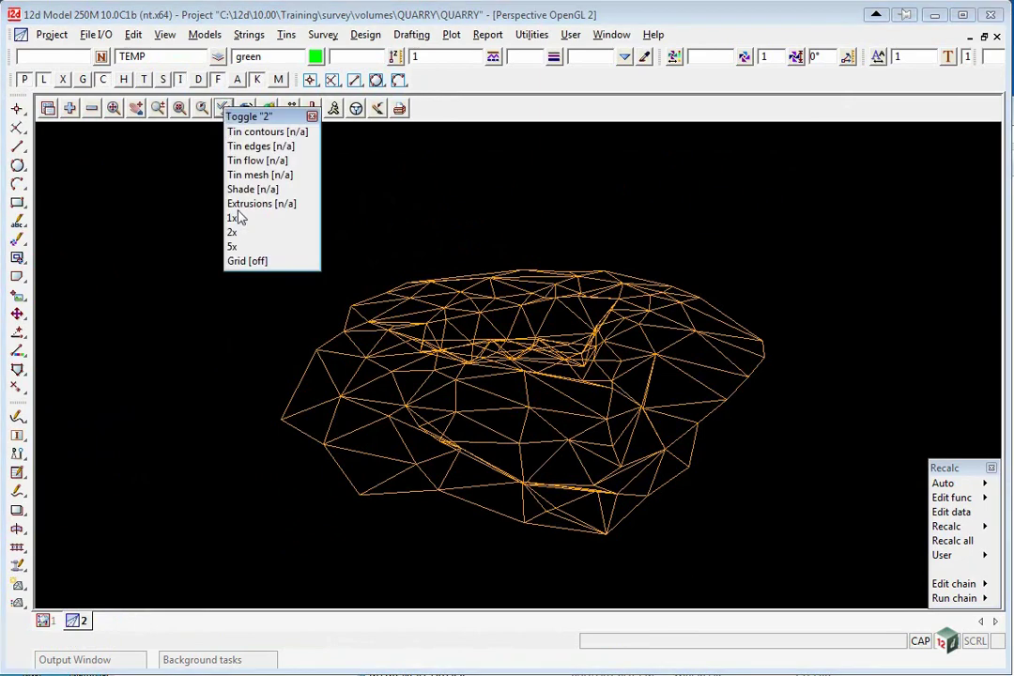
pyautogui.click(244, 189)
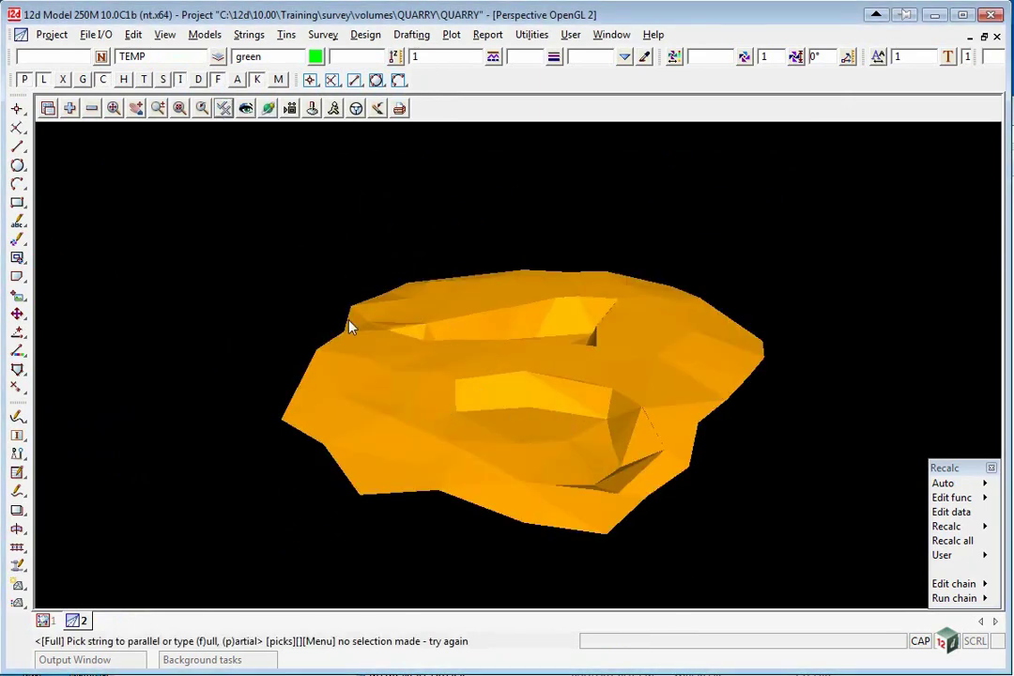
pyautogui.click(268, 108)
pyautogui.moveTo(545, 394)
pyautogui.mouseDown()
pyautogui.moveTo(363, 442)
pyautogui.moveTo(518, 431)
pyautogui.moveTo(391, 459)
pyautogui.moveTo(550, 390)
pyautogui.moveTo(463, 223)
pyautogui.moveTo(362, 380)
pyautogui.moveTo(643, 371)
pyautogui.moveTo(358, 412)
pyautogui.moveTo(498, 432)
pyautogui.moveTo(525, 413)
pyautogui.mouseUp()
pyautogui.press('Escape')
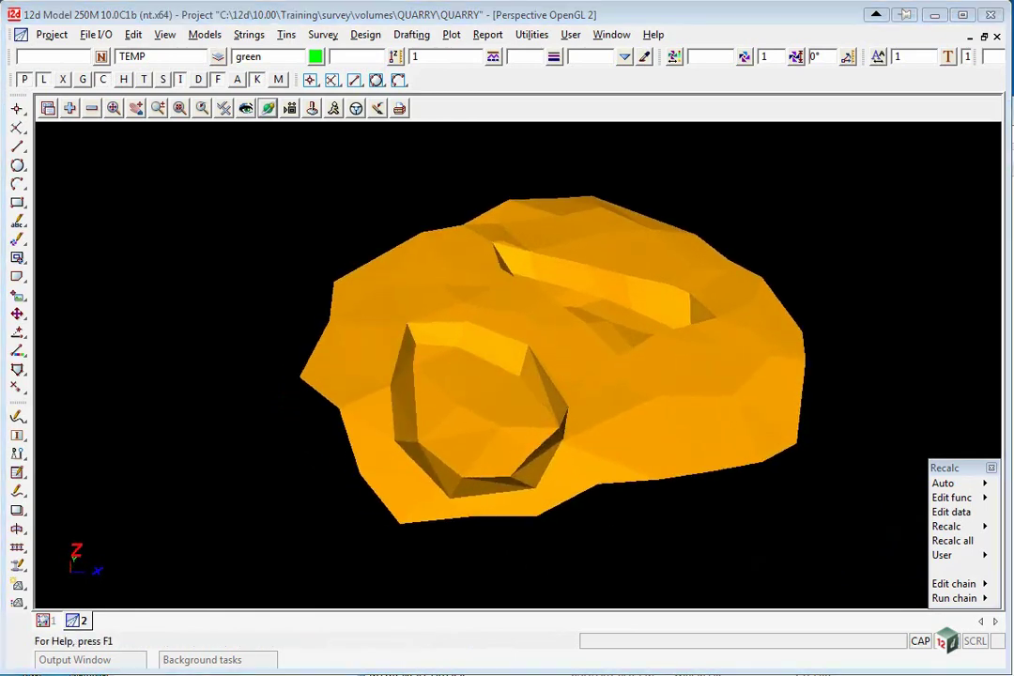
pyautogui.click(44, 622)
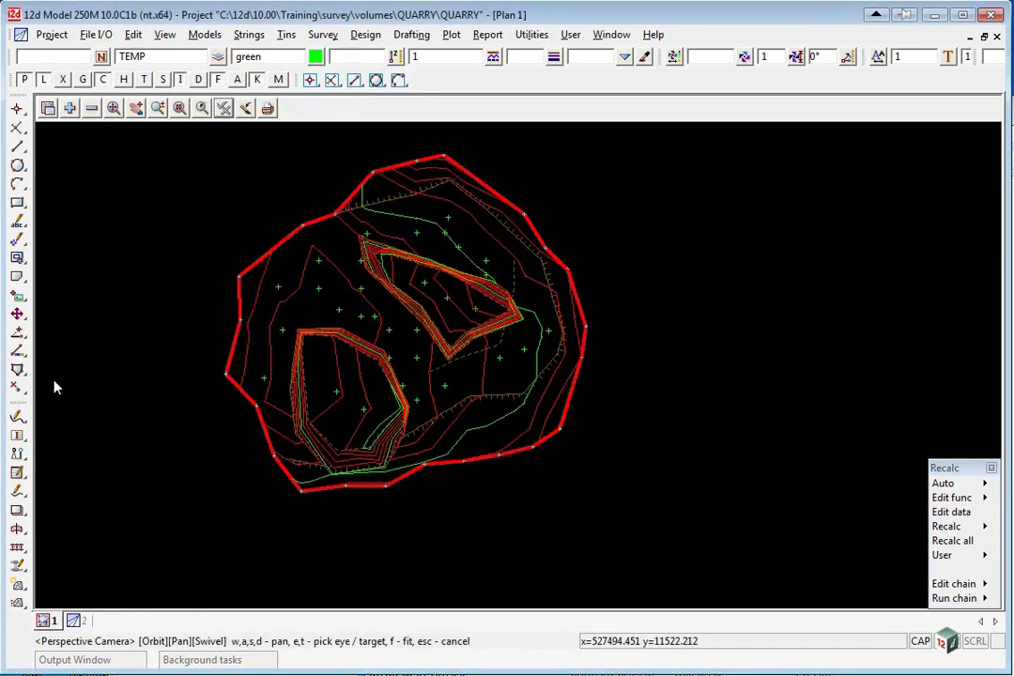
# Remove base and tin 200904 COMBINED from Plan 1
pyautogui.click(93, 109)
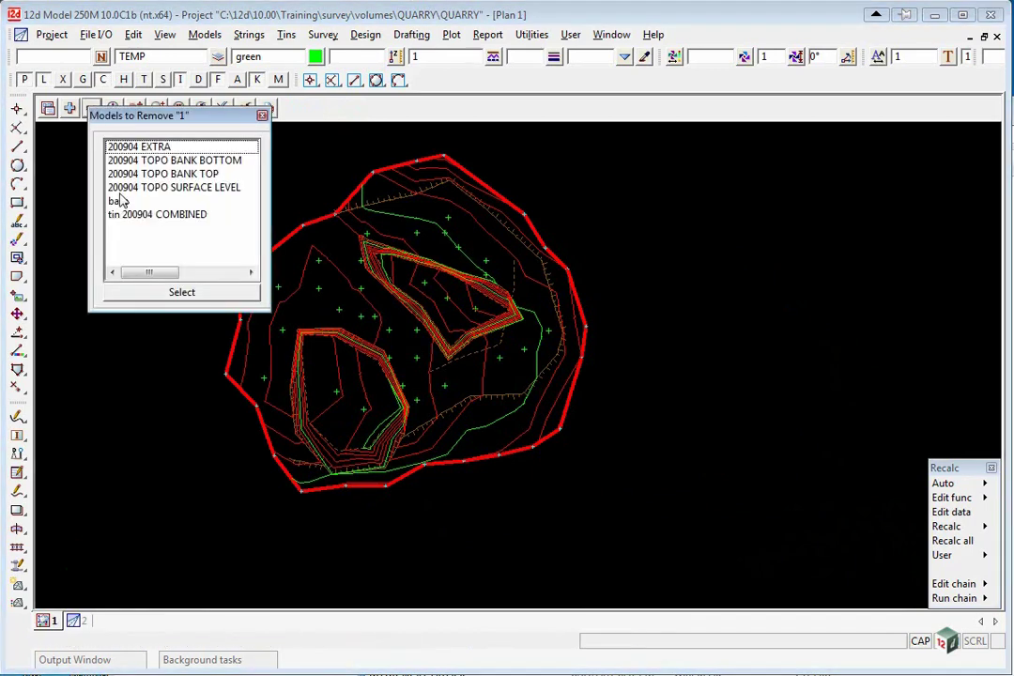
pyautogui.moveTo(120, 203); pyautogui.dragTo(140, 251)
pyautogui.click(178, 291)
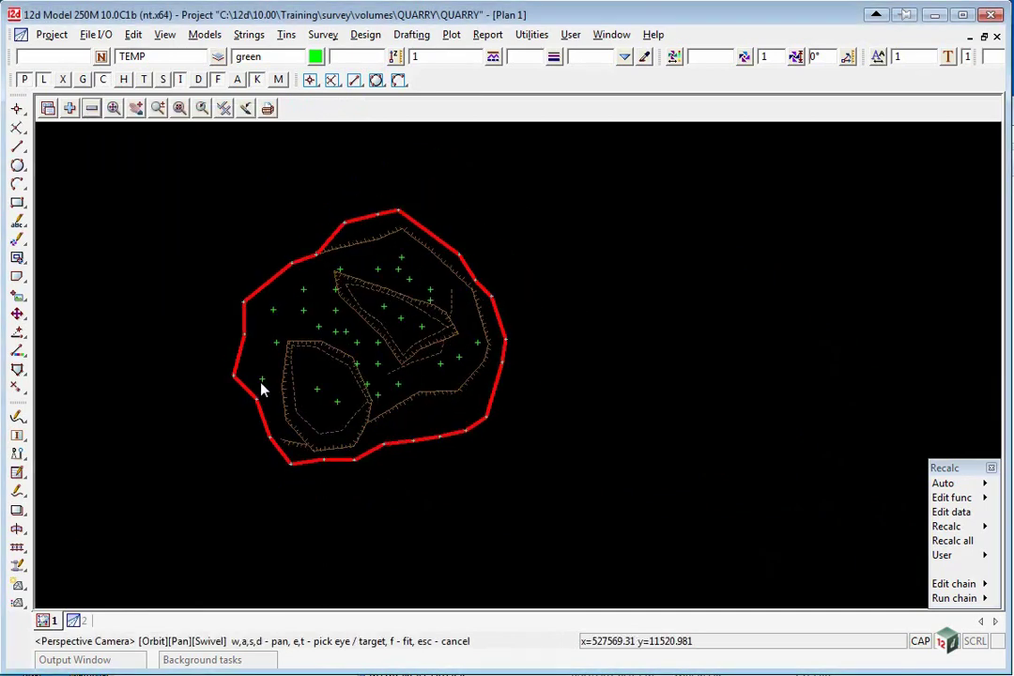
# Add the 200905 TOPO BANK BOTTOM and BANK TOP models to Plan 1
pyautogui.click(70, 108)
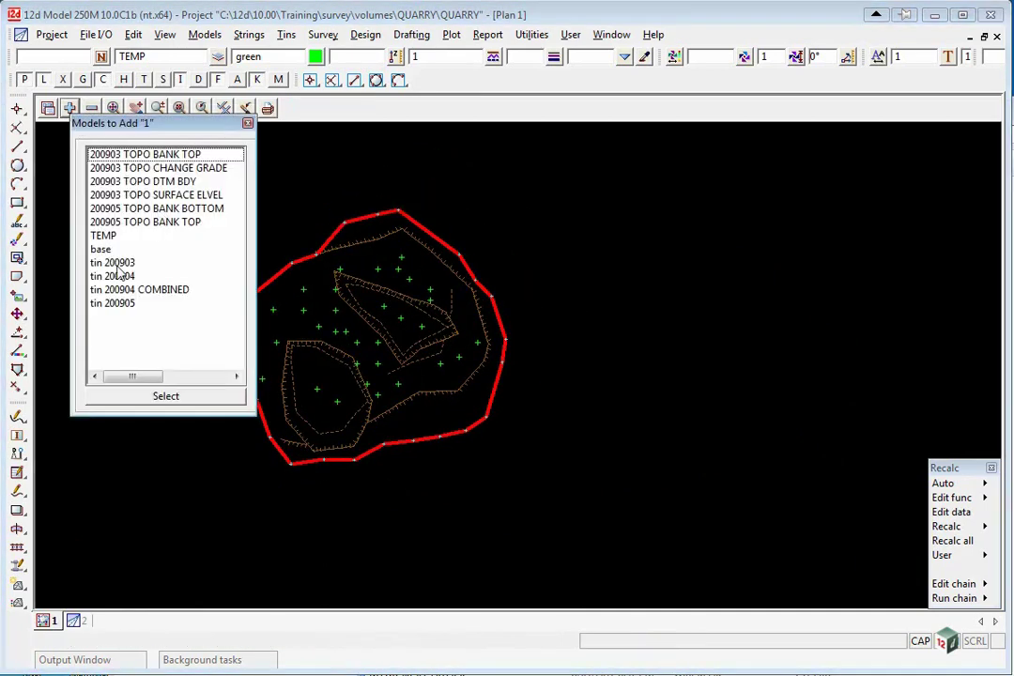
pyautogui.moveTo(134, 208); pyautogui.dragTo(136, 223)
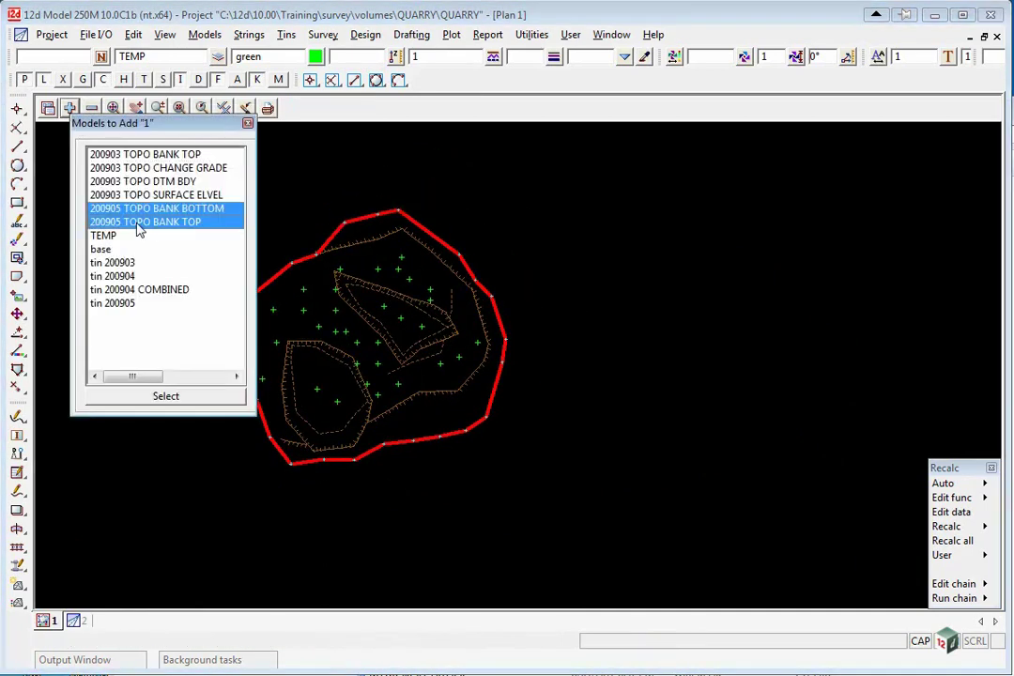
pyautogui.click(177, 395)
pyautogui.scroll(2, 460, 422)
pyautogui.scroll(1, 460, 423)
pyautogui.scroll(-5, 498, 417)
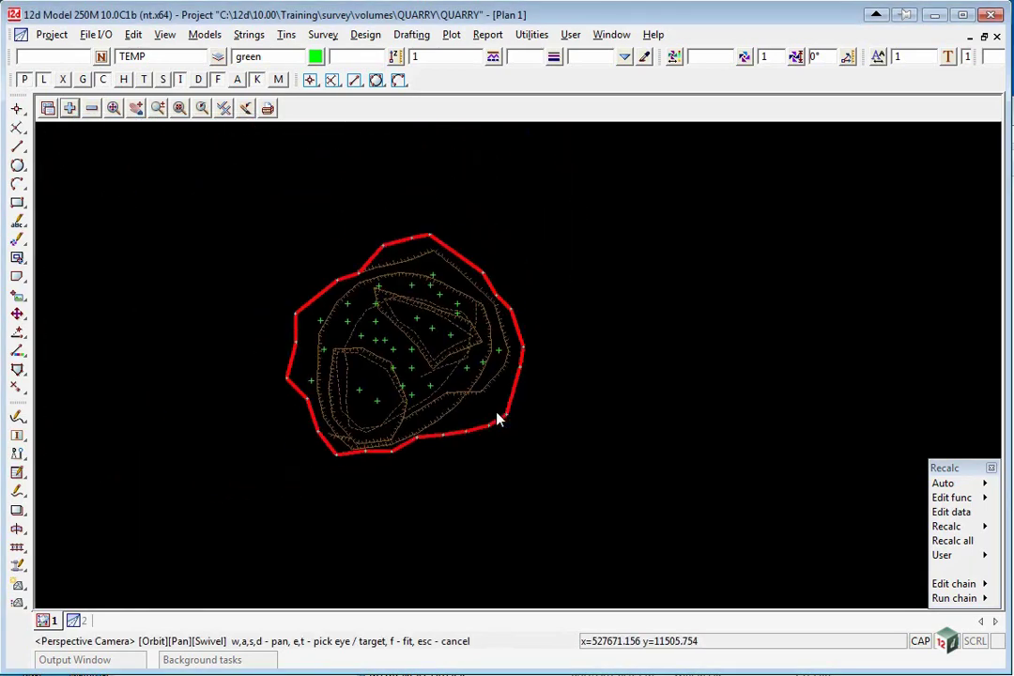
# Set up exact tin-to-tin volumes from 200904 COMBINED to 200905, reporting to MAY VOLUMES.rpt
pyautogui.click(365, 35)
pyautogui.moveTo(431, 211)
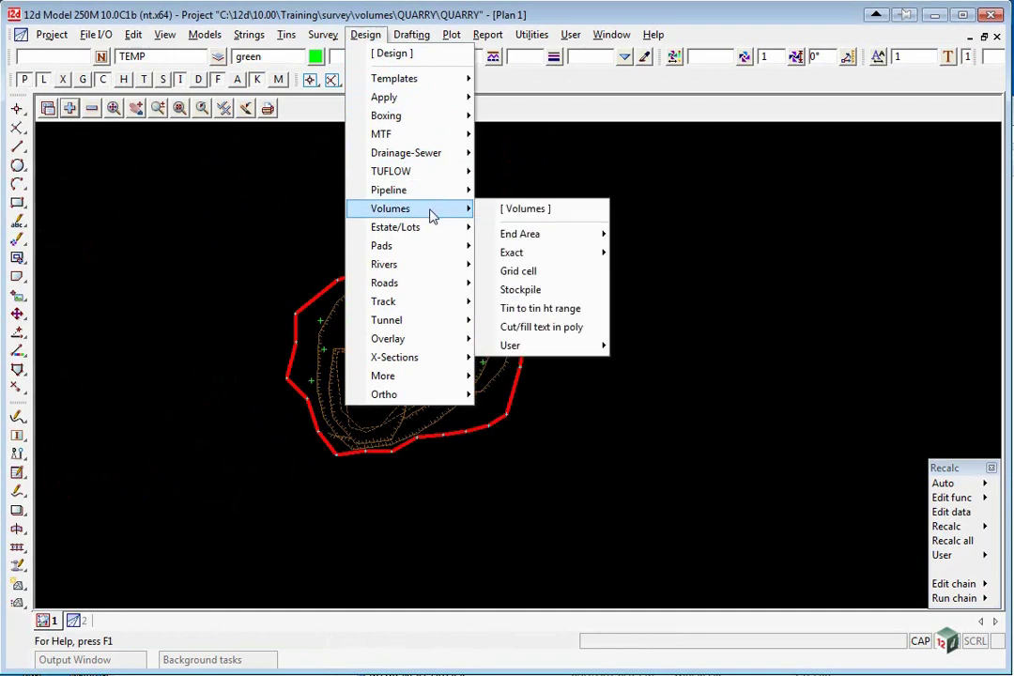
pyautogui.moveTo(554, 252)
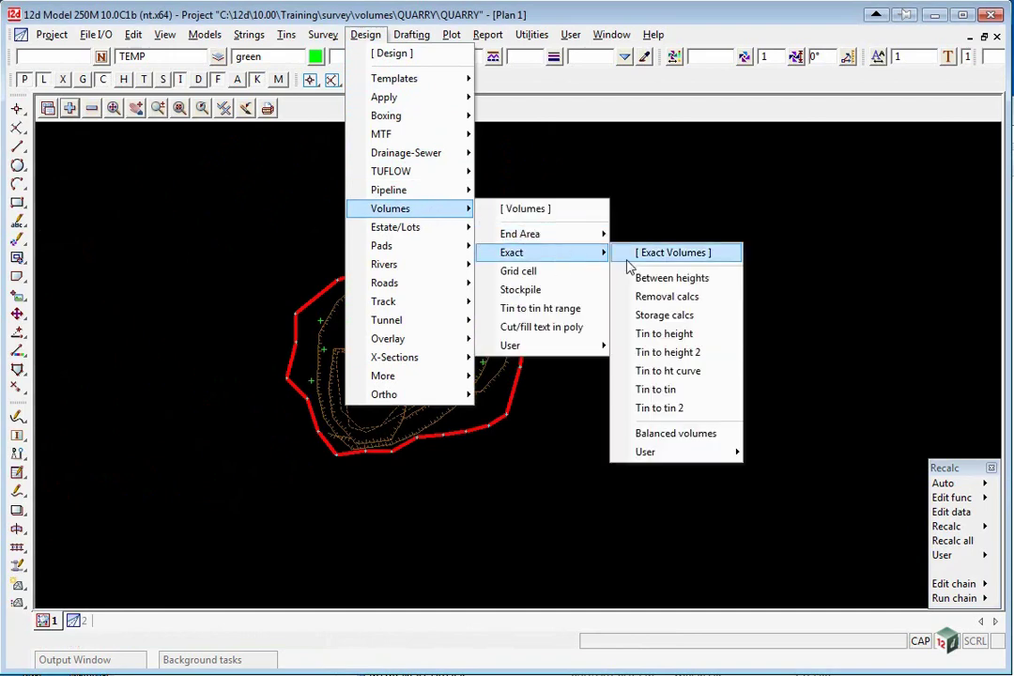
pyautogui.click(654, 389)
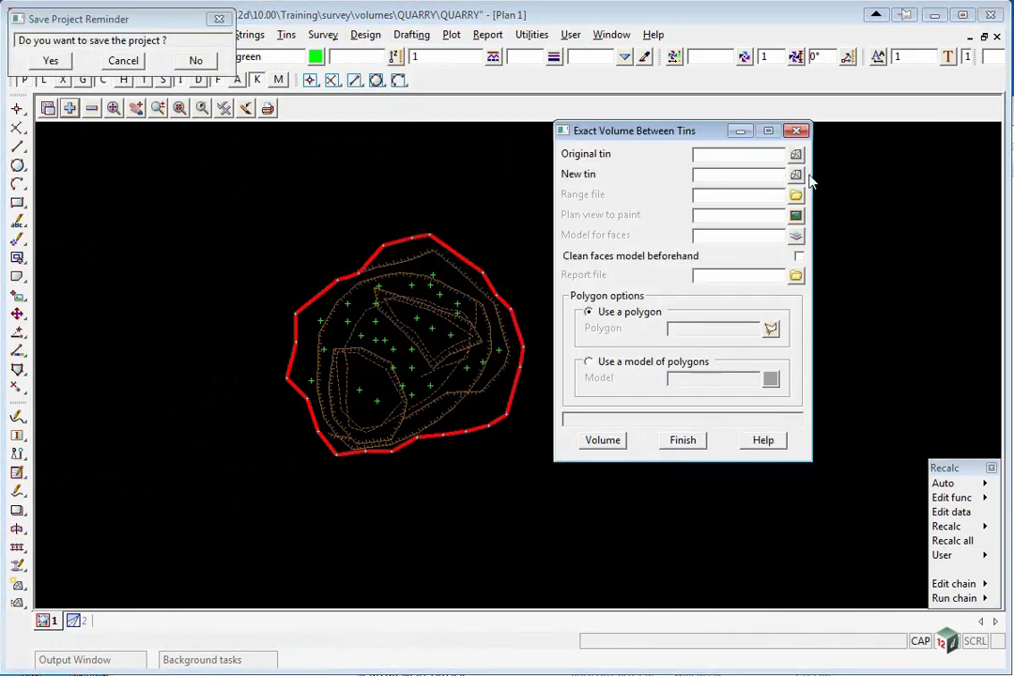
pyautogui.click(796, 156)
pyautogui.click(838, 222)
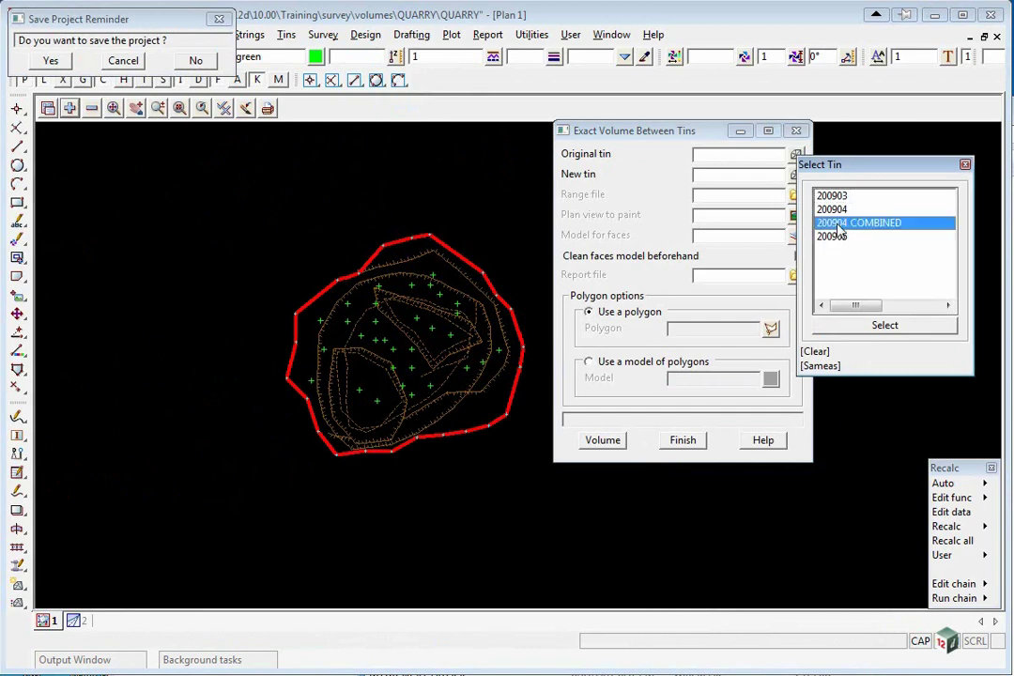
pyautogui.click(795, 176)
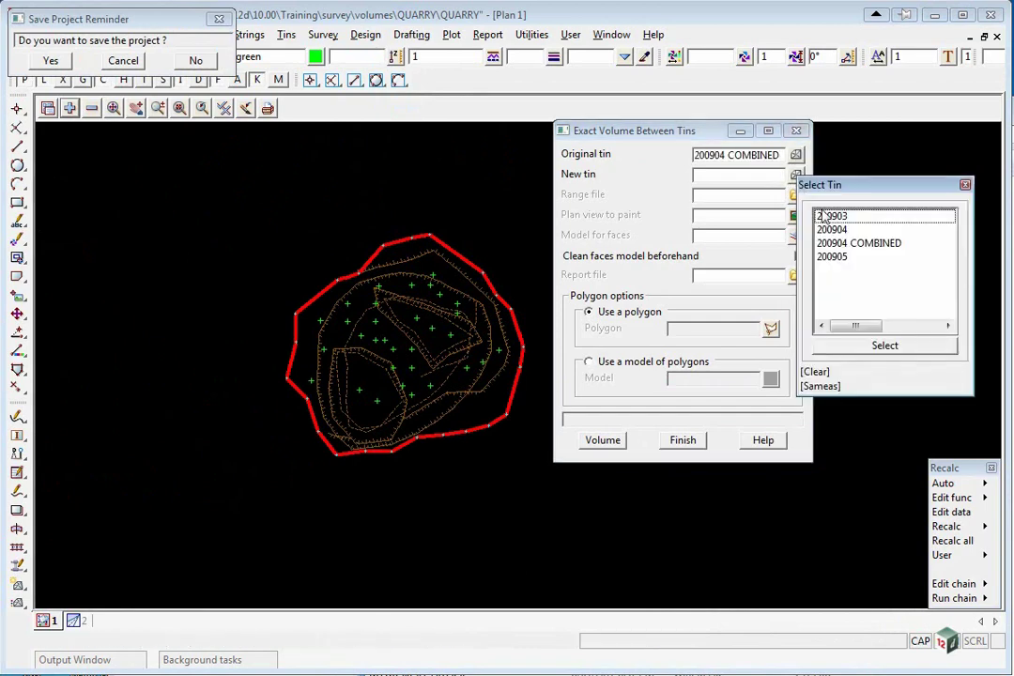
pyautogui.click(830, 256)
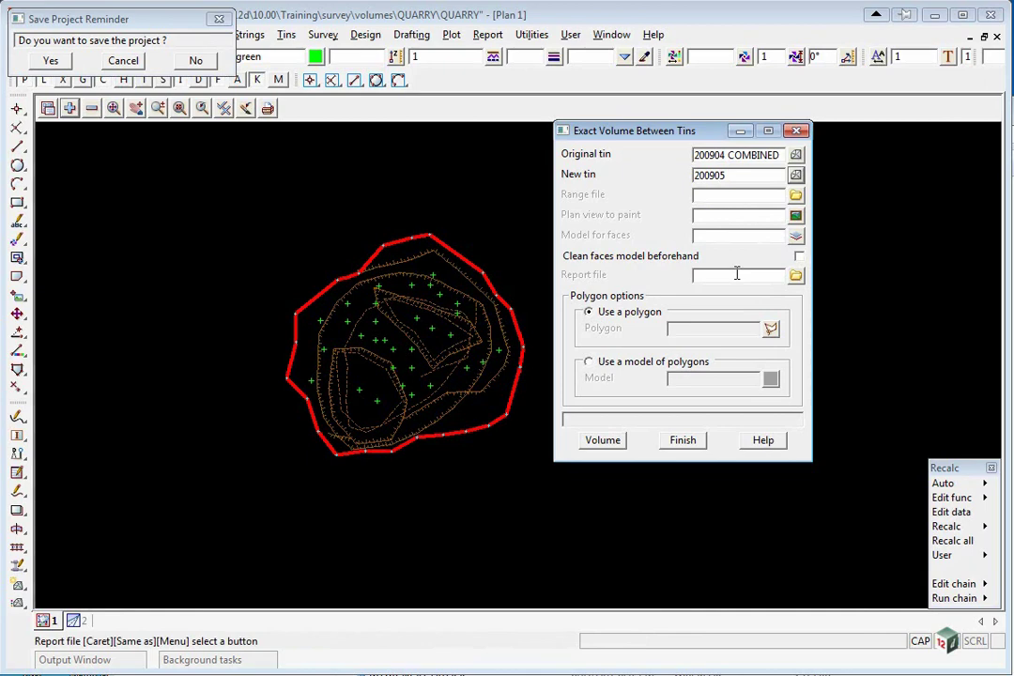
pyautogui.write('MAY VOLUMES')
pyautogui.press('Return')
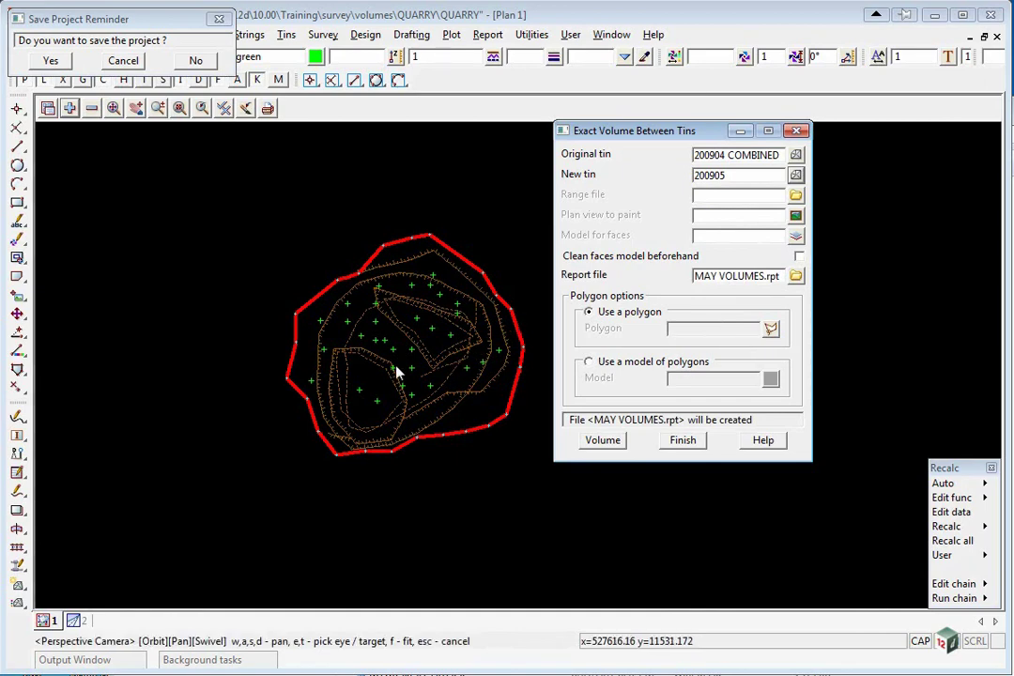
# Bound by the TBL bank-top polygon, compute volumes (cut -62094.691, fill 0.000), then close
pyautogui.click(770, 329)
pyautogui.click(458, 408)
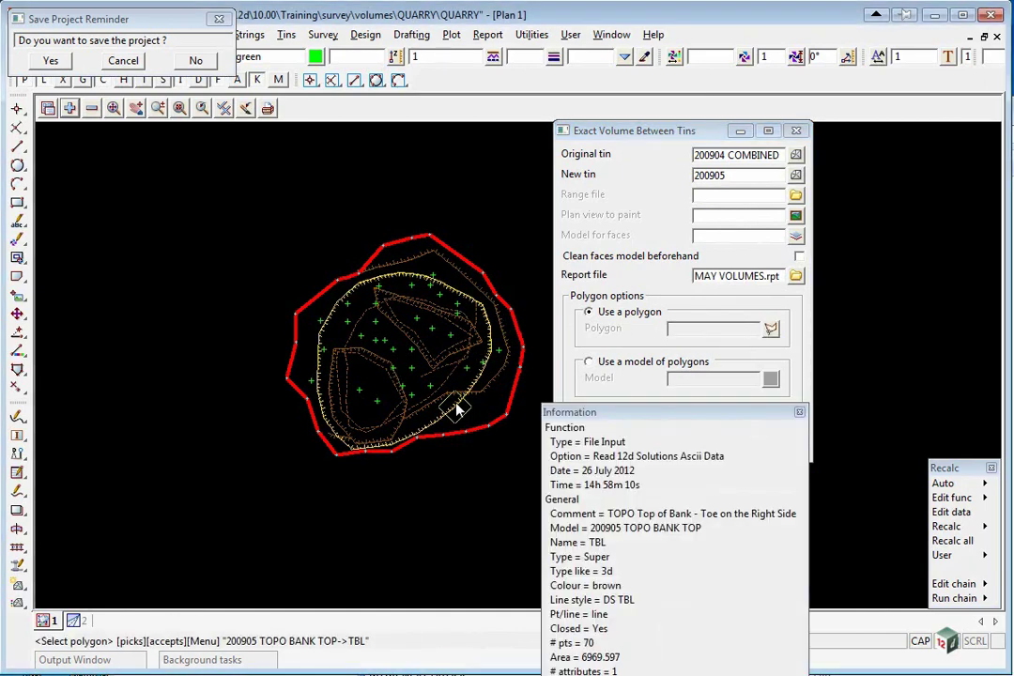
pyautogui.middleClick(457, 408)
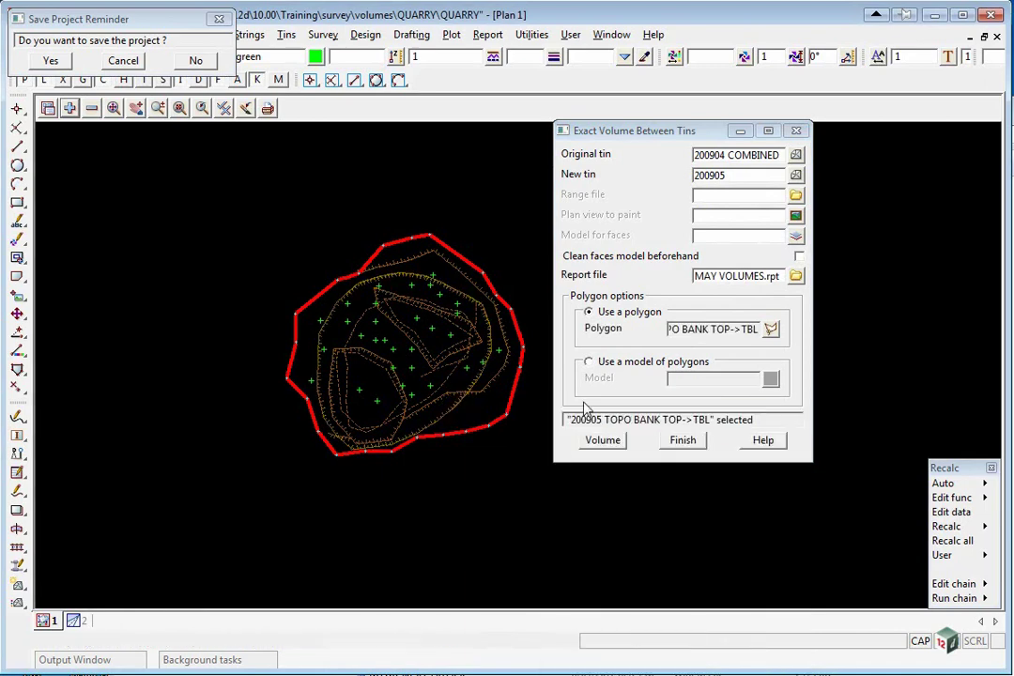
pyautogui.click(600, 439)
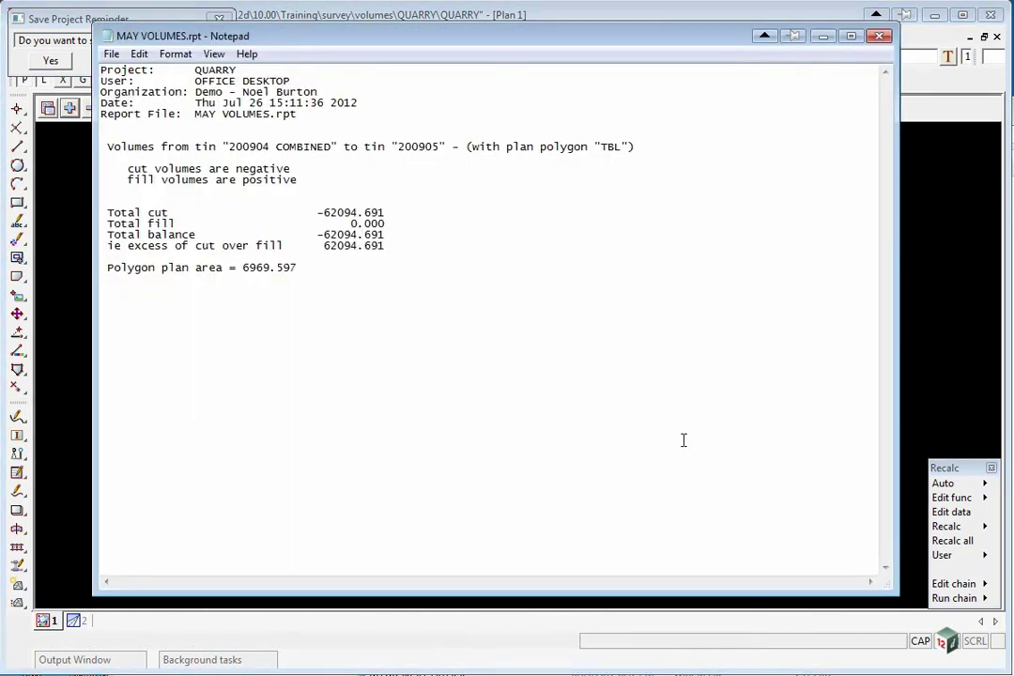
pyautogui.hotkey('alt', 'F4')
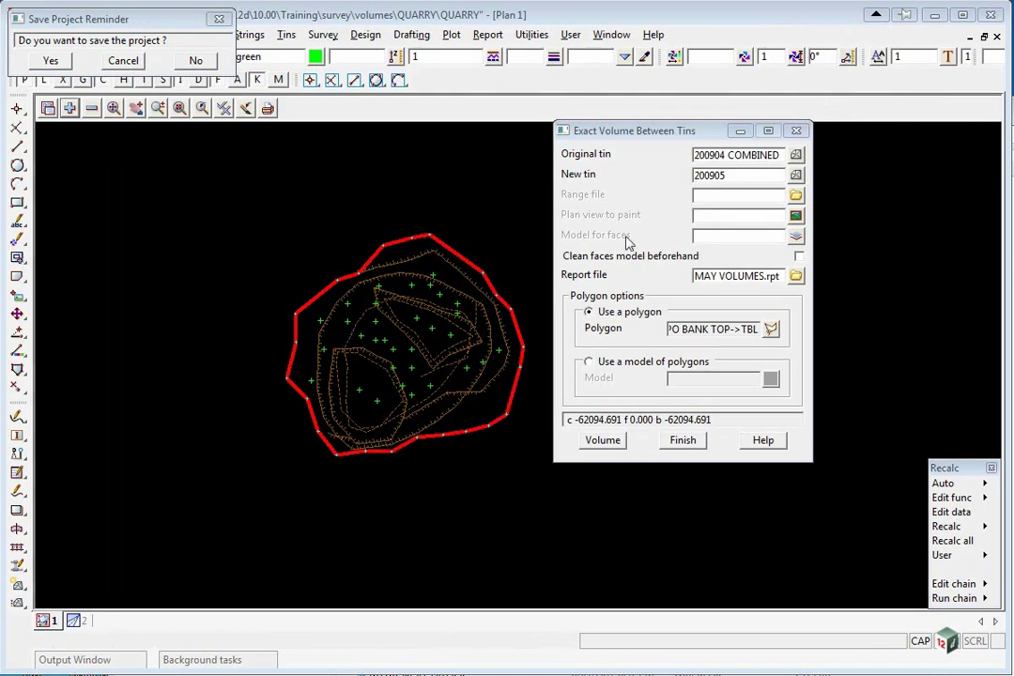
pyautogui.click(683, 441)
# Save the project and remove 200904 EXTRA and the other three 200904 models from Plan 1
pyautogui.click(50, 60)
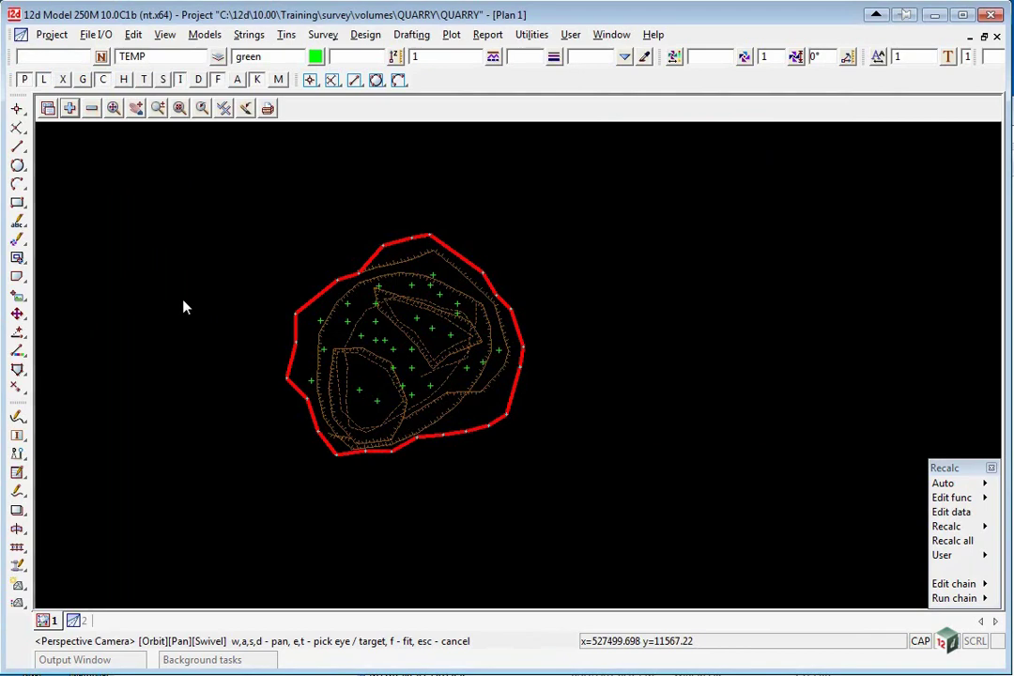
pyautogui.click(92, 109)
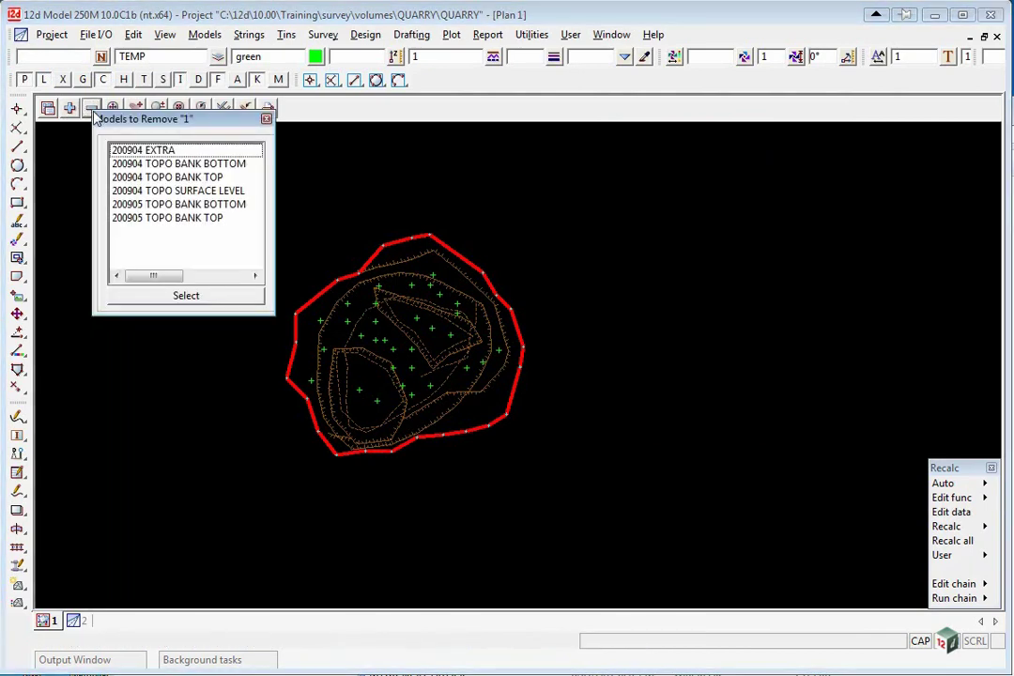
pyautogui.click(148, 151)
pyautogui.keyDown('shift'); pyautogui.click(159, 190); pyautogui.keyUp('shift')
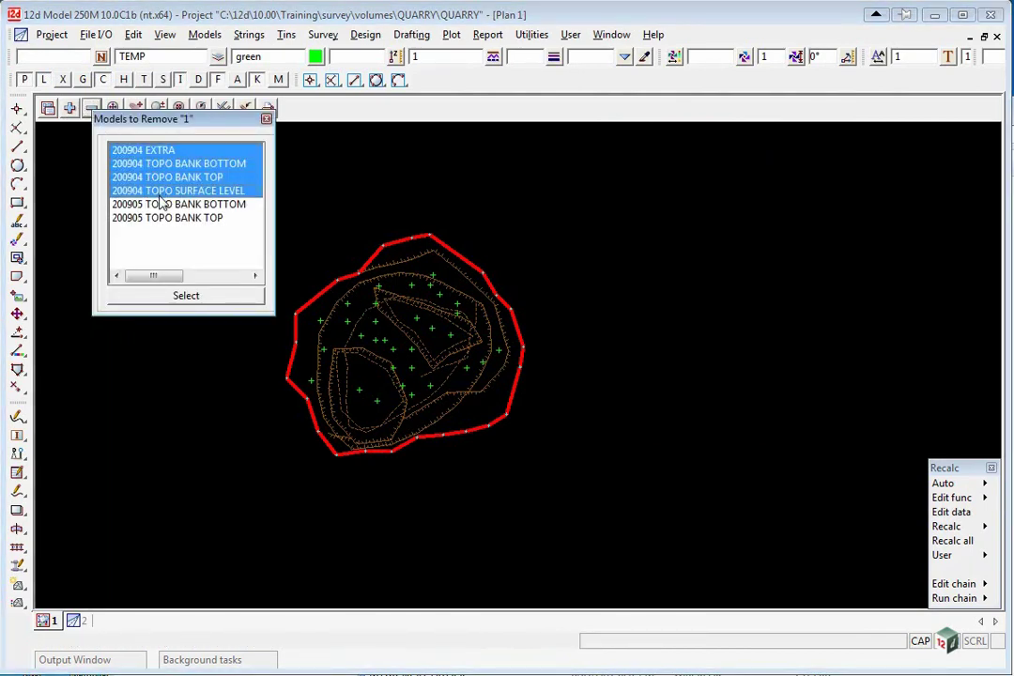
pyautogui.click(207, 296)
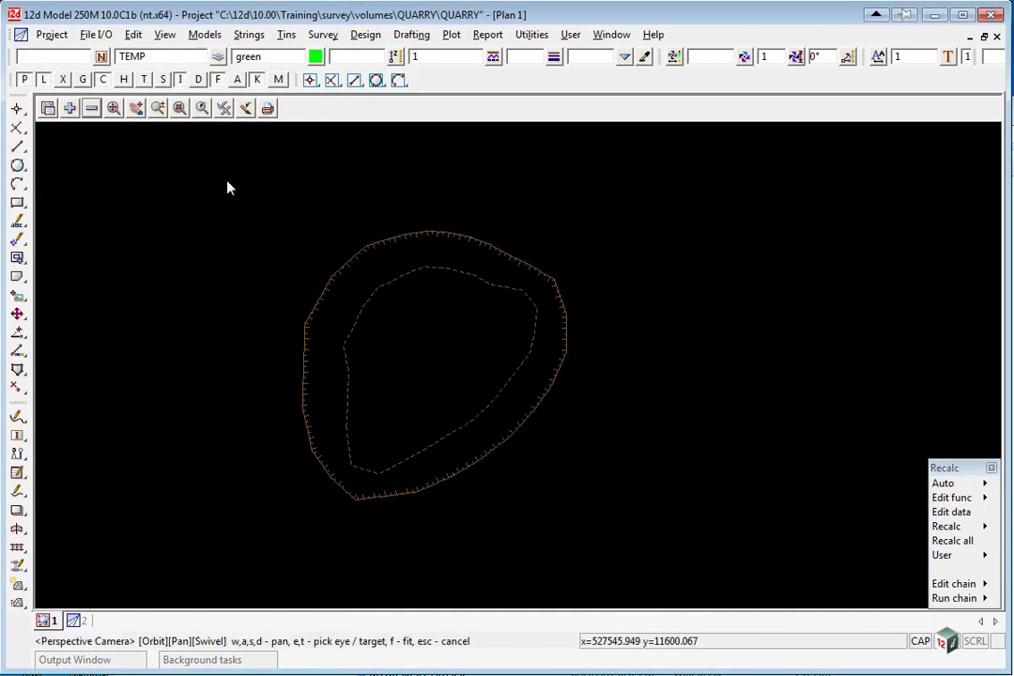
# Permanently clean model TEMP with the Models Clean tool, confirming the clean
pyautogui.click(204, 35)
pyautogui.click(216, 246)
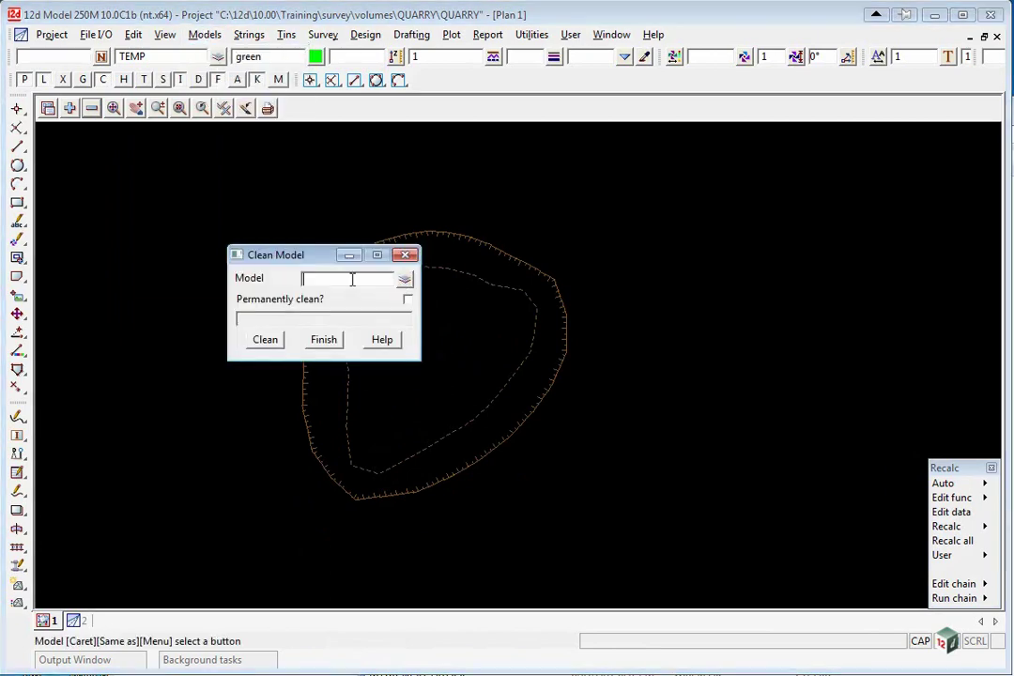
pyautogui.click(404, 279)
pyautogui.click(442, 457)
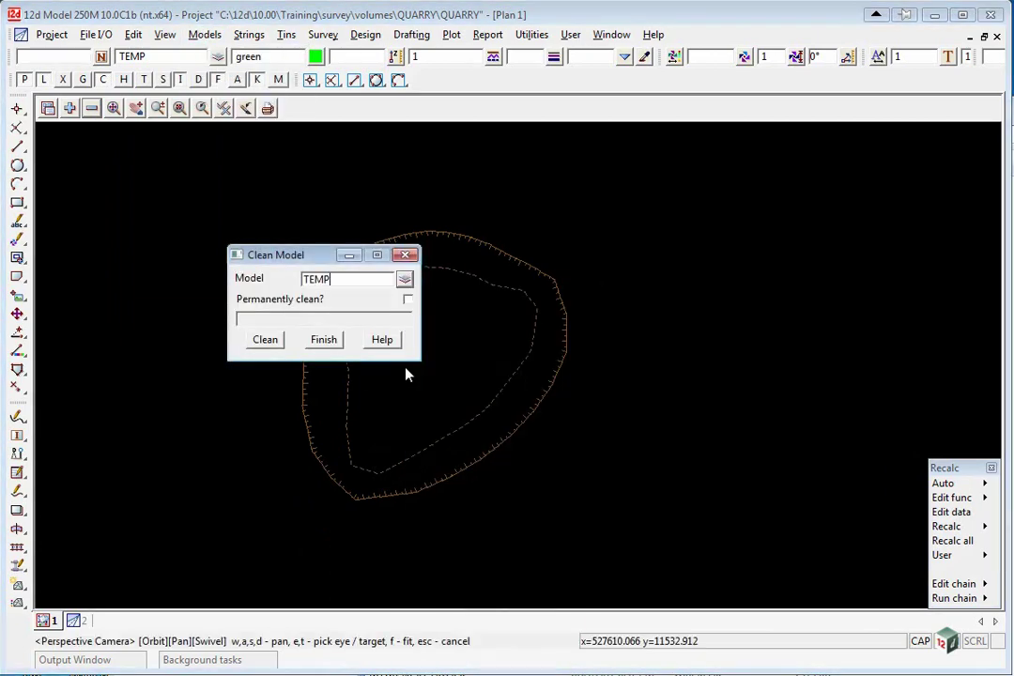
pyautogui.click(408, 299)
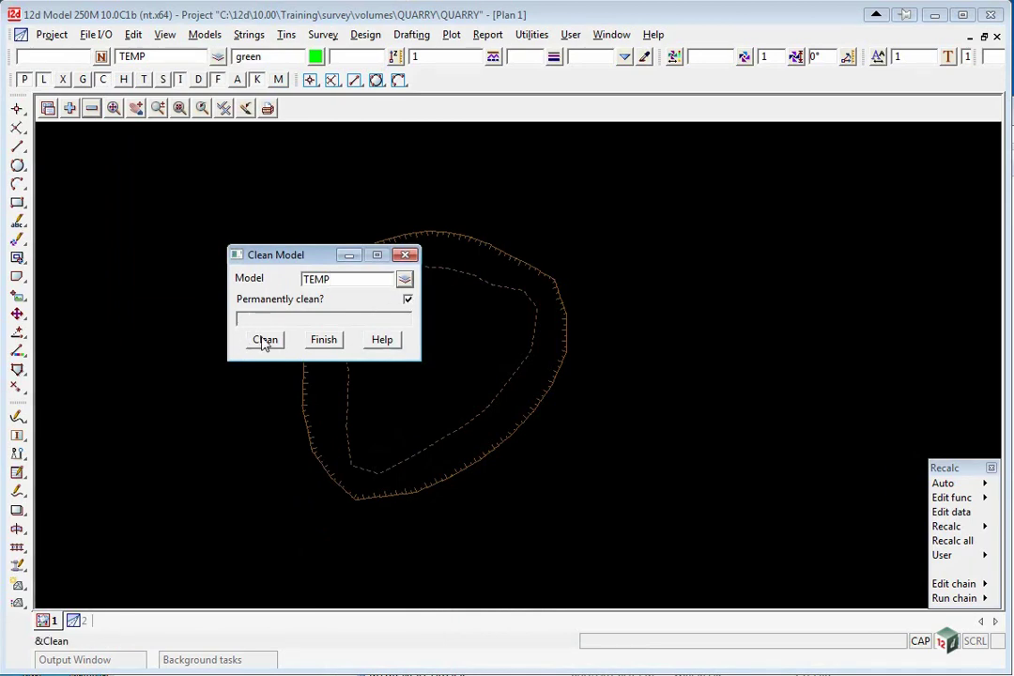
pyautogui.click(265, 339)
pyautogui.click(530, 403)
pyautogui.click(313, 339)
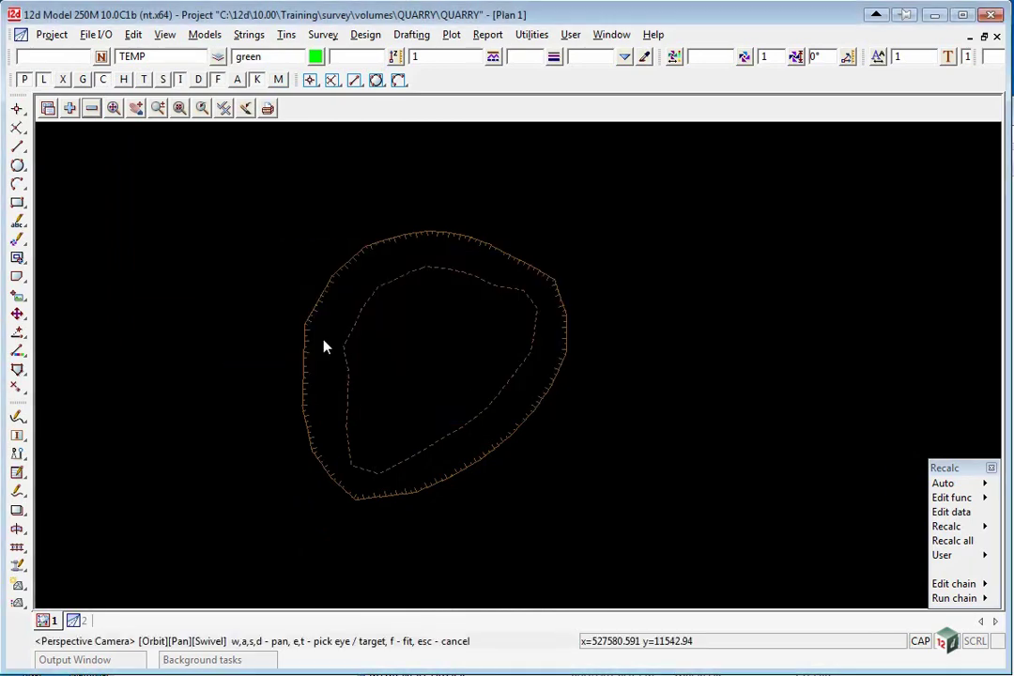
# Create a parallel copy of the outer bank string at offset -0.01
pyautogui.click(18, 368)
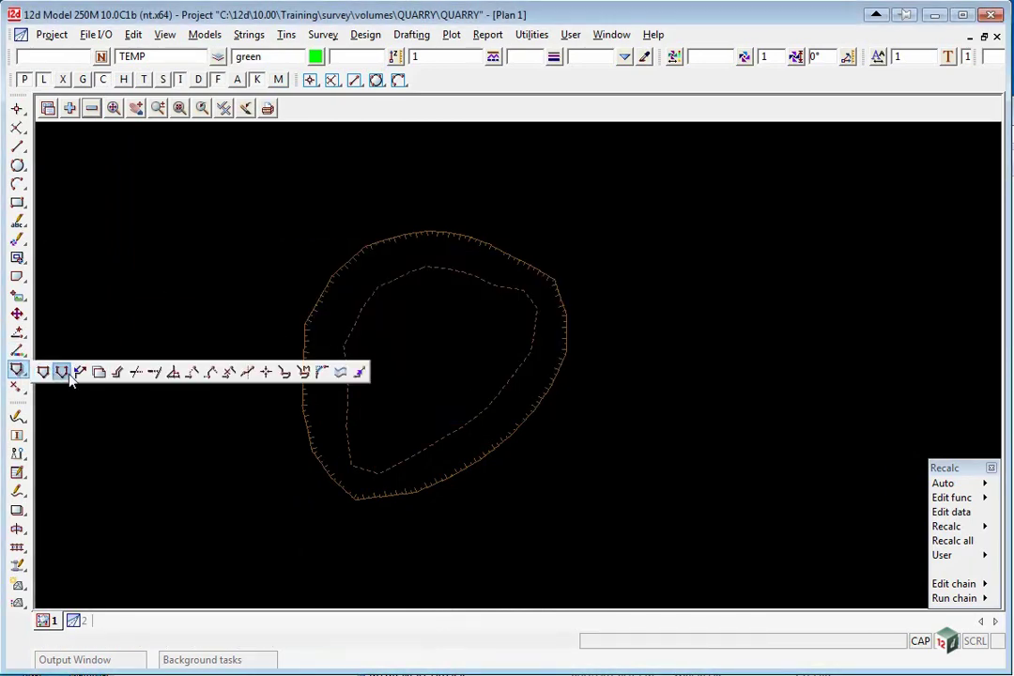
pyautogui.click(117, 373)
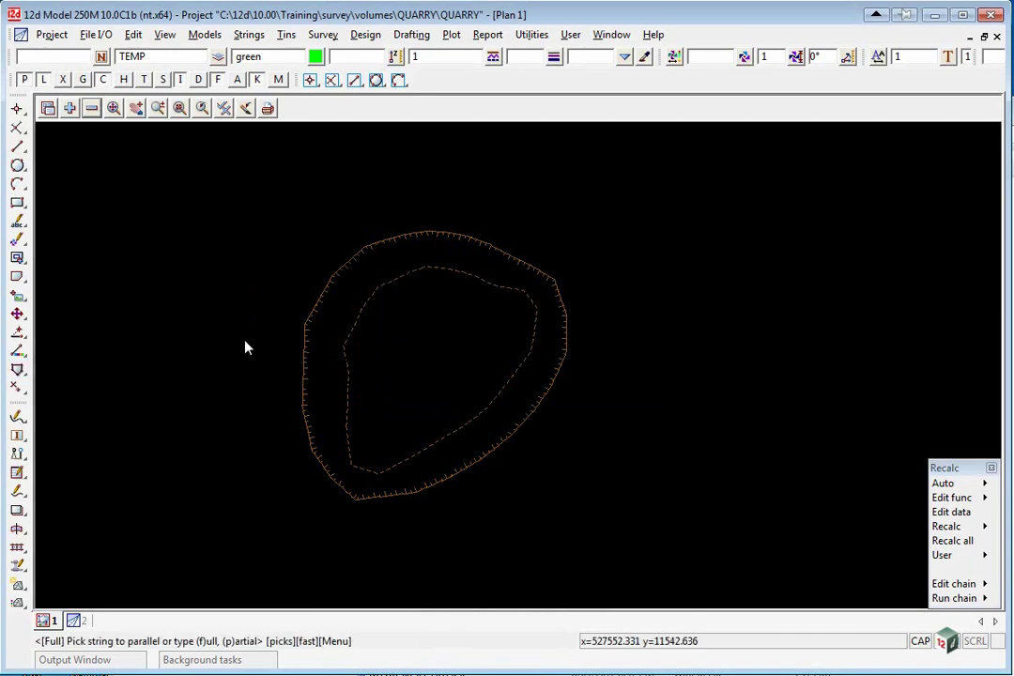
pyautogui.click(300, 353)
pyautogui.middleClick(301, 353)
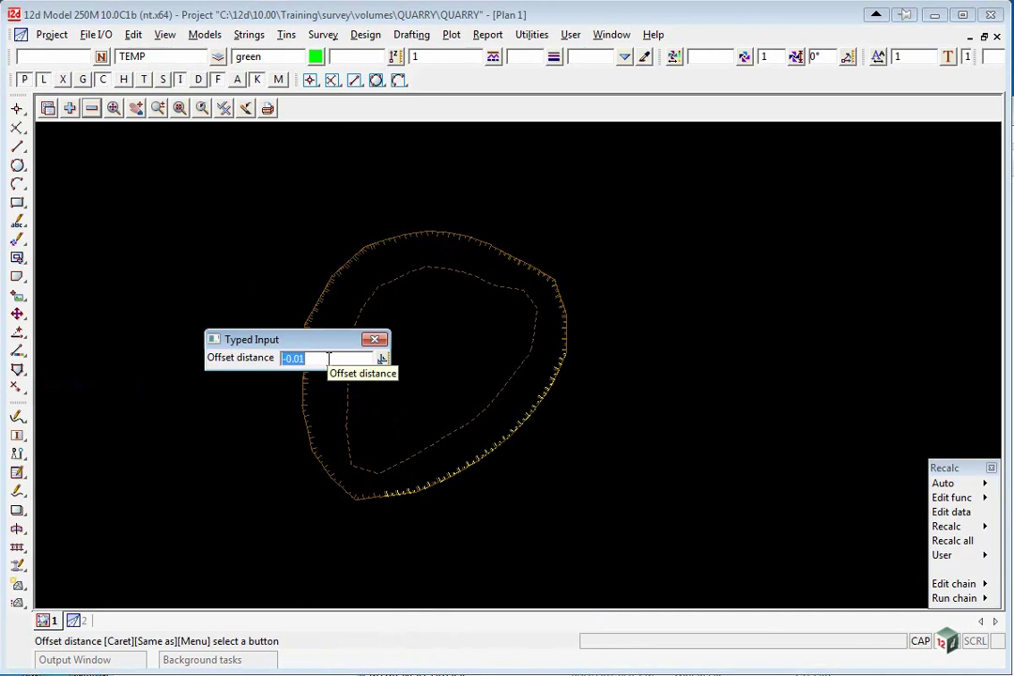
pyautogui.press('Return')
pyautogui.press('Return')
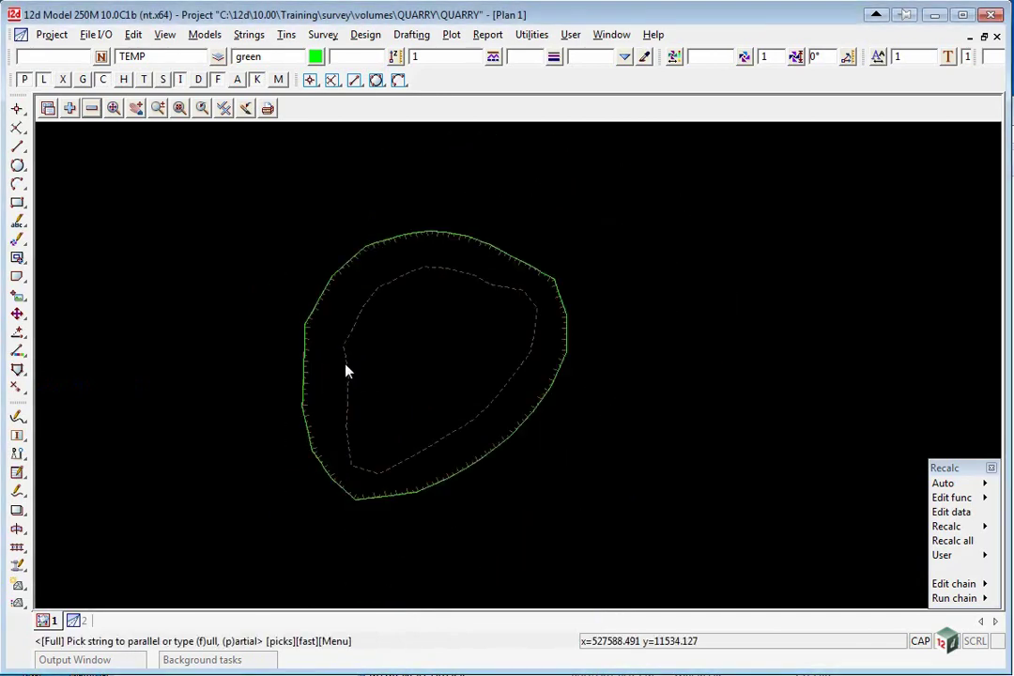
# Add the four 200904 models back to Plan 1
pyautogui.click(69, 108)
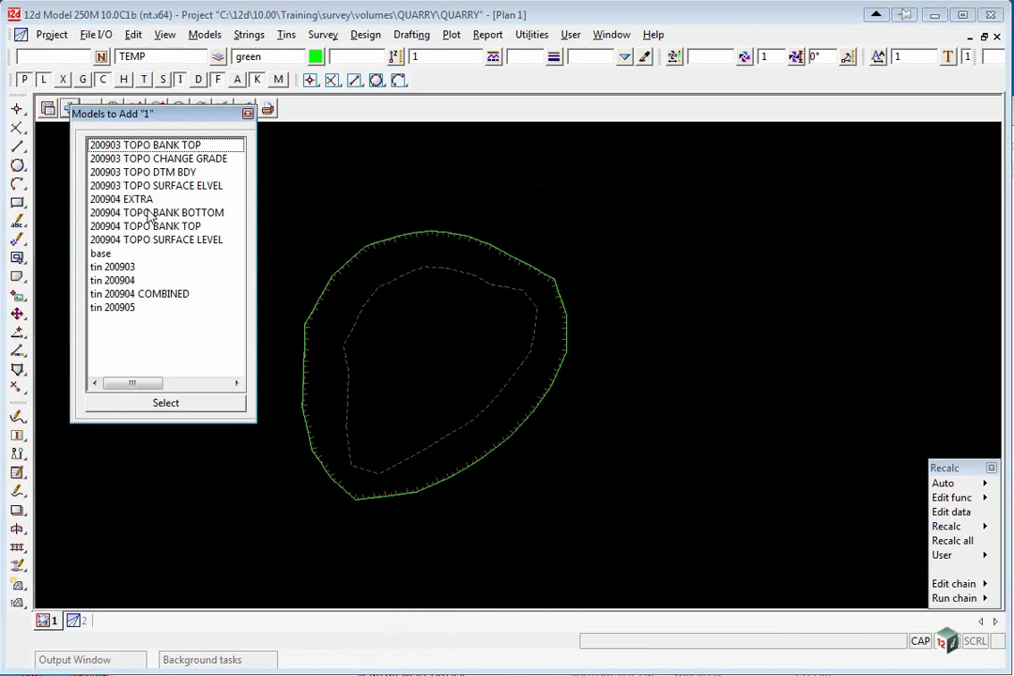
pyautogui.moveTo(138, 202); pyautogui.dragTo(146, 246)
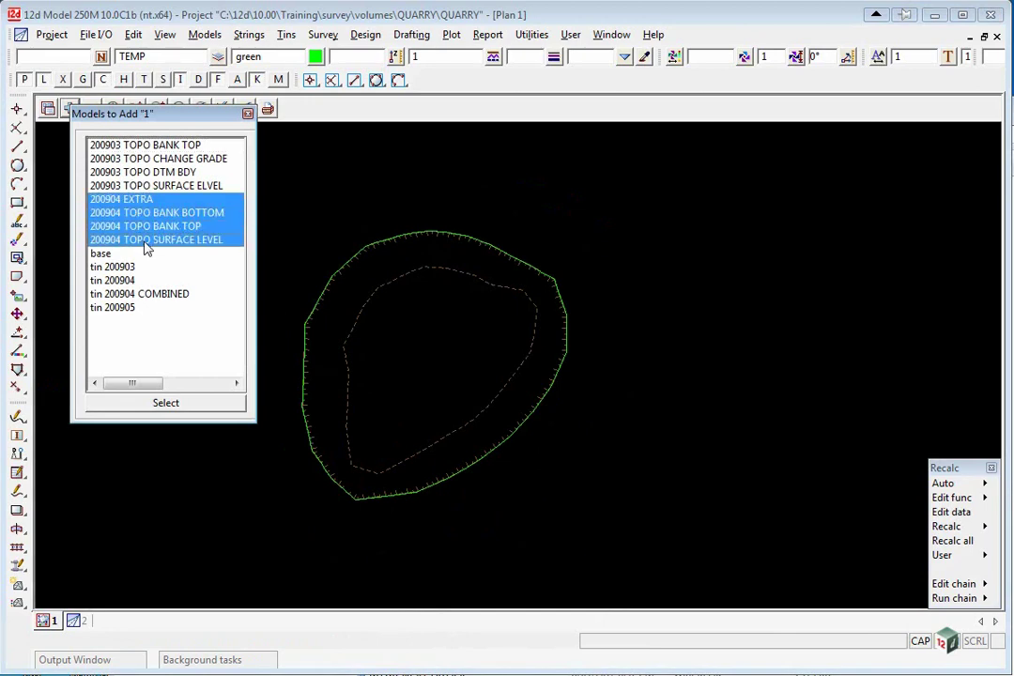
pyautogui.click(165, 402)
pyautogui.scroll(2, 446, 512)
pyautogui.scroll(-2, 448, 516)
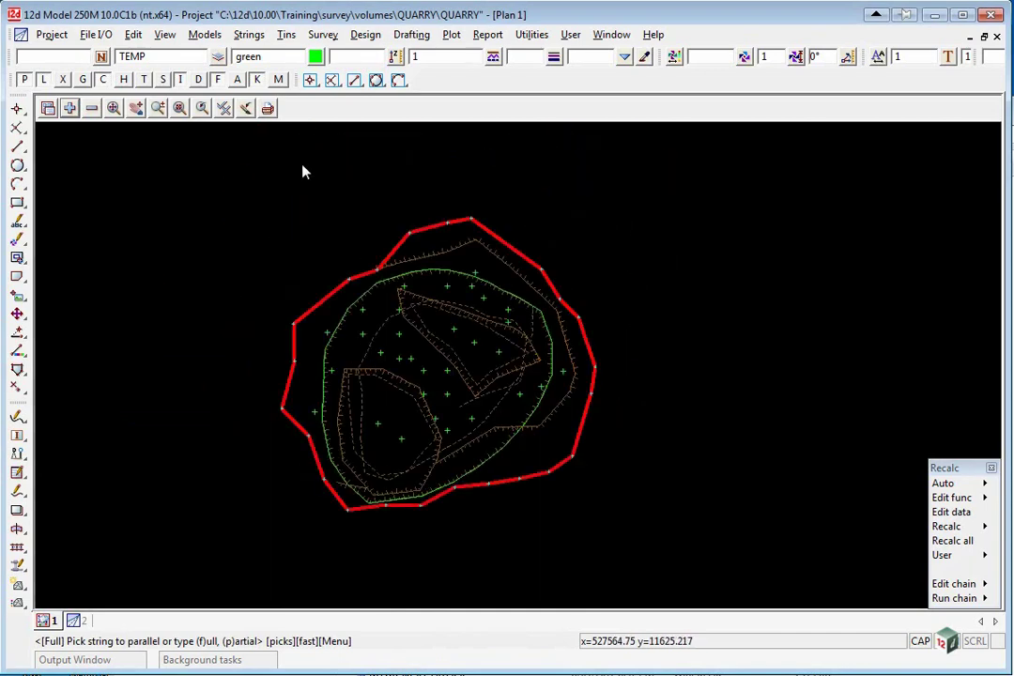
# Set up the Fence tool to fence the data shown in view 1
pyautogui.click(531, 35)
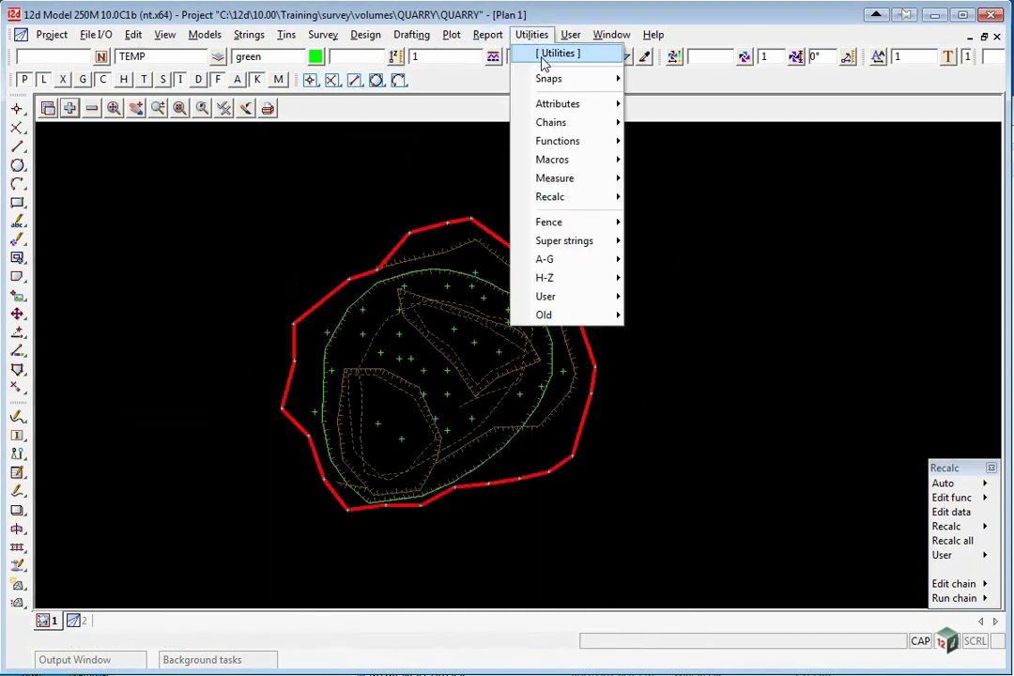
pyautogui.moveTo(580, 231)
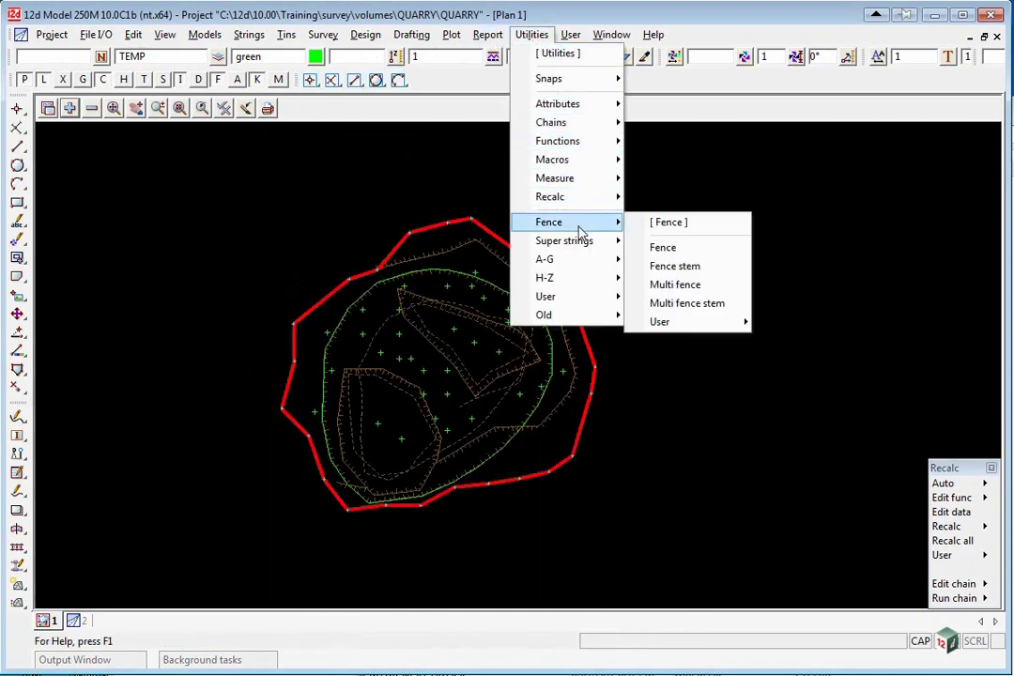
pyautogui.click(697, 249)
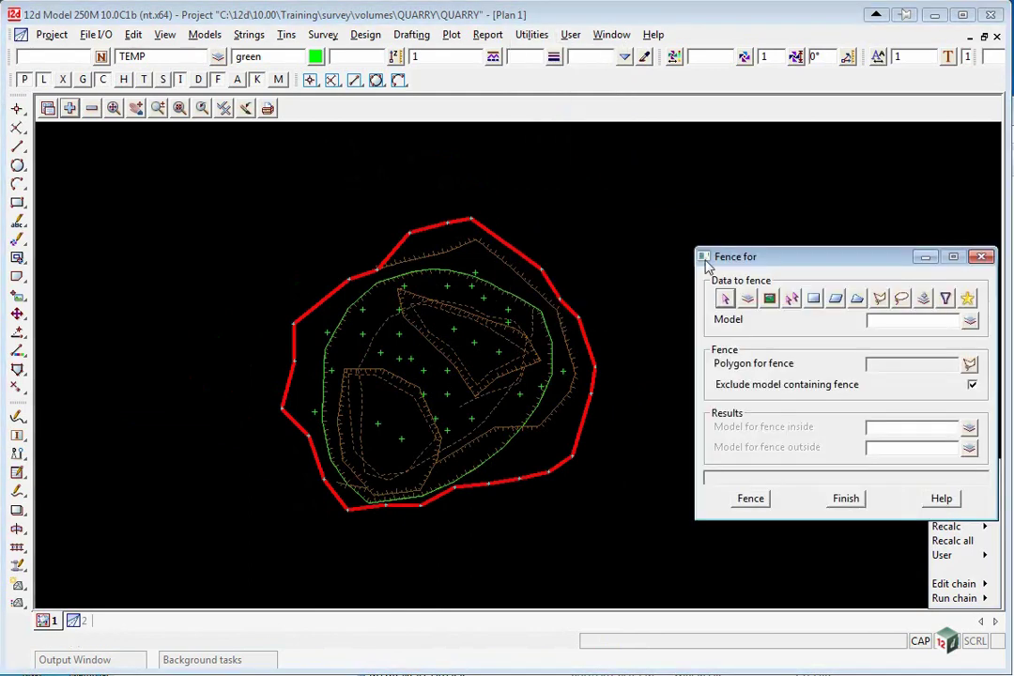
pyautogui.moveTo(782, 270); pyautogui.dragTo(679, 143)
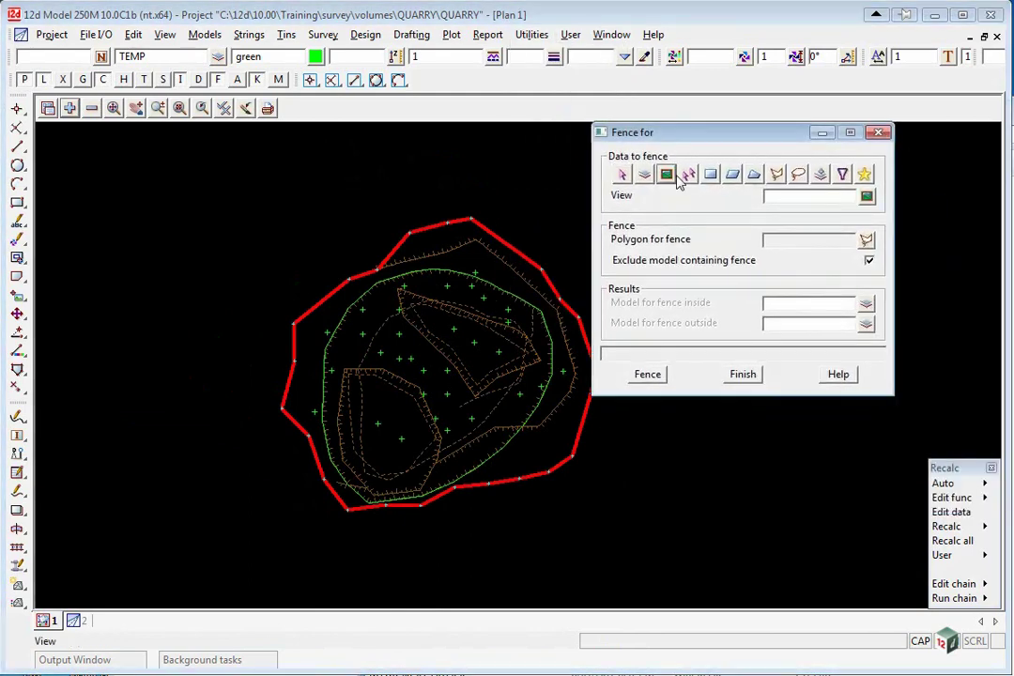
pyautogui.click(866, 196)
pyautogui.click(874, 225)
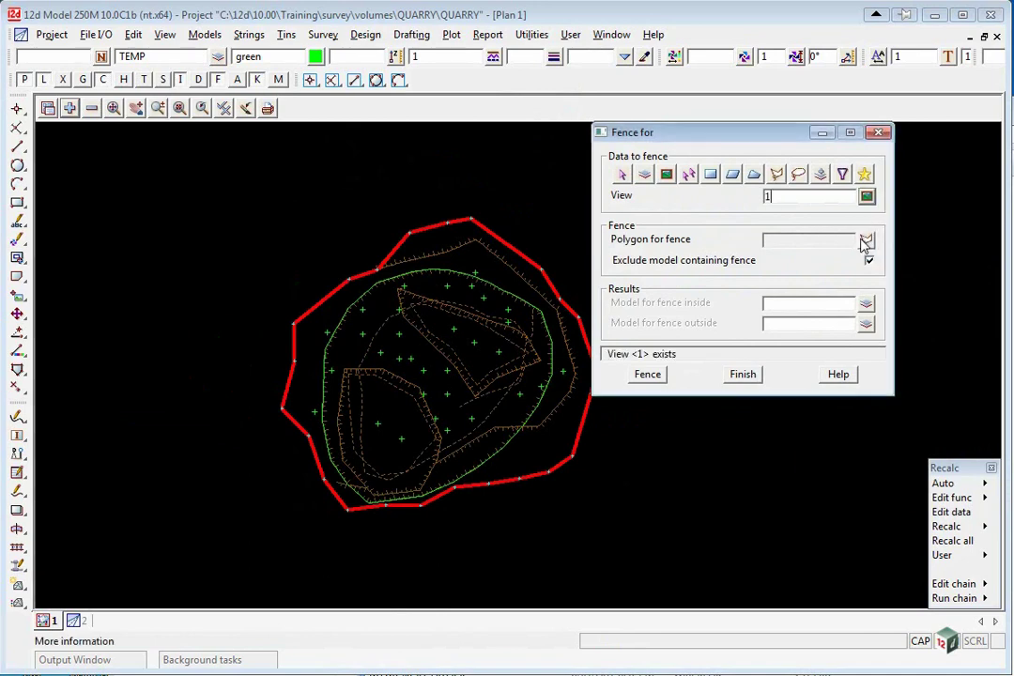
# Fence with the TEMP polygon, sending outside data to new model 200905 EXTRA
pyautogui.click(866, 240)
pyautogui.click(495, 290)
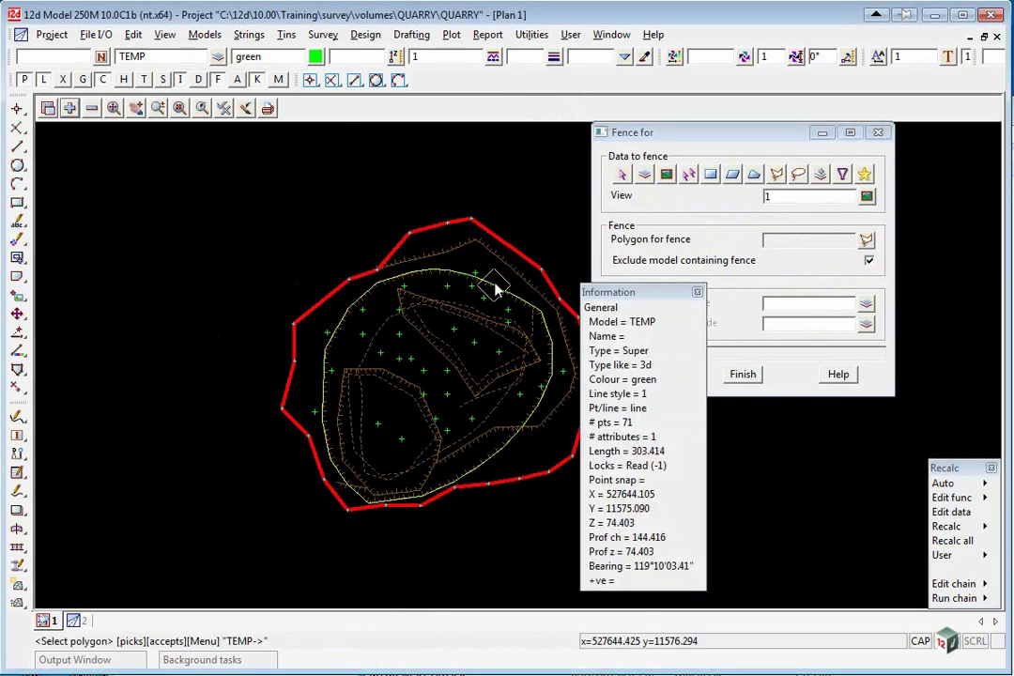
pyautogui.middleClick(492, 288)
pyautogui.click(778, 326)
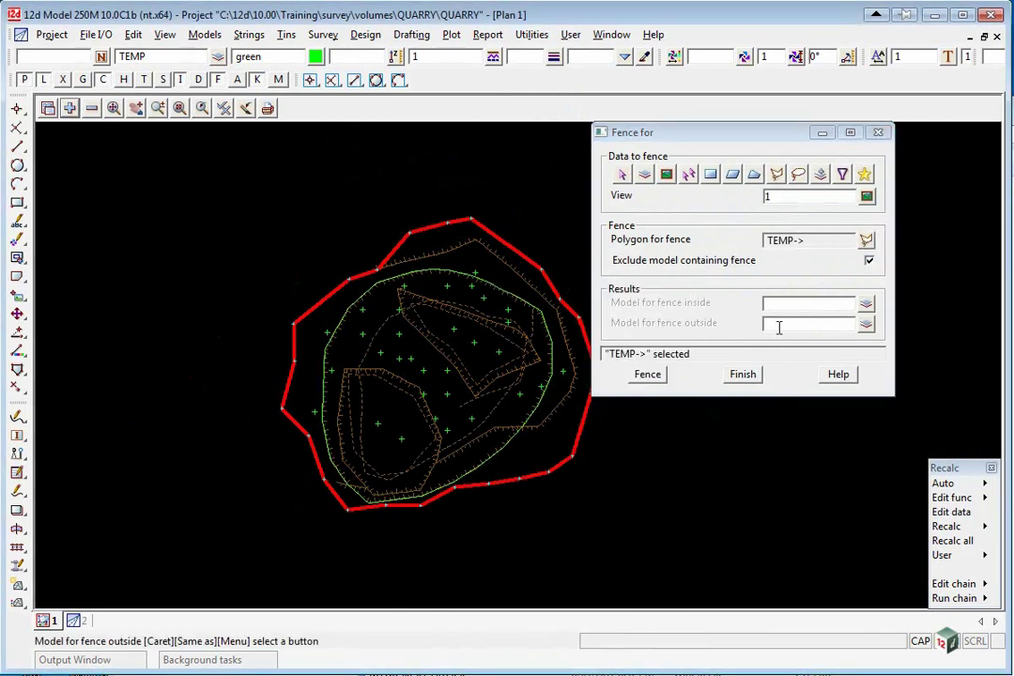
pyautogui.write('200905')
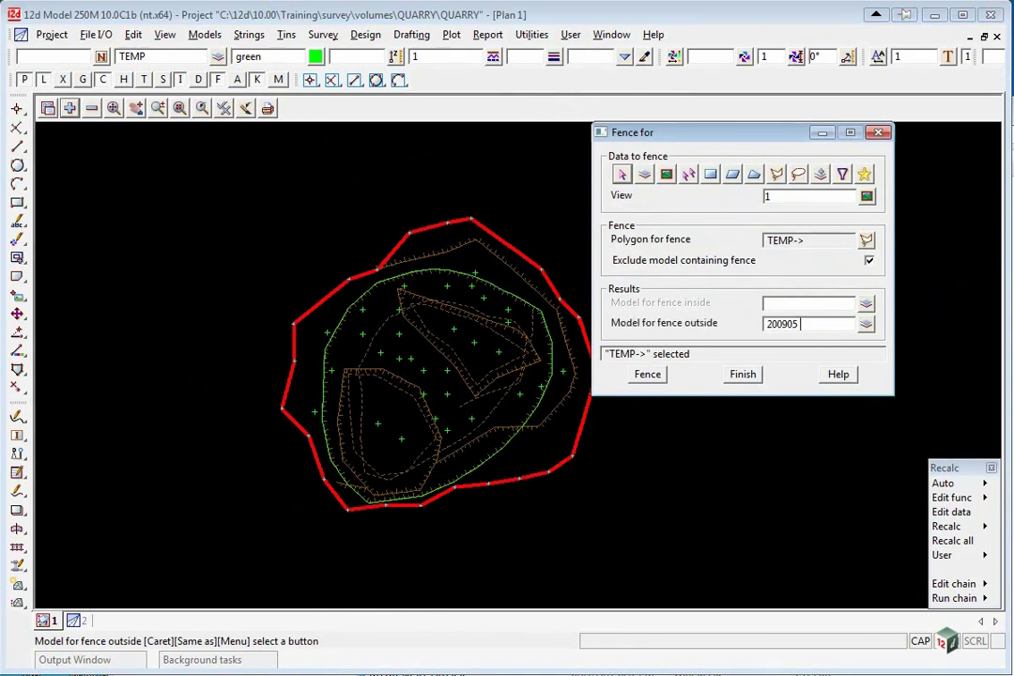
pyautogui.write(' EXTRA')
pyautogui.press('Return')
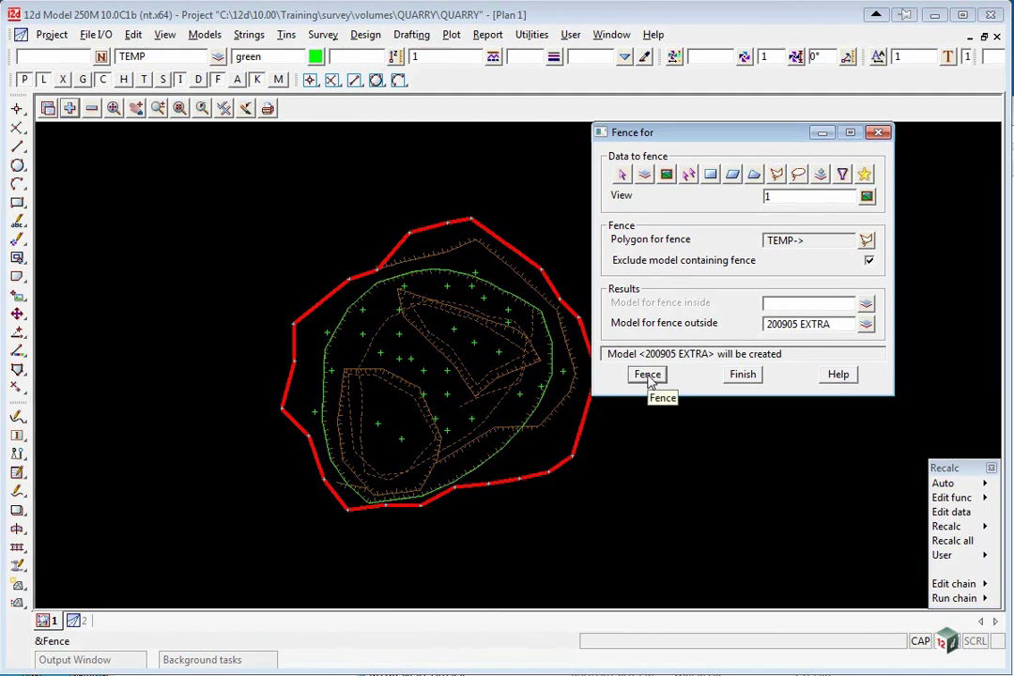
pyautogui.click(648, 375)
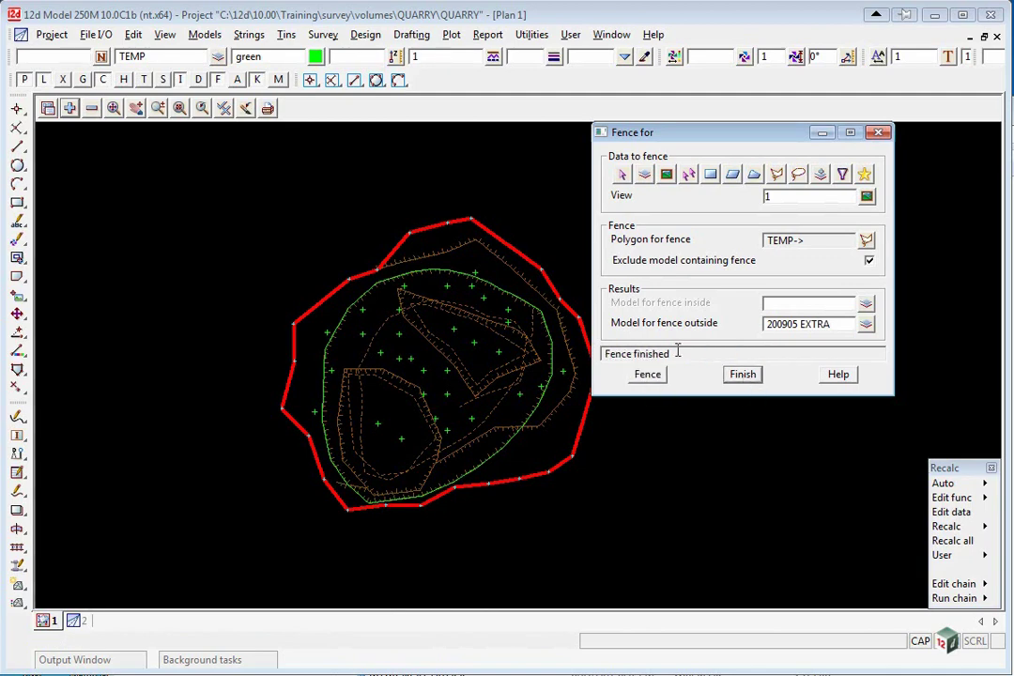
# Remove the four April 200904 models from Plan 1 and add 200905 EXTRA
pyautogui.click(91, 108)
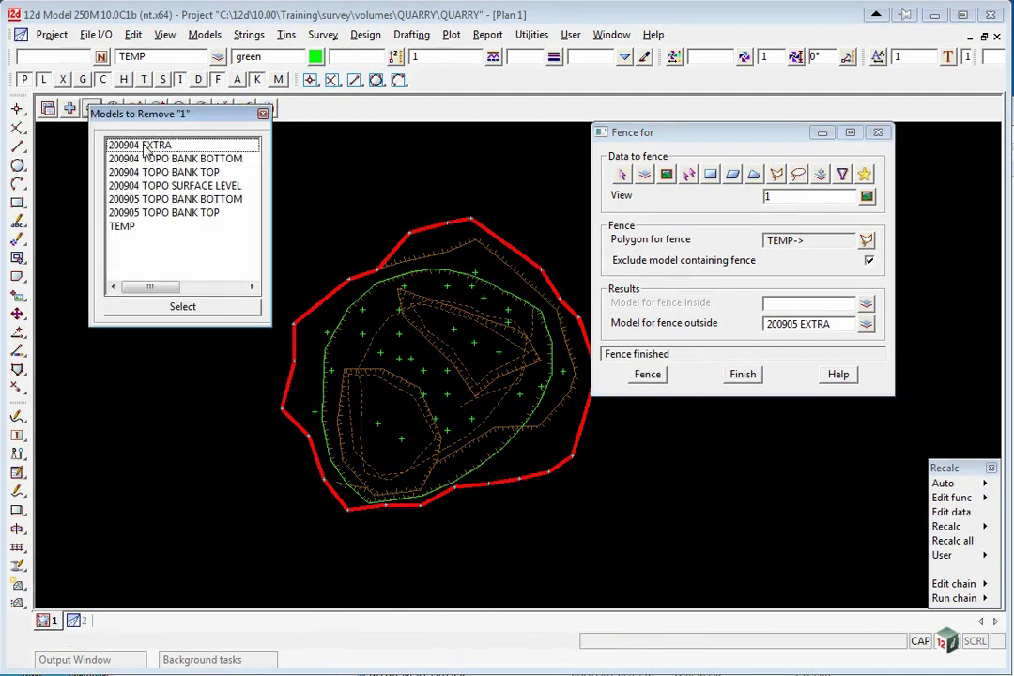
pyautogui.moveTo(146, 149); pyautogui.dragTo(161, 193)
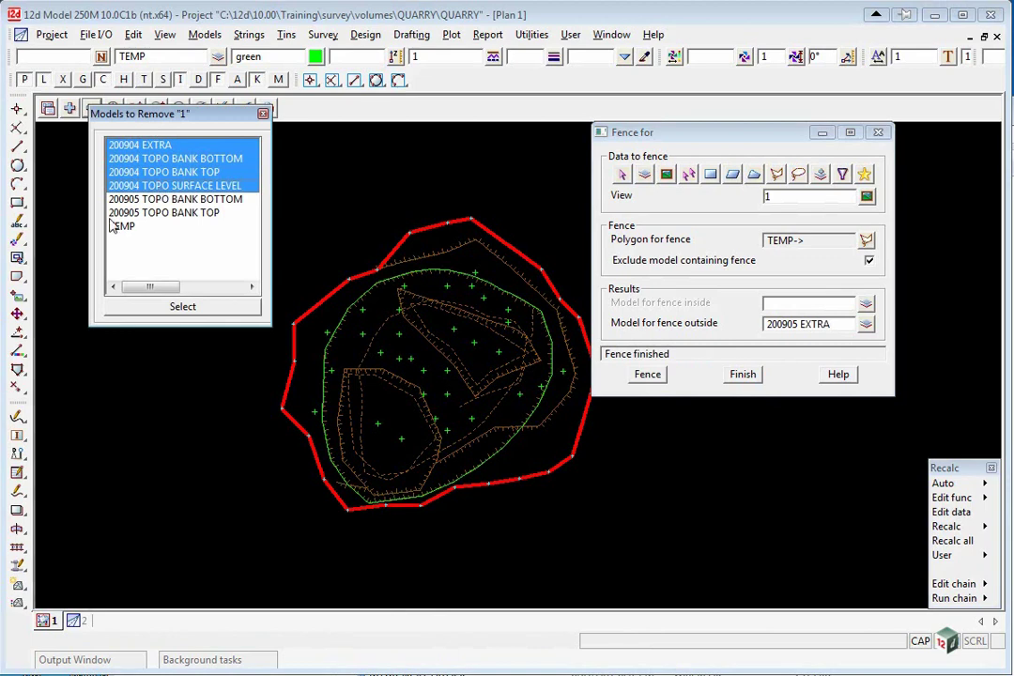
pyautogui.click(150, 306)
pyautogui.click(69, 108)
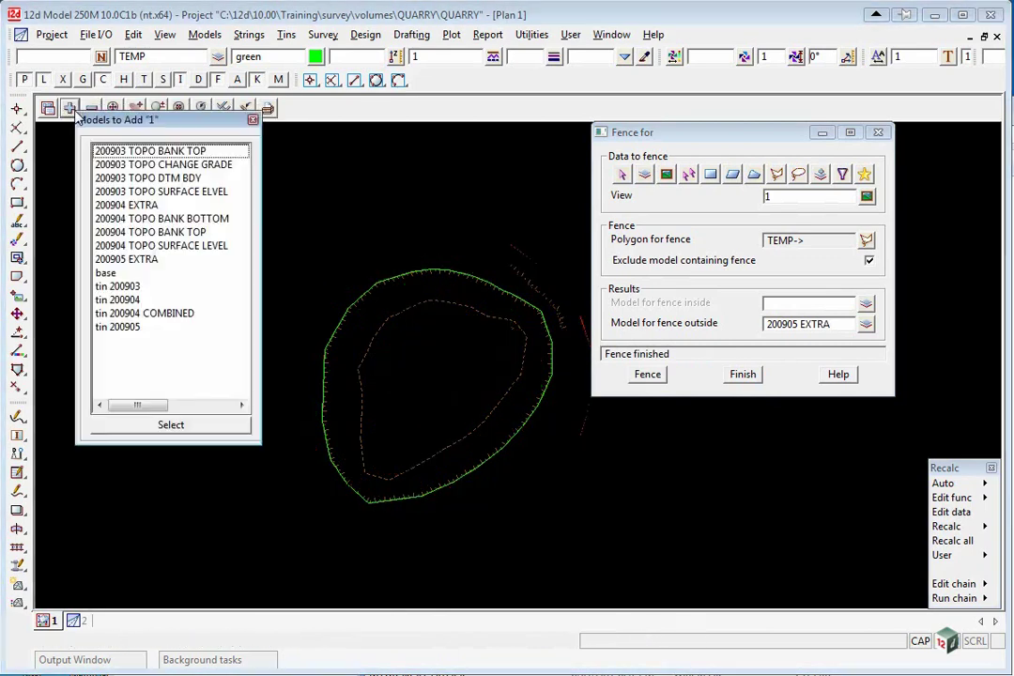
pyautogui.doubleClick(131, 260)
pyautogui.scroll(-2, 199, 281)
pyautogui.scroll(2, 333, 272)
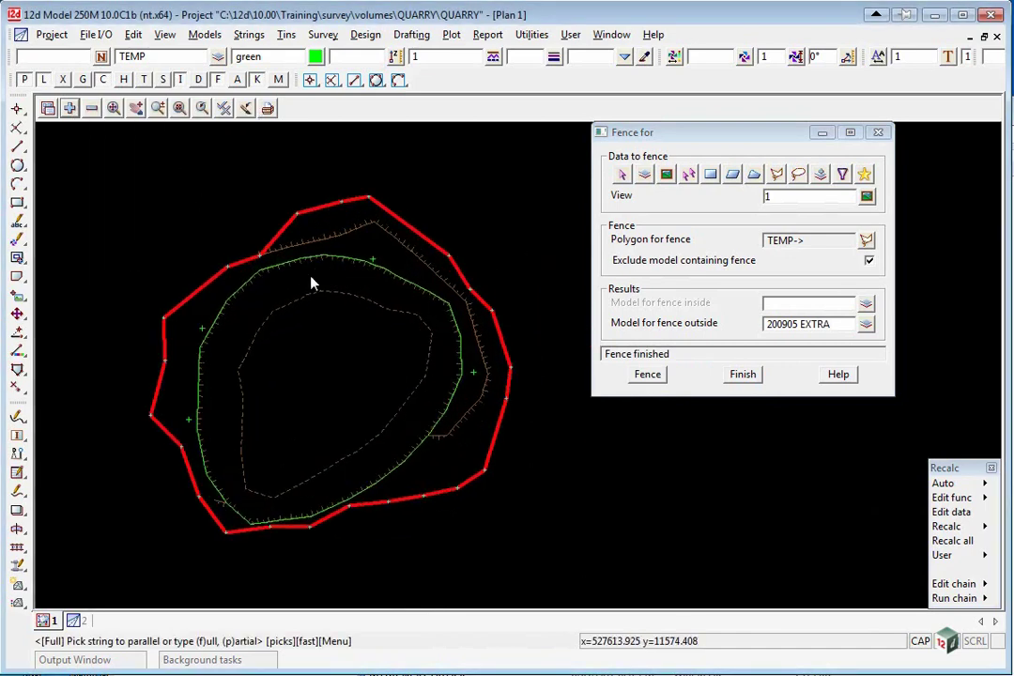
pyautogui.scroll(2, 448, 326)
pyautogui.scroll(-3, 475, 305)
pyautogui.scroll(3, 305, 480)
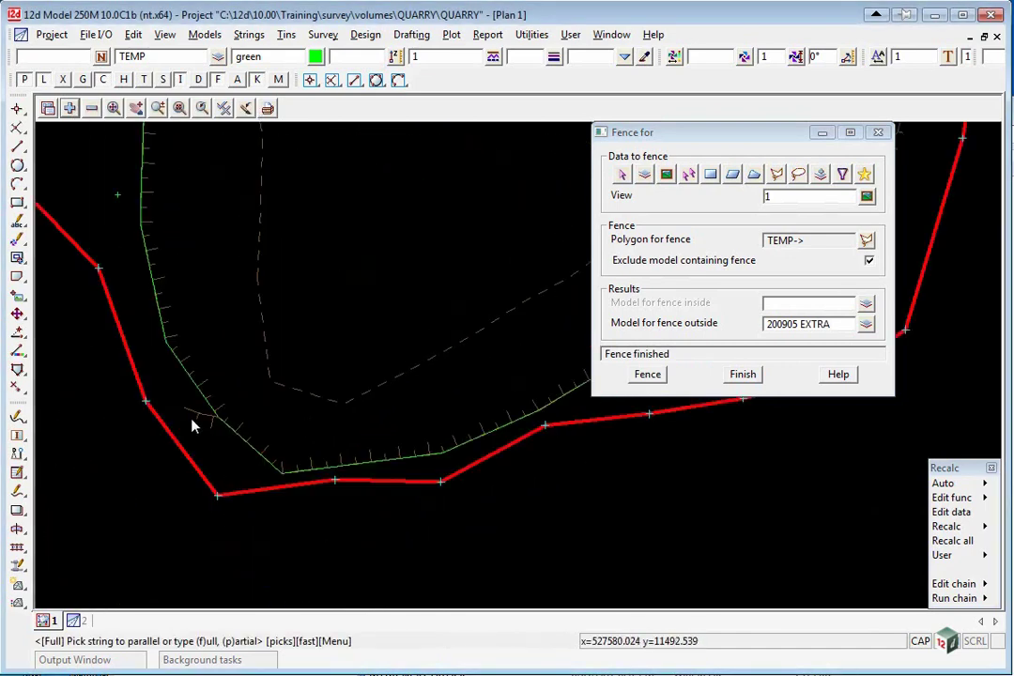
pyautogui.scroll(-3, 202, 418)
# Remove TEMP from the plan view and finish the Fence tool
pyautogui.click(91, 108)
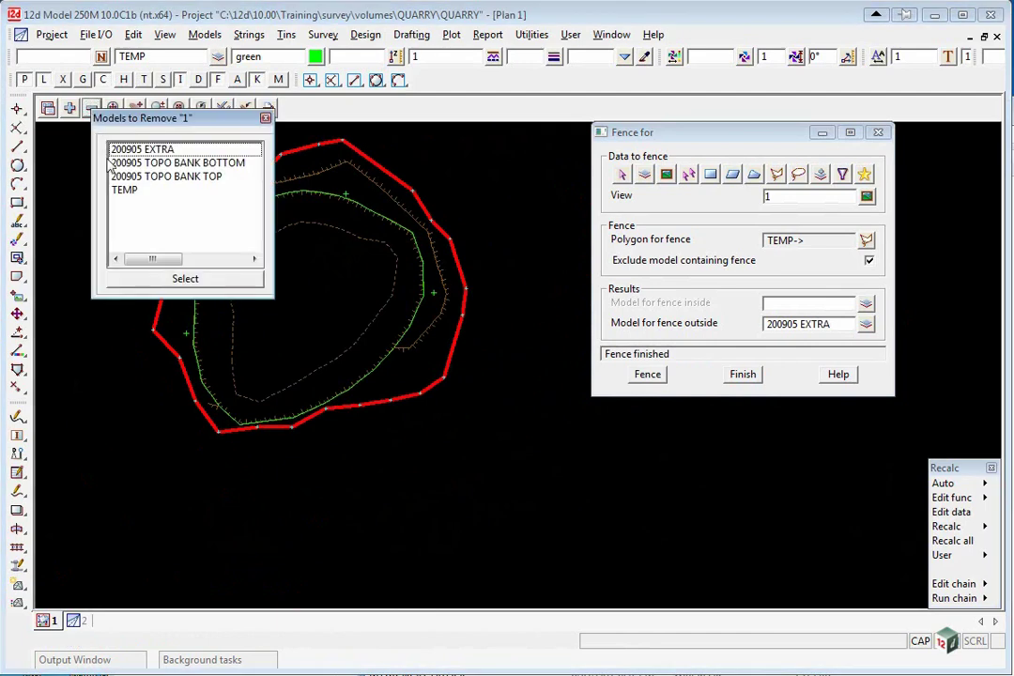
pyautogui.doubleClick(124, 190)
pyautogui.scroll(-3, 230, 315)
pyautogui.scroll(3, 357, 357)
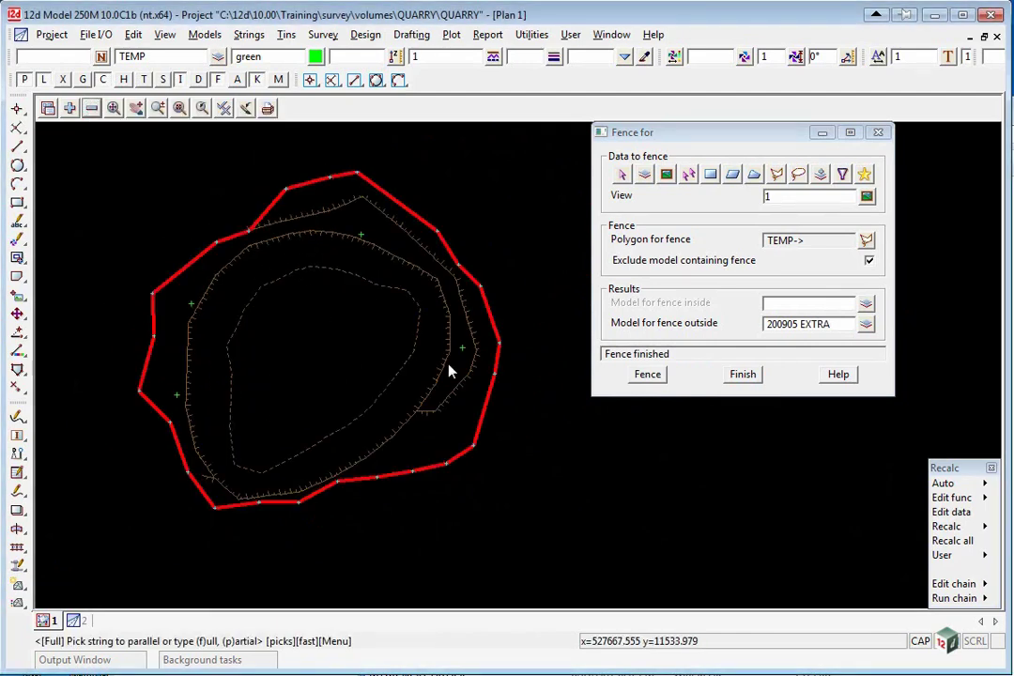
pyautogui.click(741, 373)
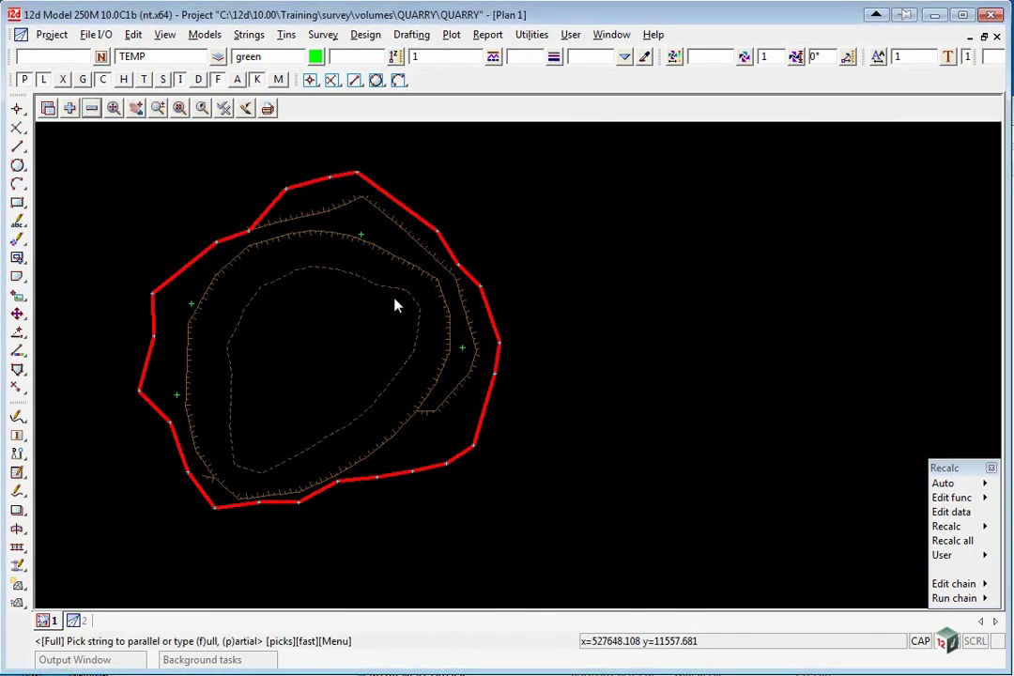
# Start Triangulate data as function 'TIN 200905 COMBINED', tin 200905 COMBINED, coloured grey
pyautogui.click(287, 35)
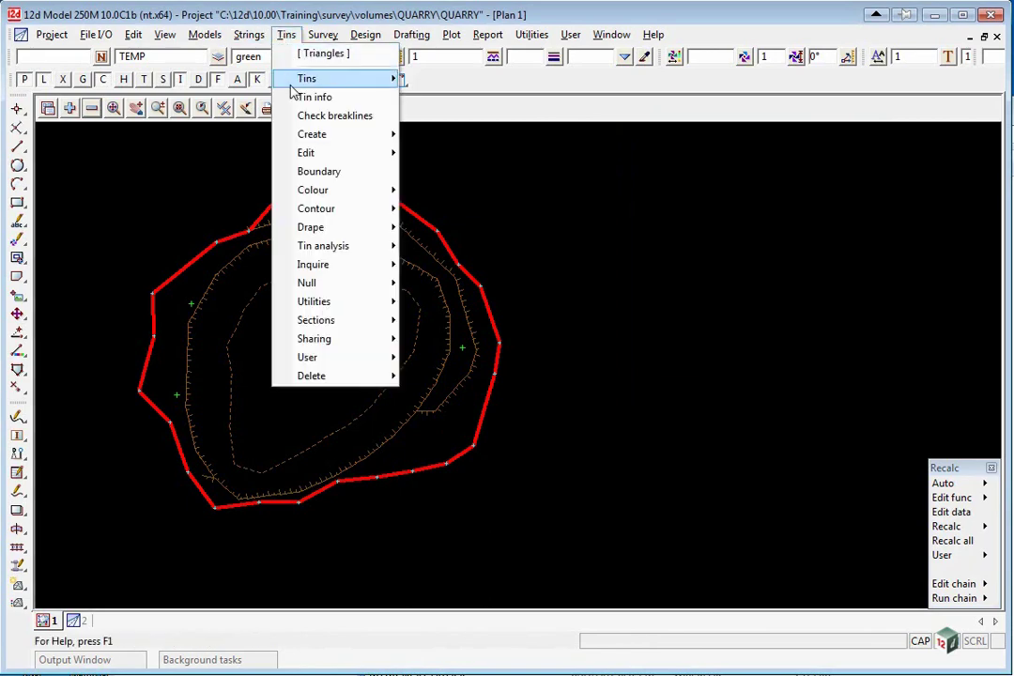
pyautogui.moveTo(376, 134)
pyautogui.click(450, 159)
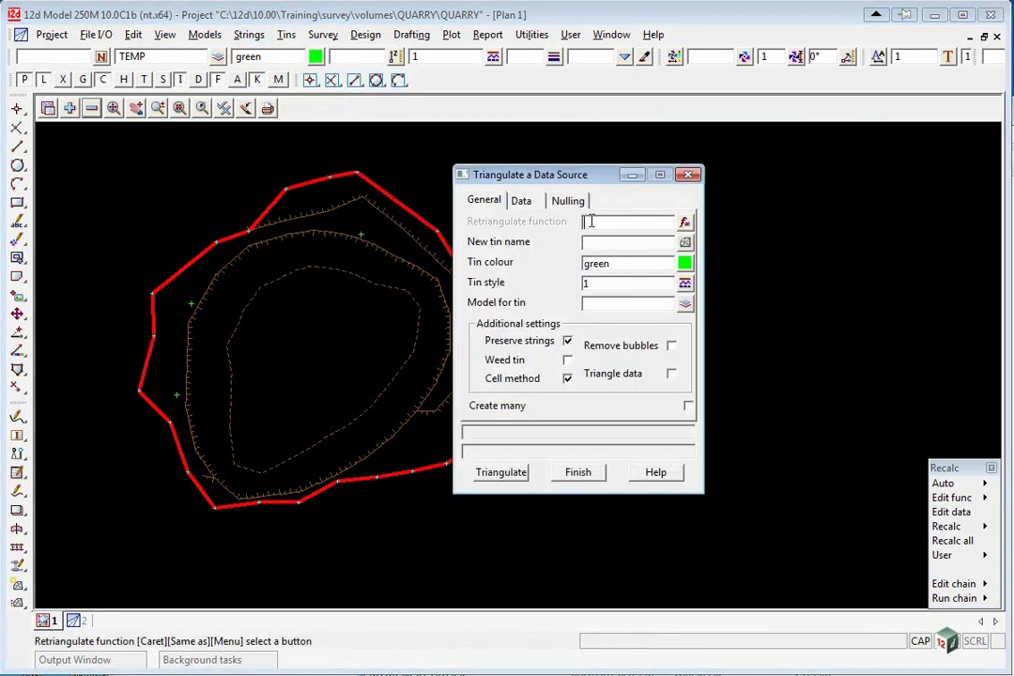
pyautogui.write('TIN 2009')
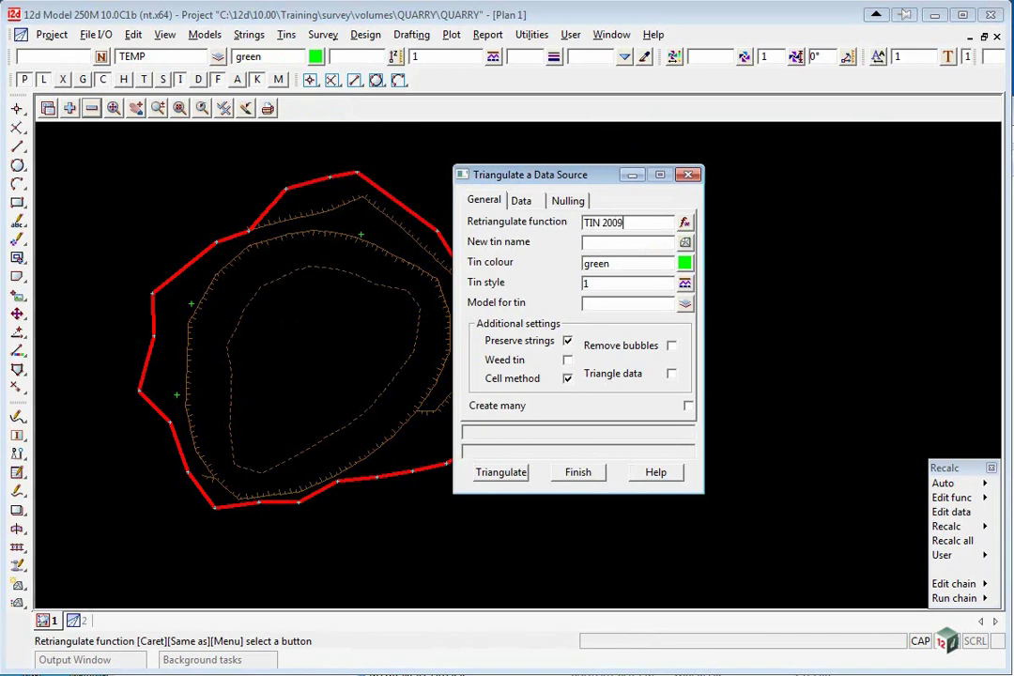
pyautogui.write('05 COMBINED')
pyautogui.click(630, 243)
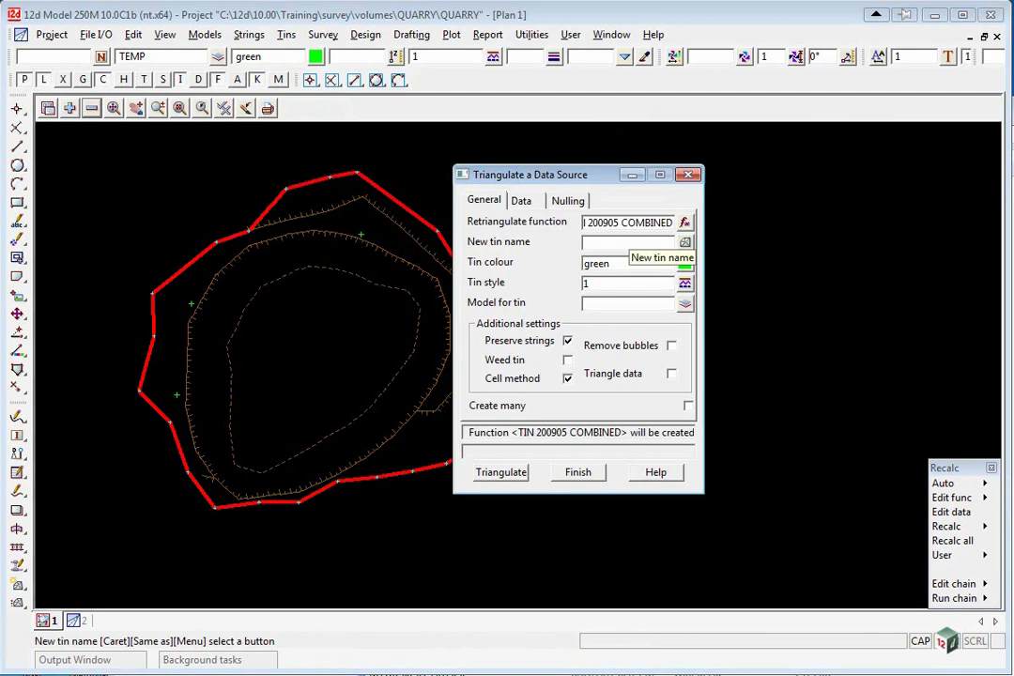
pyautogui.write('200905 COMBINED')
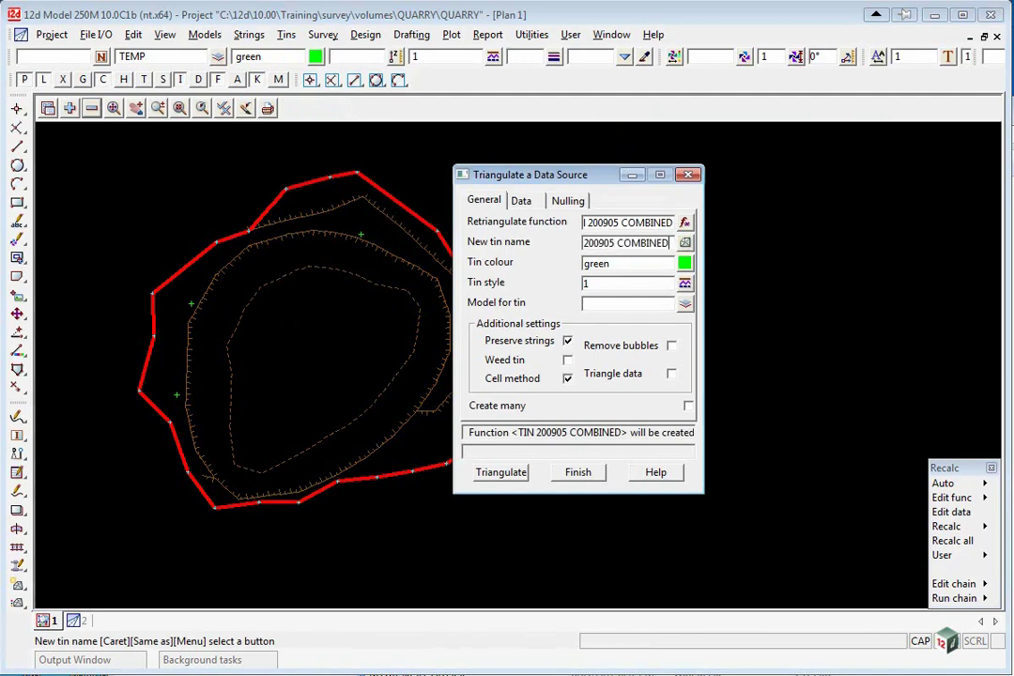
pyautogui.click(629, 264)
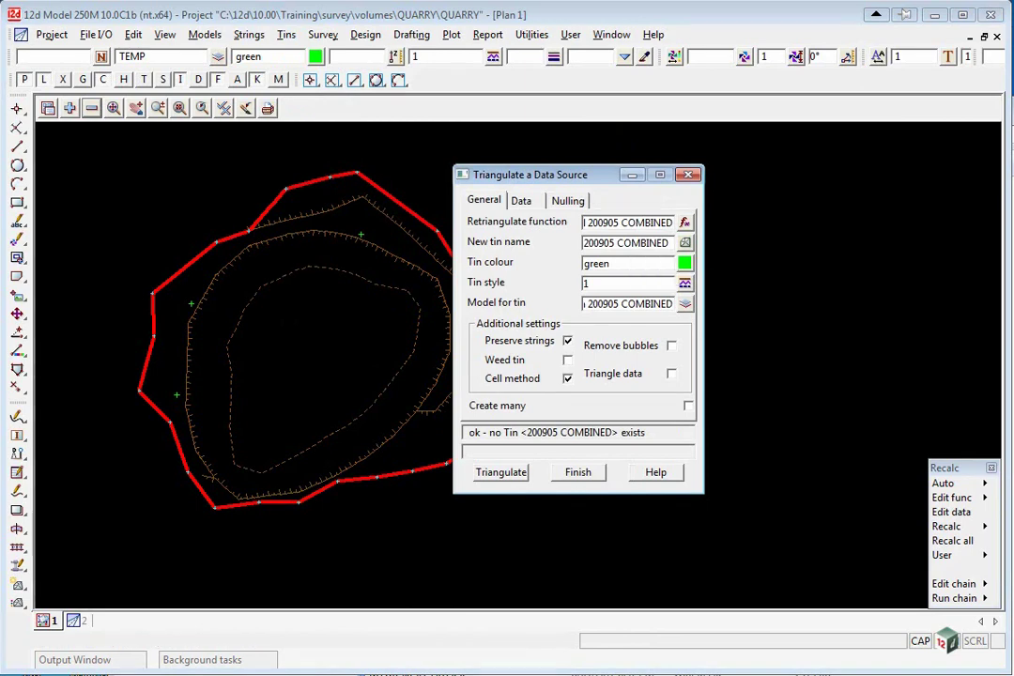
pyautogui.click(684, 263)
pyautogui.doubleClick(713, 413)
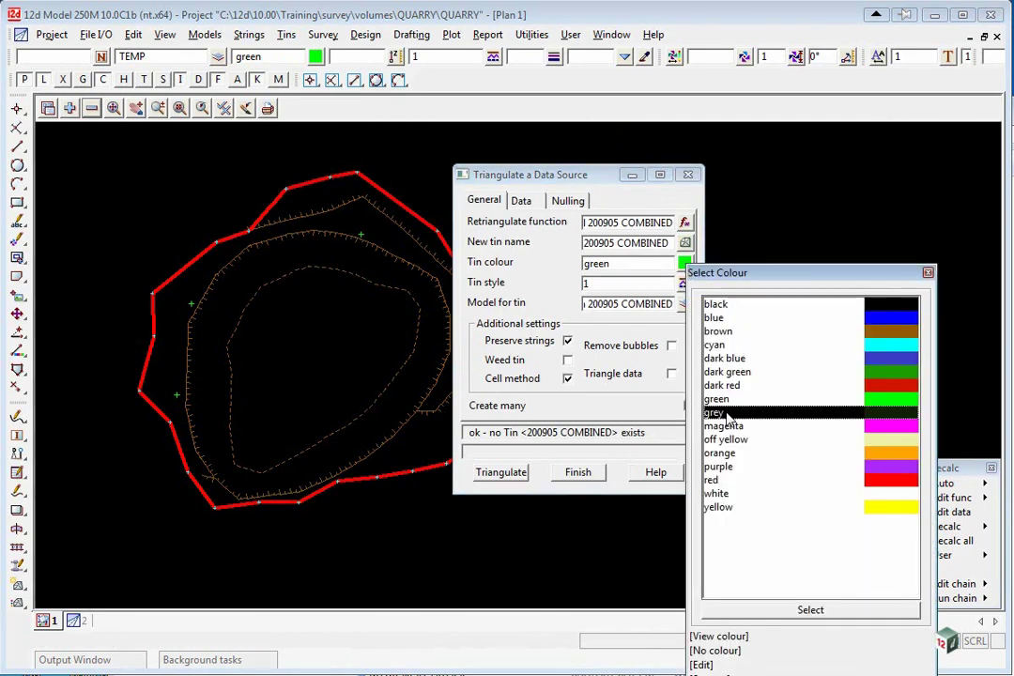
# Triangulate view 1 data with the 200905 EXTRA boundary as null polygon
pyautogui.click(521, 201)
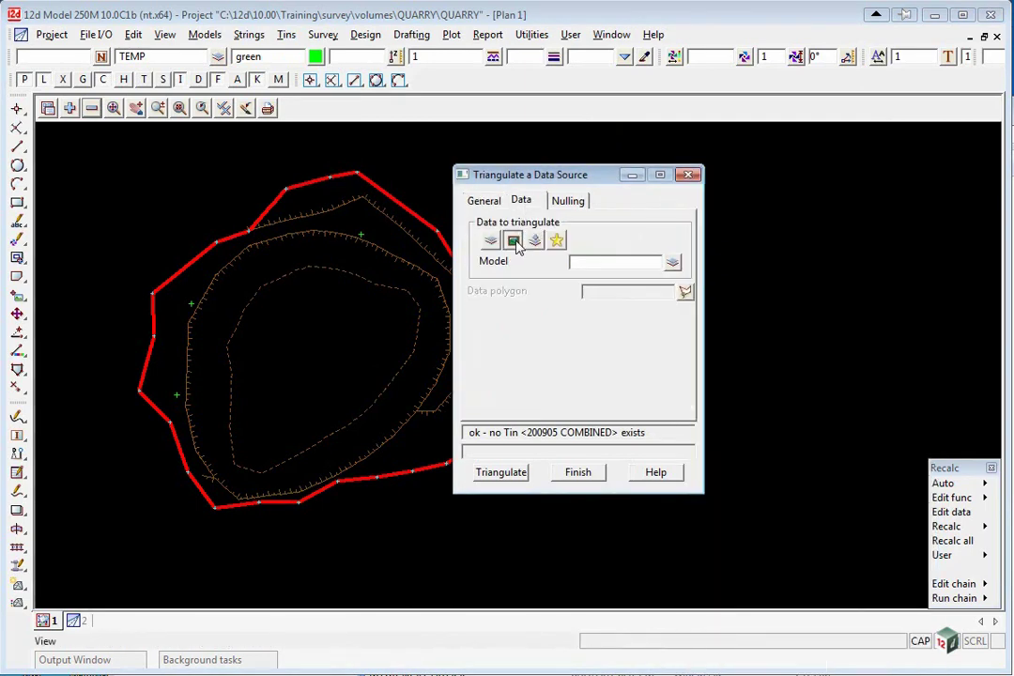
pyautogui.click(511, 241)
pyautogui.click(672, 262)
pyautogui.doubleClick(680, 286)
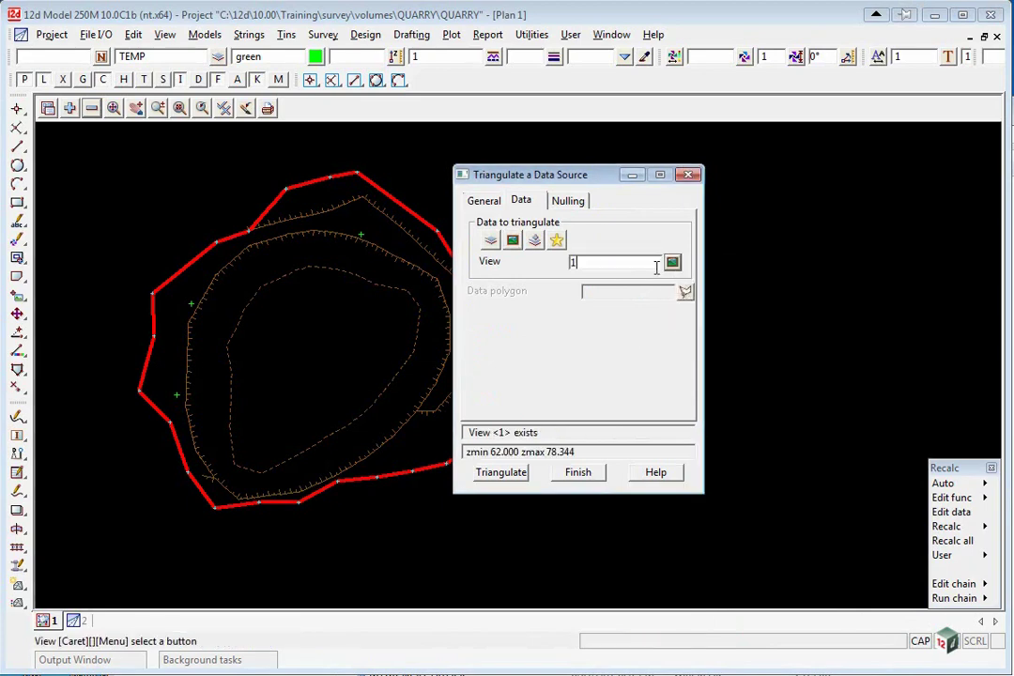
pyautogui.click(567, 200)
pyautogui.click(678, 331)
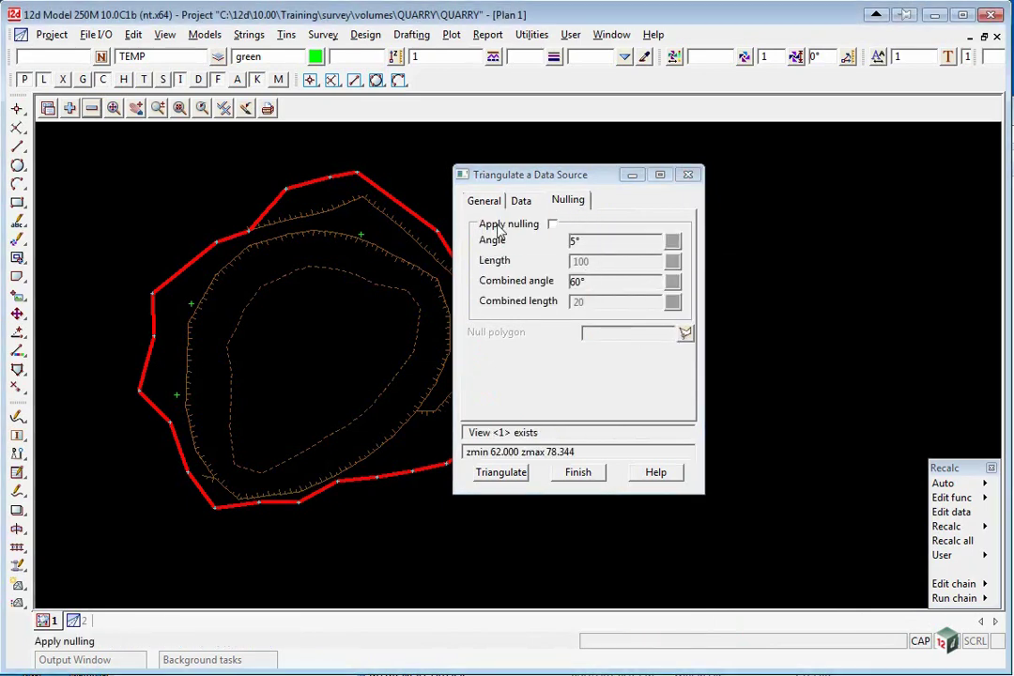
pyautogui.click(297, 181)
pyautogui.middleClick(301, 186)
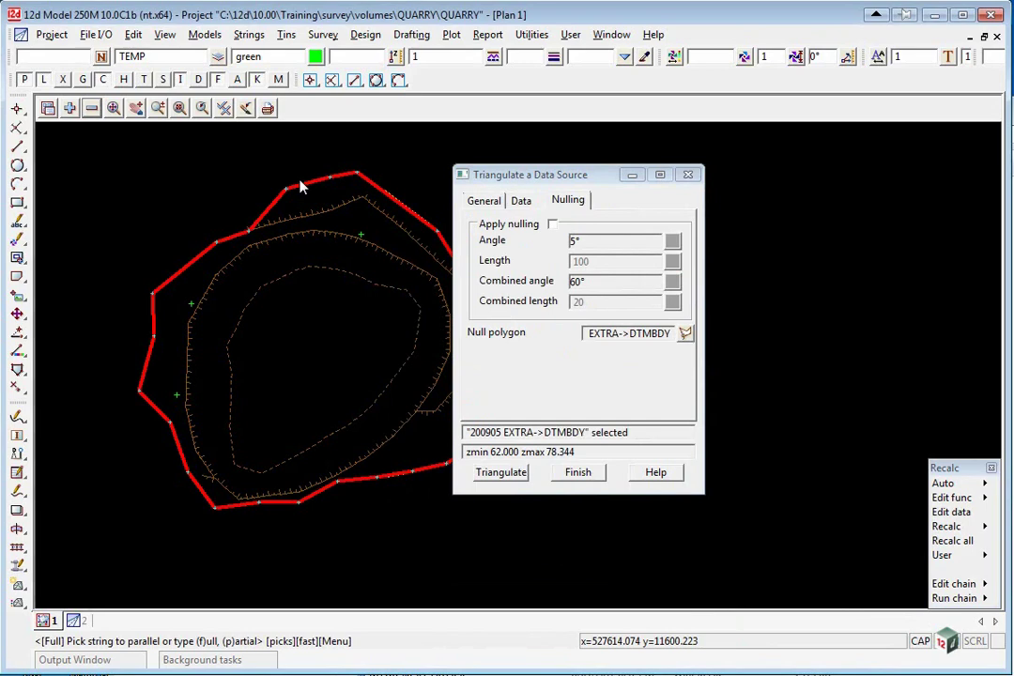
pyautogui.click(496, 477)
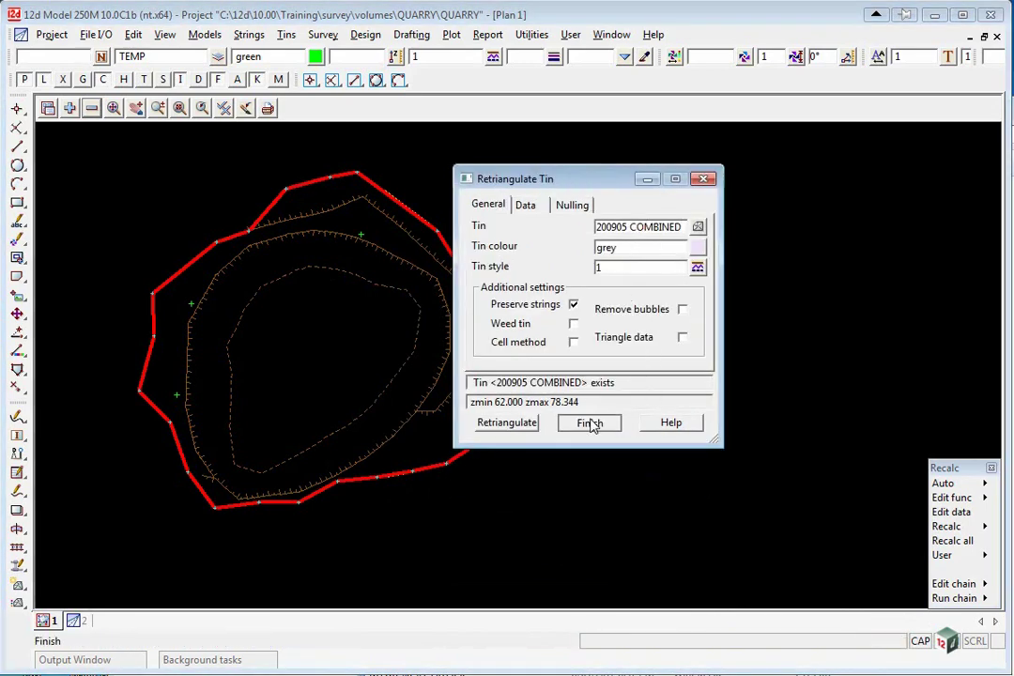
pyautogui.click(589, 424)
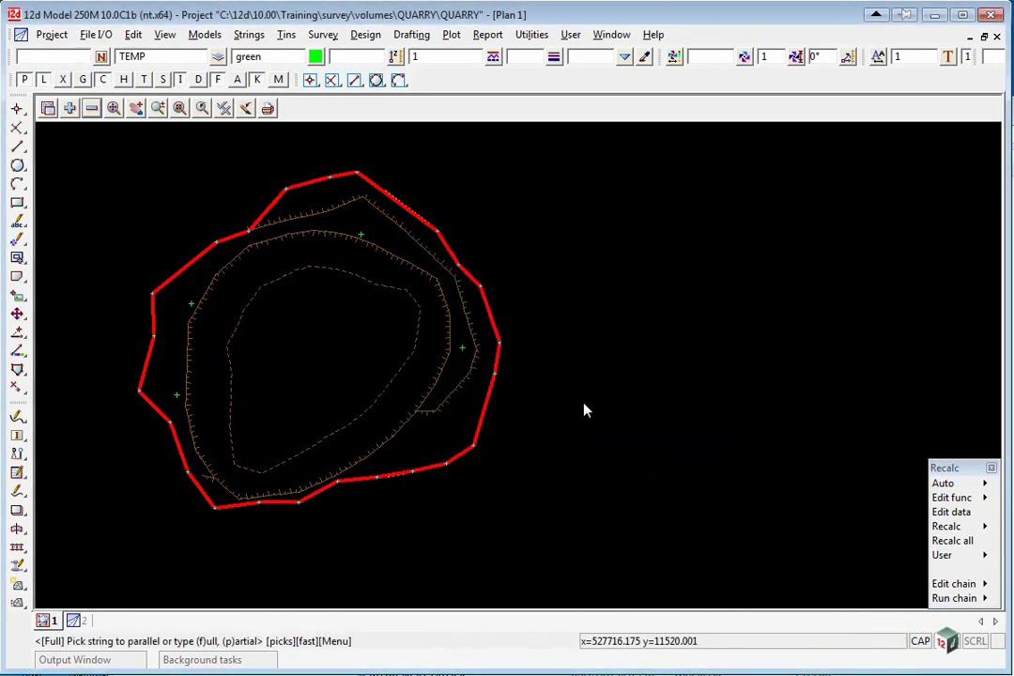
# Remove tin 200904 COMBINED from Perspective view 2 and bring up the add-models list
pyautogui.click(75, 621)
pyautogui.click(91, 107)
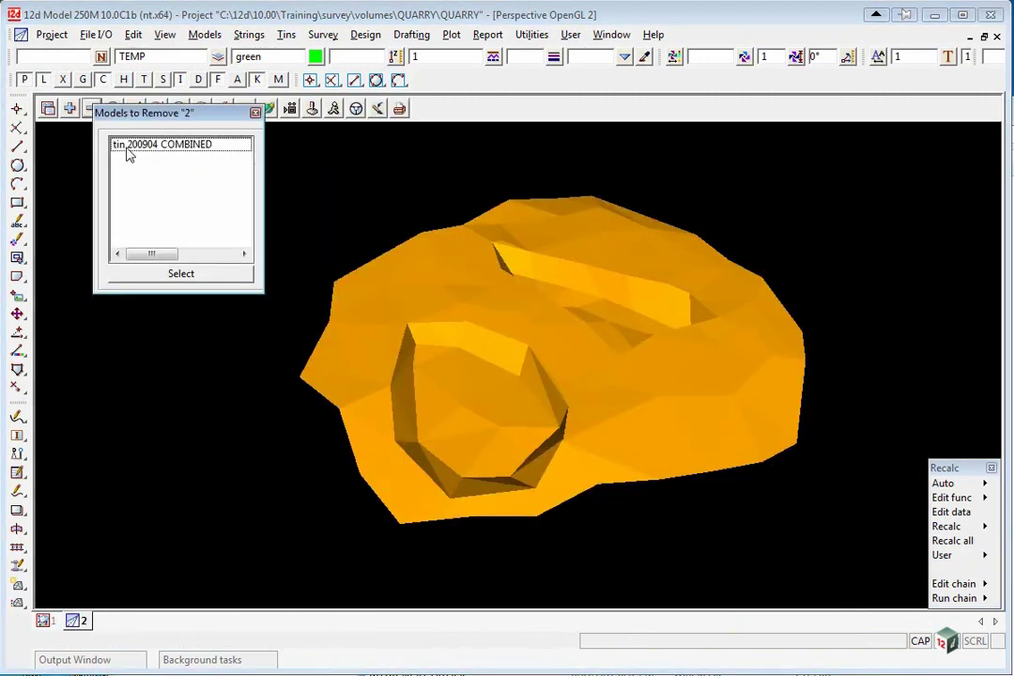
pyautogui.click(126, 148)
pyautogui.click(69, 108)
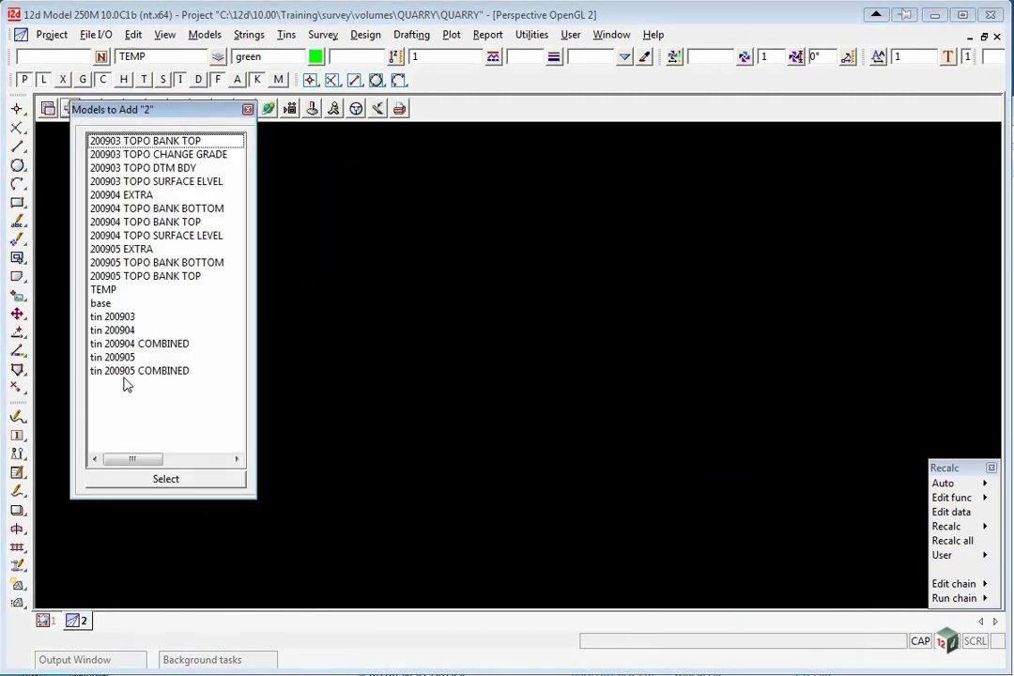